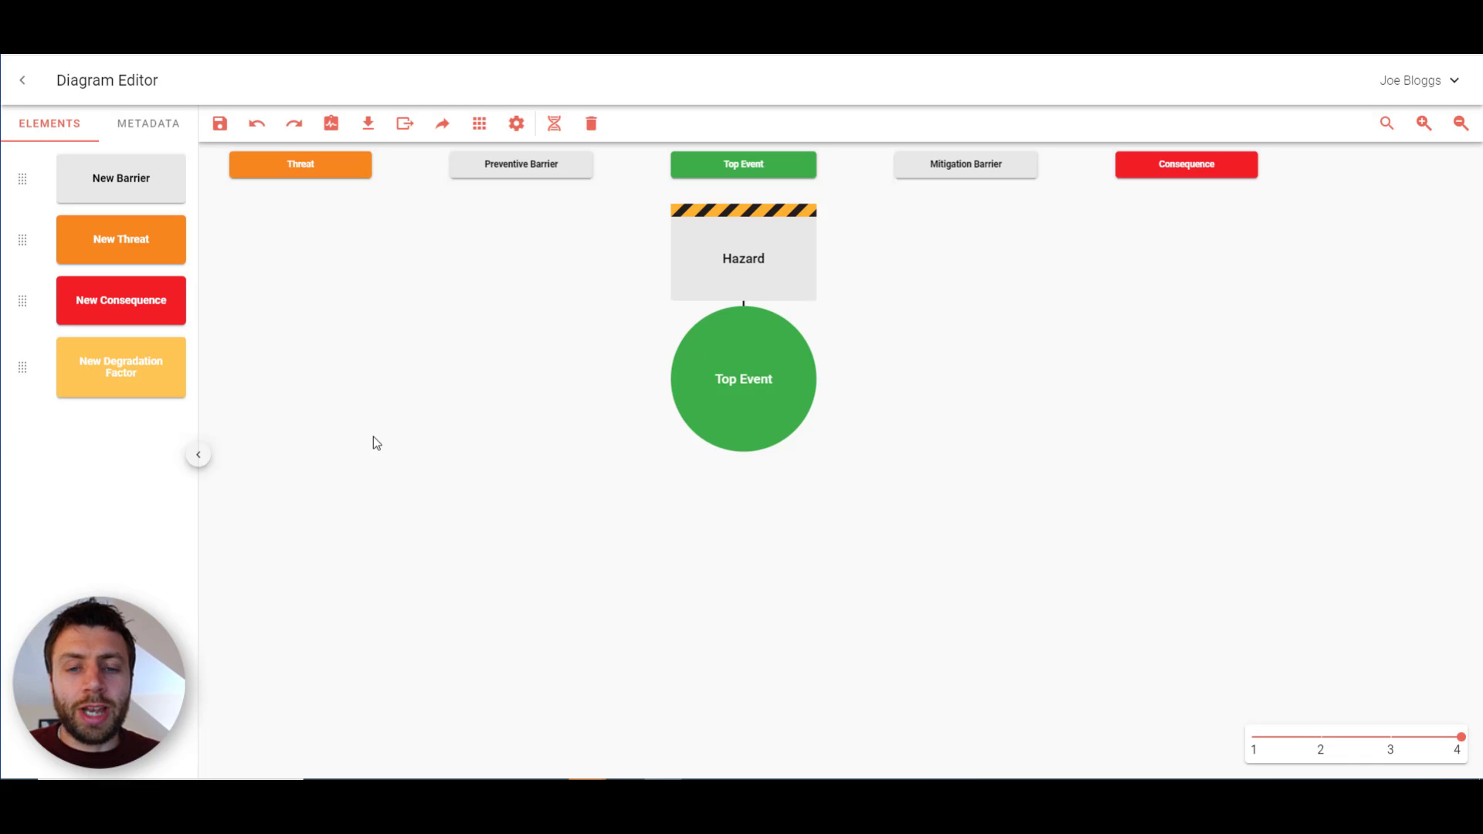
# Add a second threat, two preventive barriers, a mitigation barrier and a consequence; move the barriered threat row below
pyautogui.moveTo(117, 241); pyautogui.dragTo(311, 397)
pyautogui.moveTo(121, 180); pyautogui.dragTo(502, 344)
pyautogui.moveTo(127, 284); pyautogui.dragTo(892, 338)
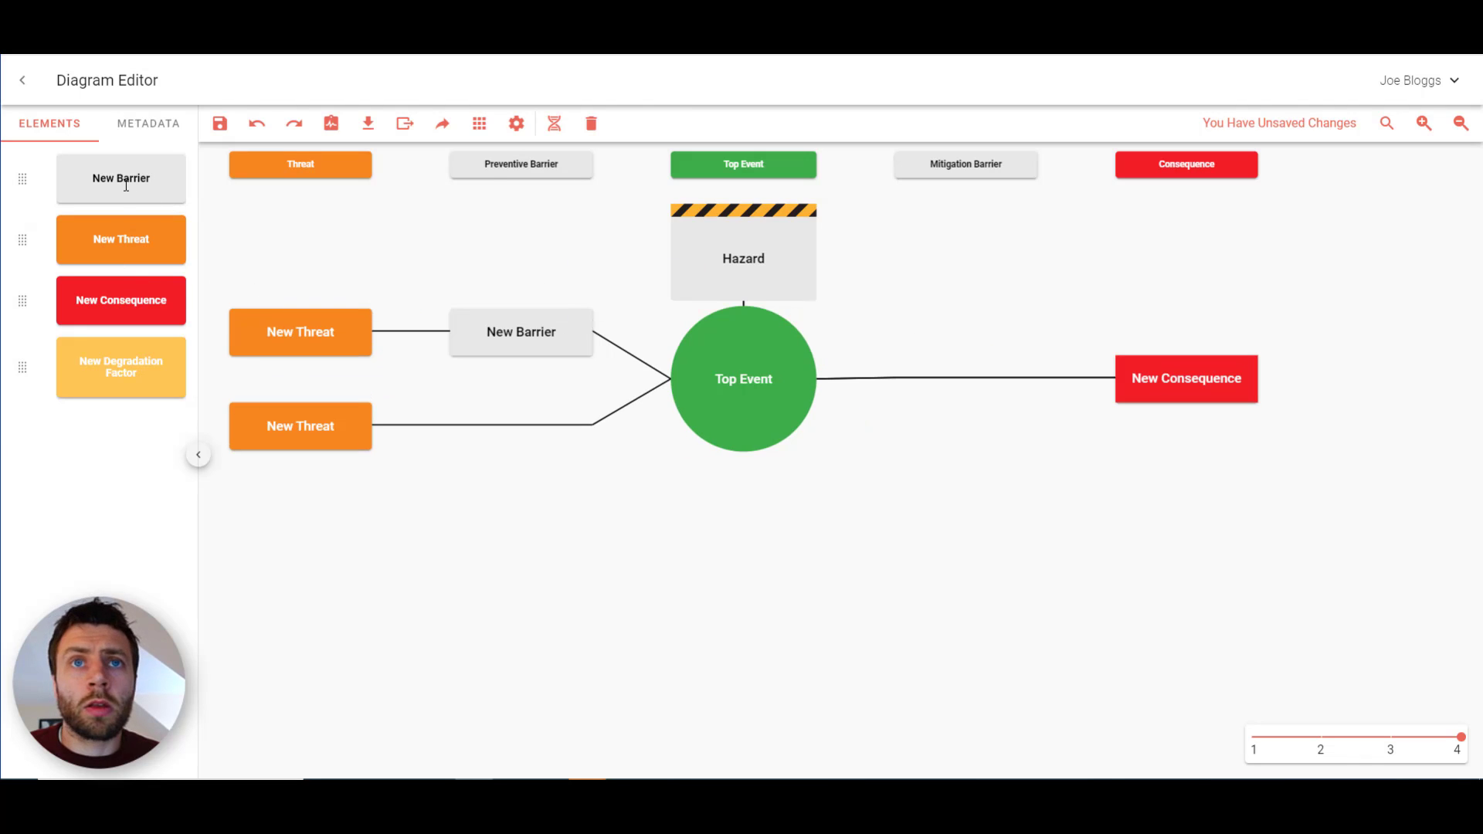
pyautogui.moveTo(126, 185); pyautogui.dragTo(966, 384)
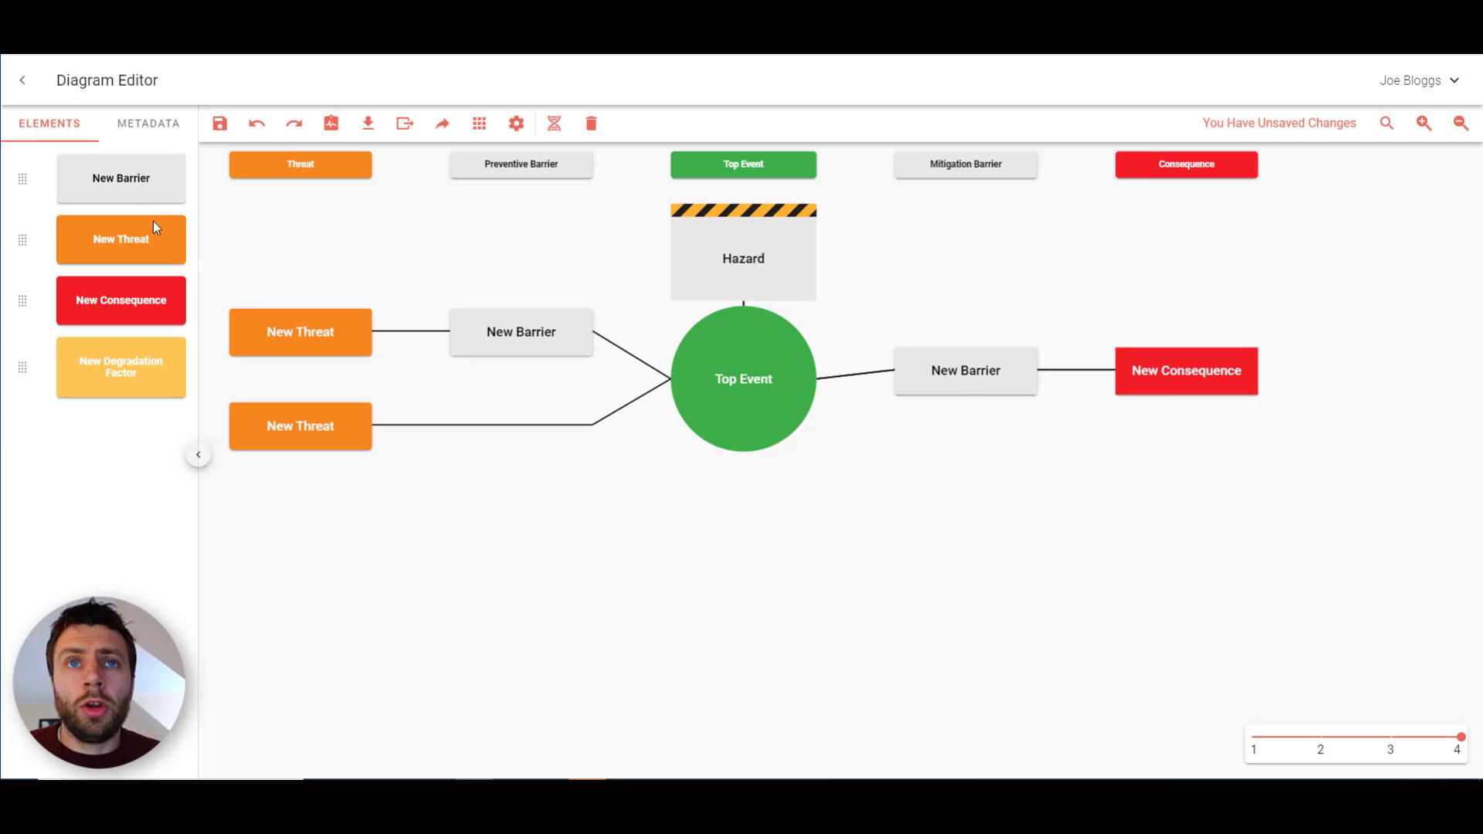
pyautogui.moveTo(153, 193); pyautogui.dragTo(486, 337)
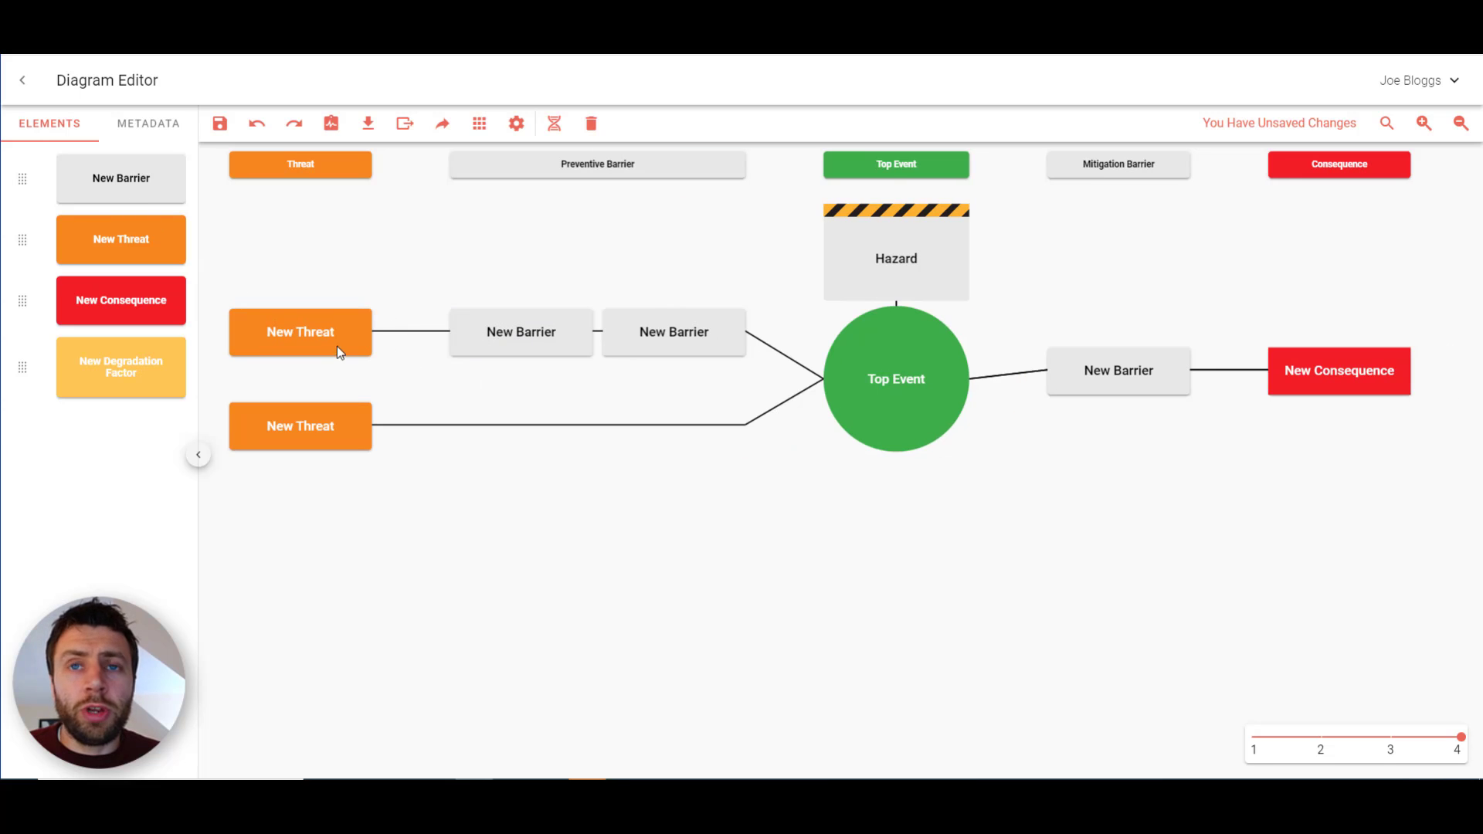
pyautogui.moveTo(298, 331); pyautogui.dragTo(295, 420)
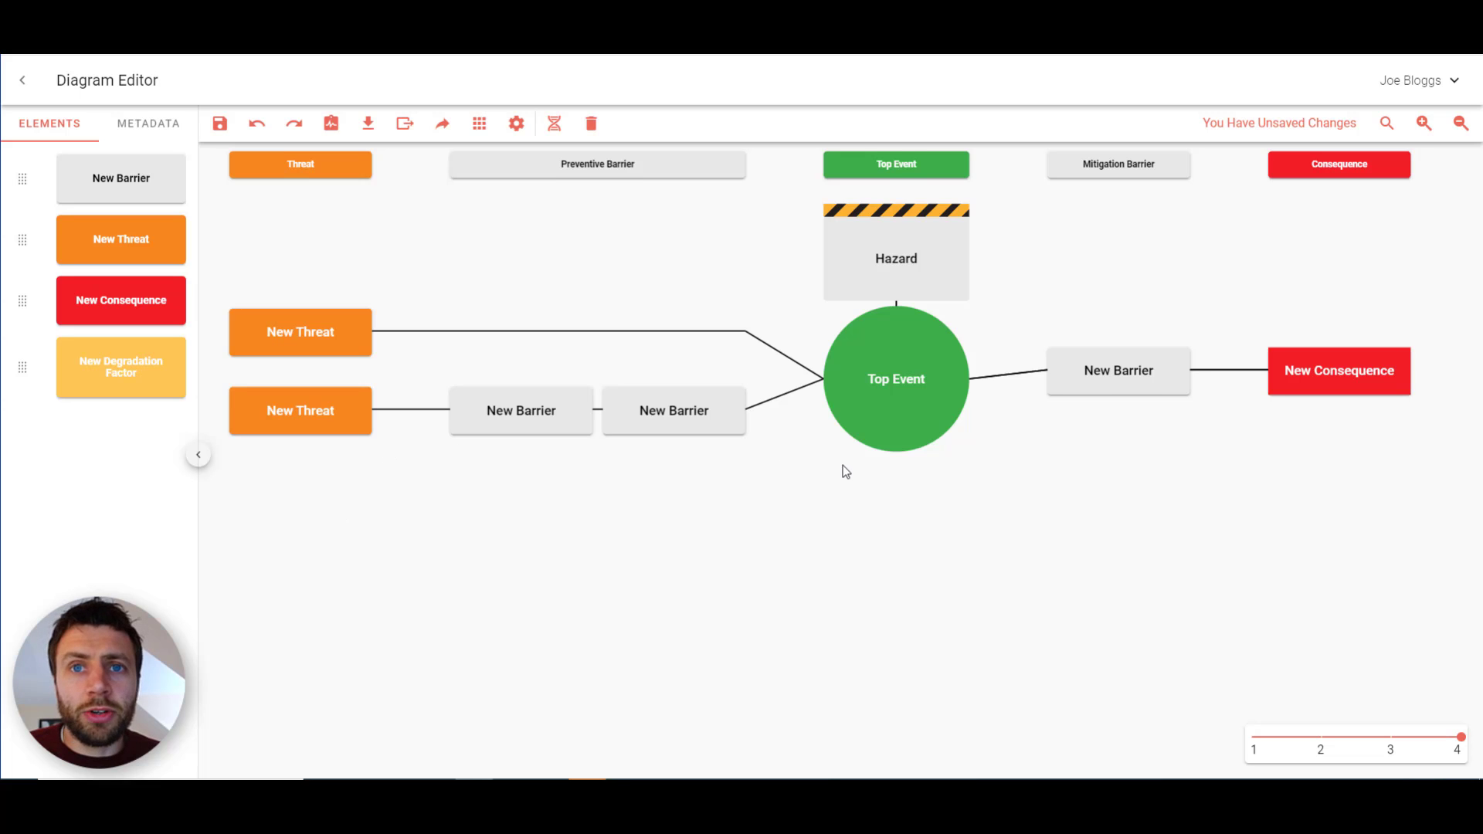
pyautogui.moveTo(841, 469); pyautogui.dragTo(946, 472)
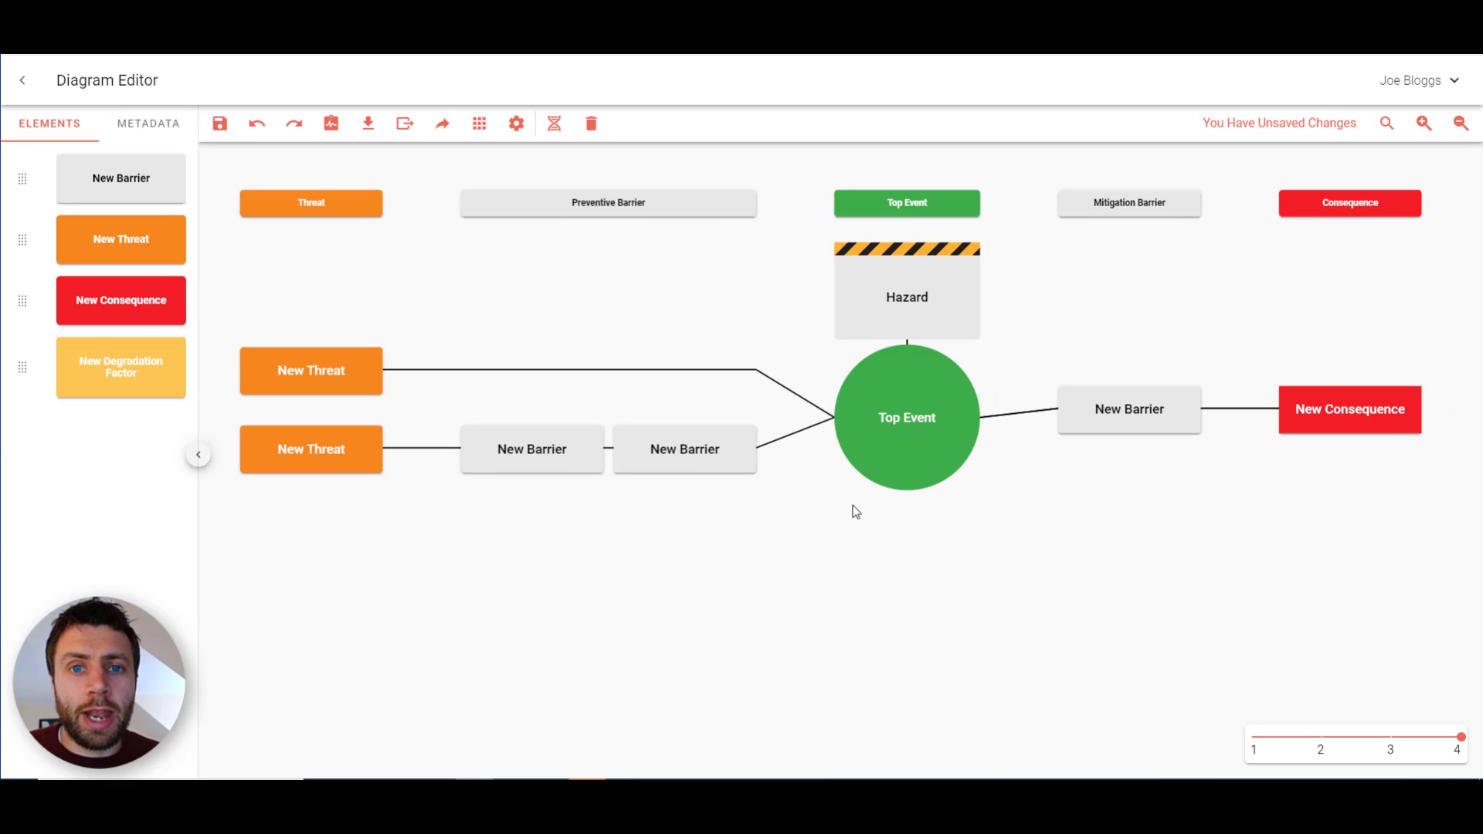
# Zoom the diagram in and out with the scroll wheel and zoom buttons, then restore its original size
pyautogui.scroll(3, 821, 421)
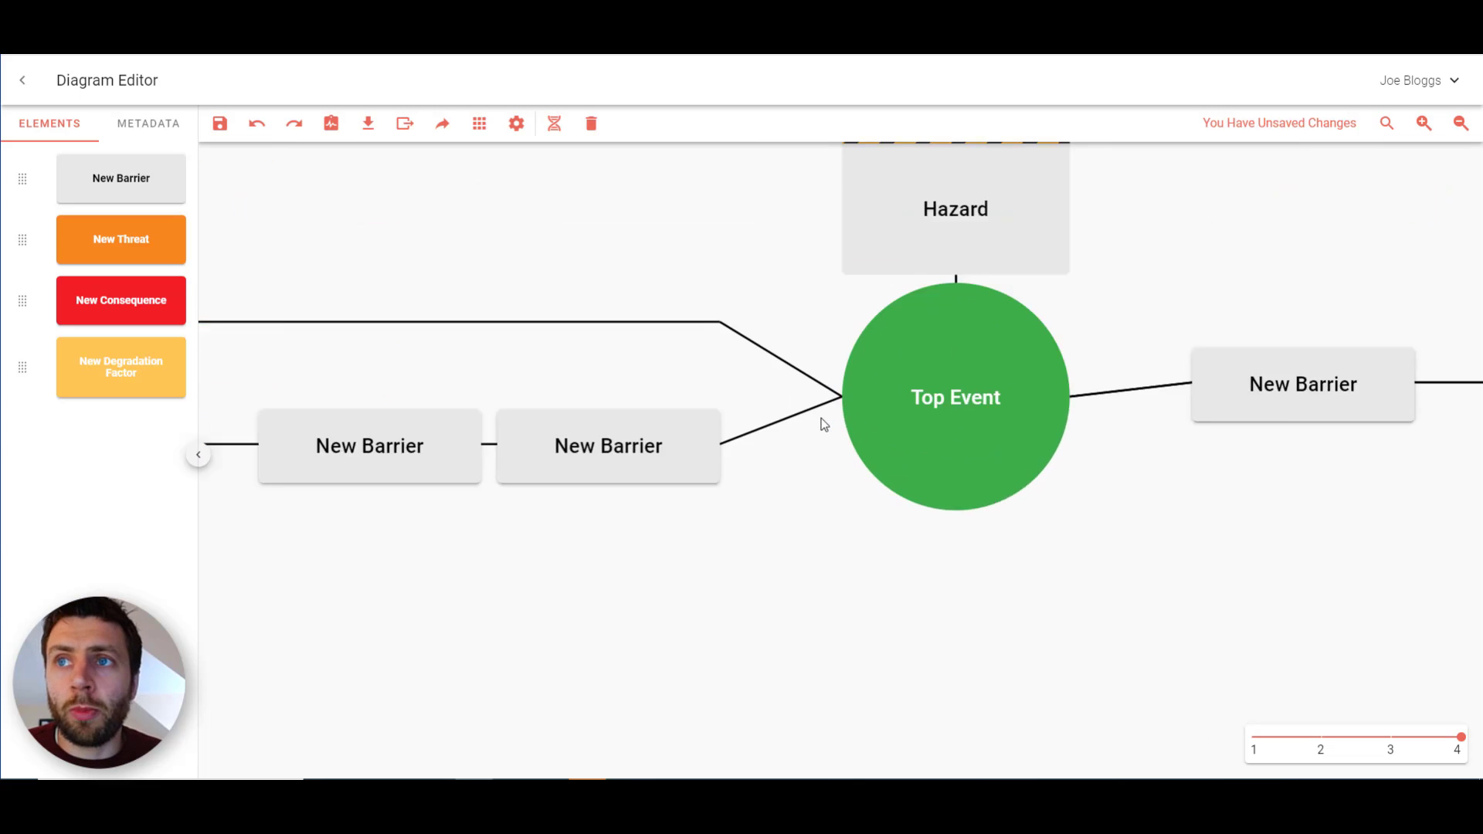
pyautogui.scroll(-4, 807, 429)
pyautogui.scroll(-1, 795, 434)
pyautogui.scroll(3, 699, 341)
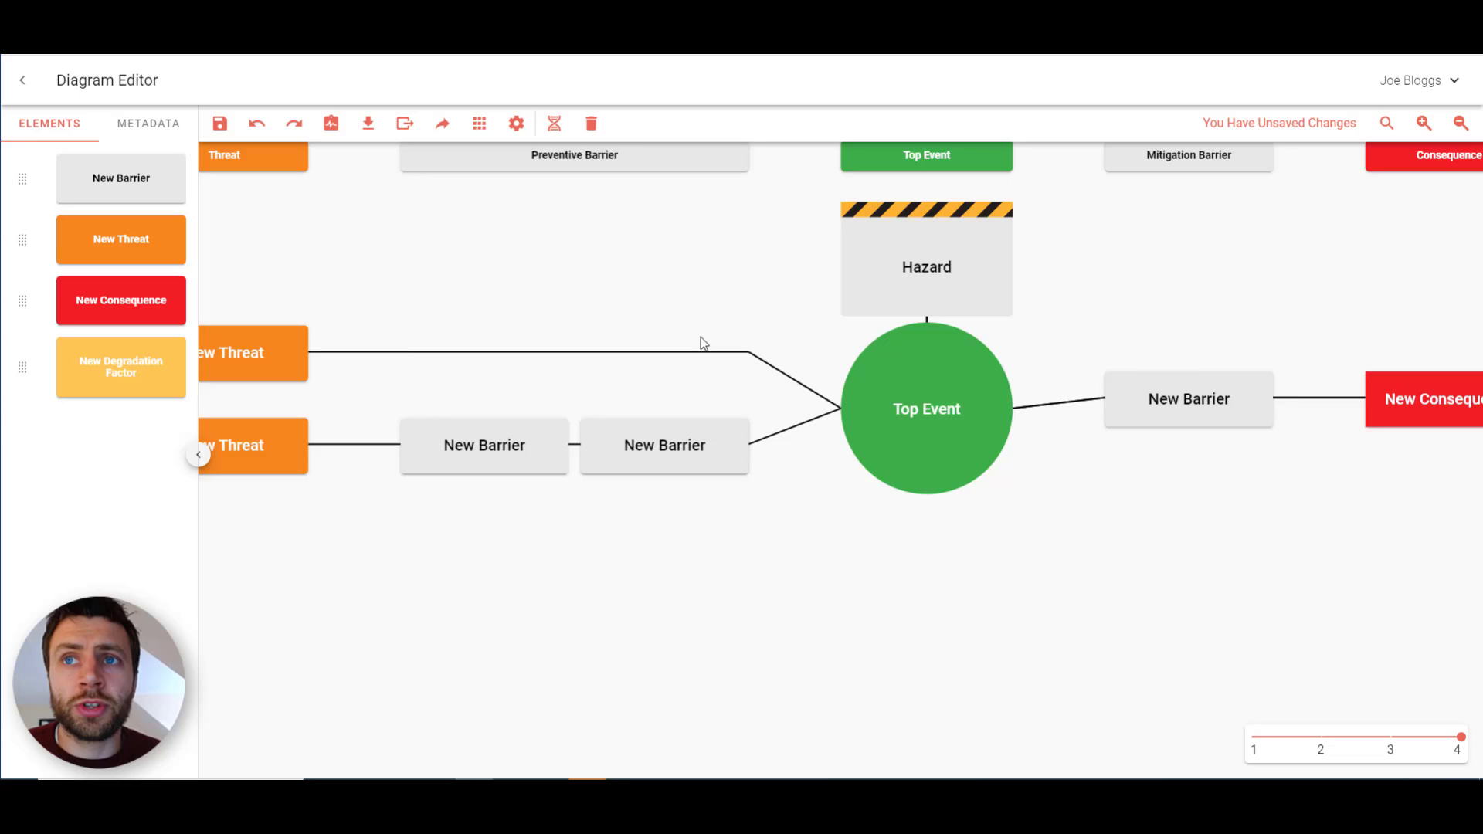
pyautogui.scroll(-2, 606, 301)
pyautogui.click(1459, 124)
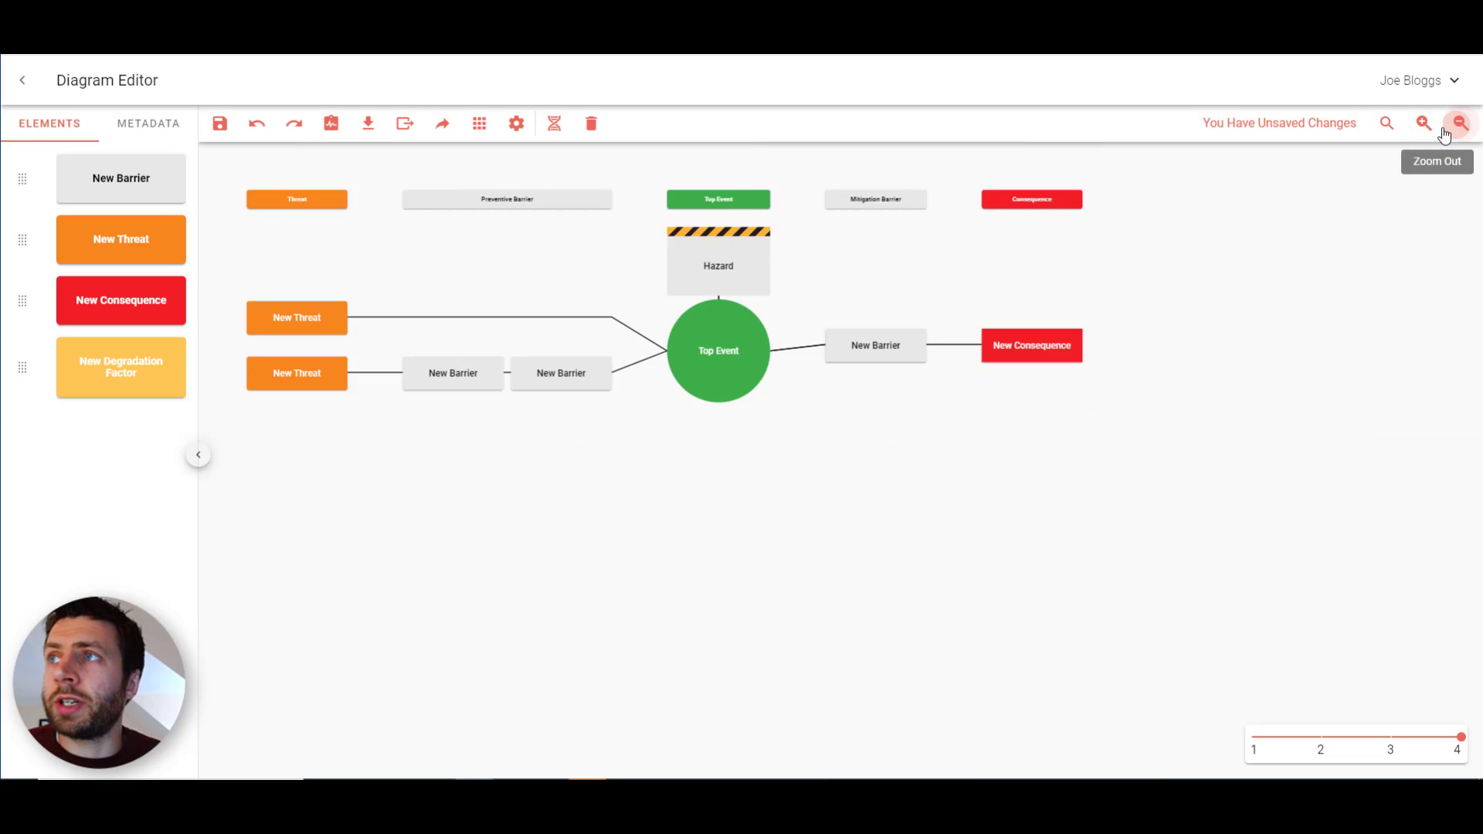
pyautogui.click(1459, 124)
pyautogui.click(1427, 126)
pyautogui.click(1431, 129)
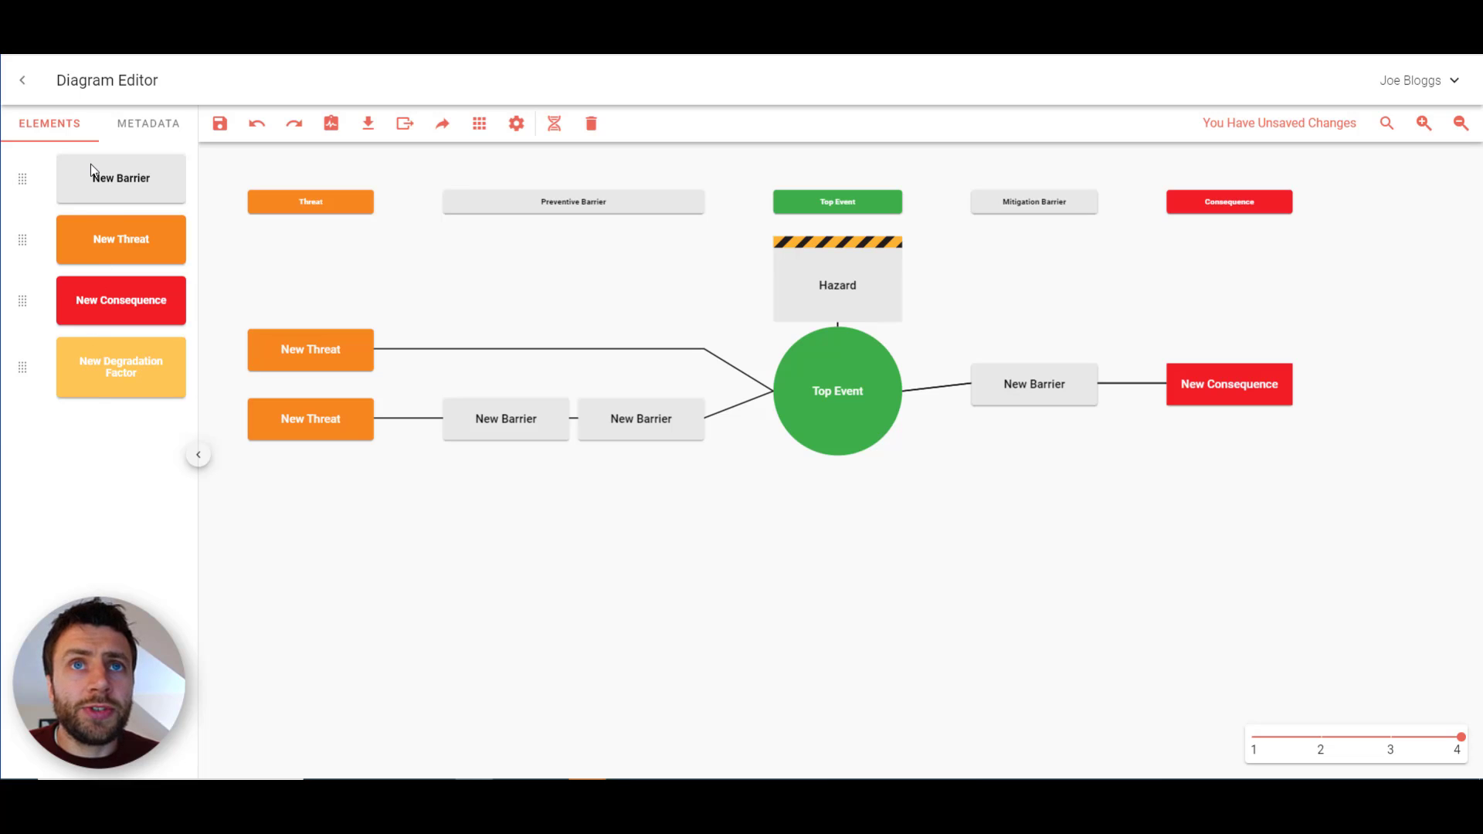
pyautogui.click(142, 133)
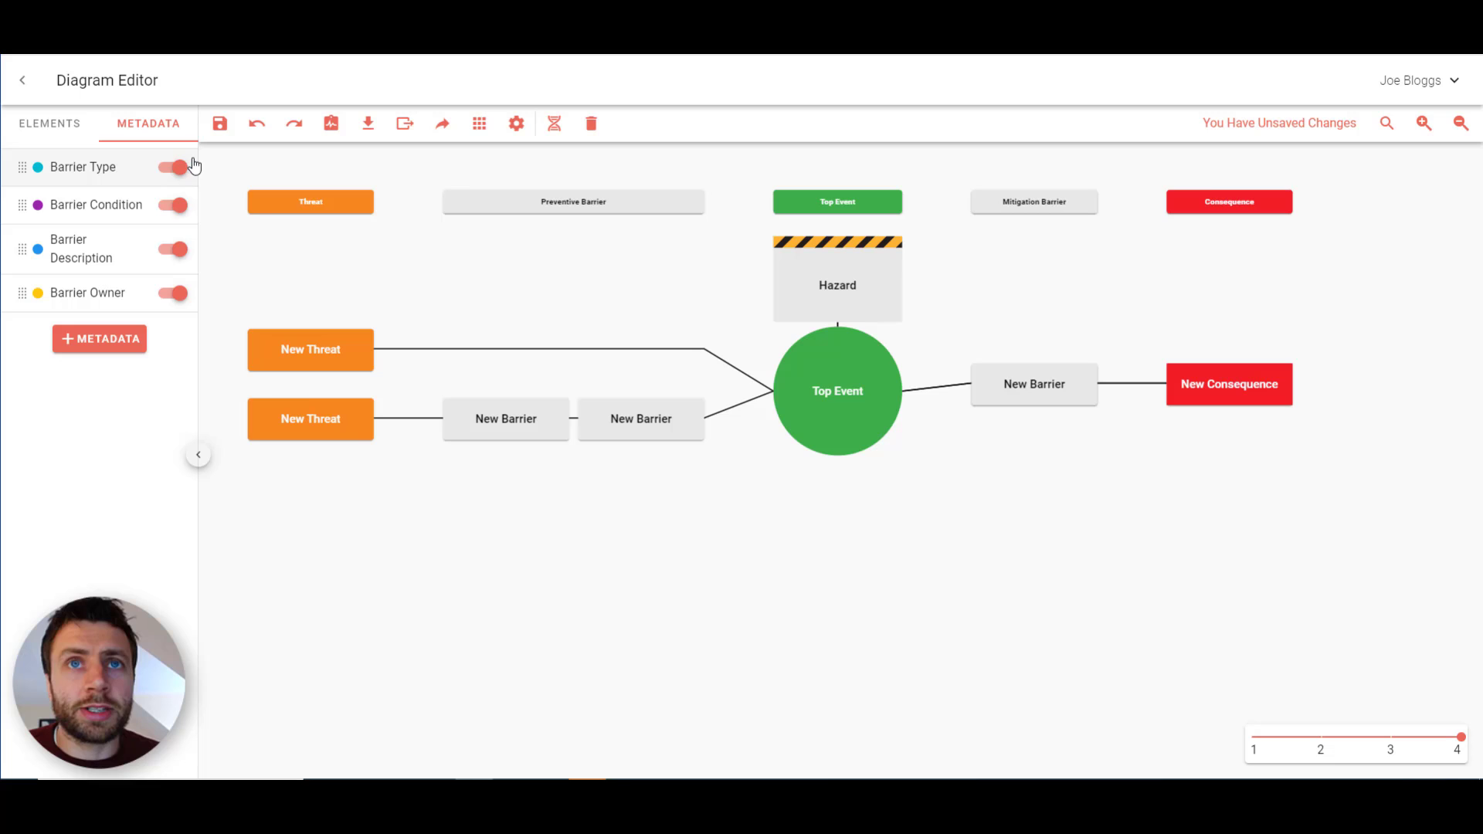
pyautogui.click(126, 204)
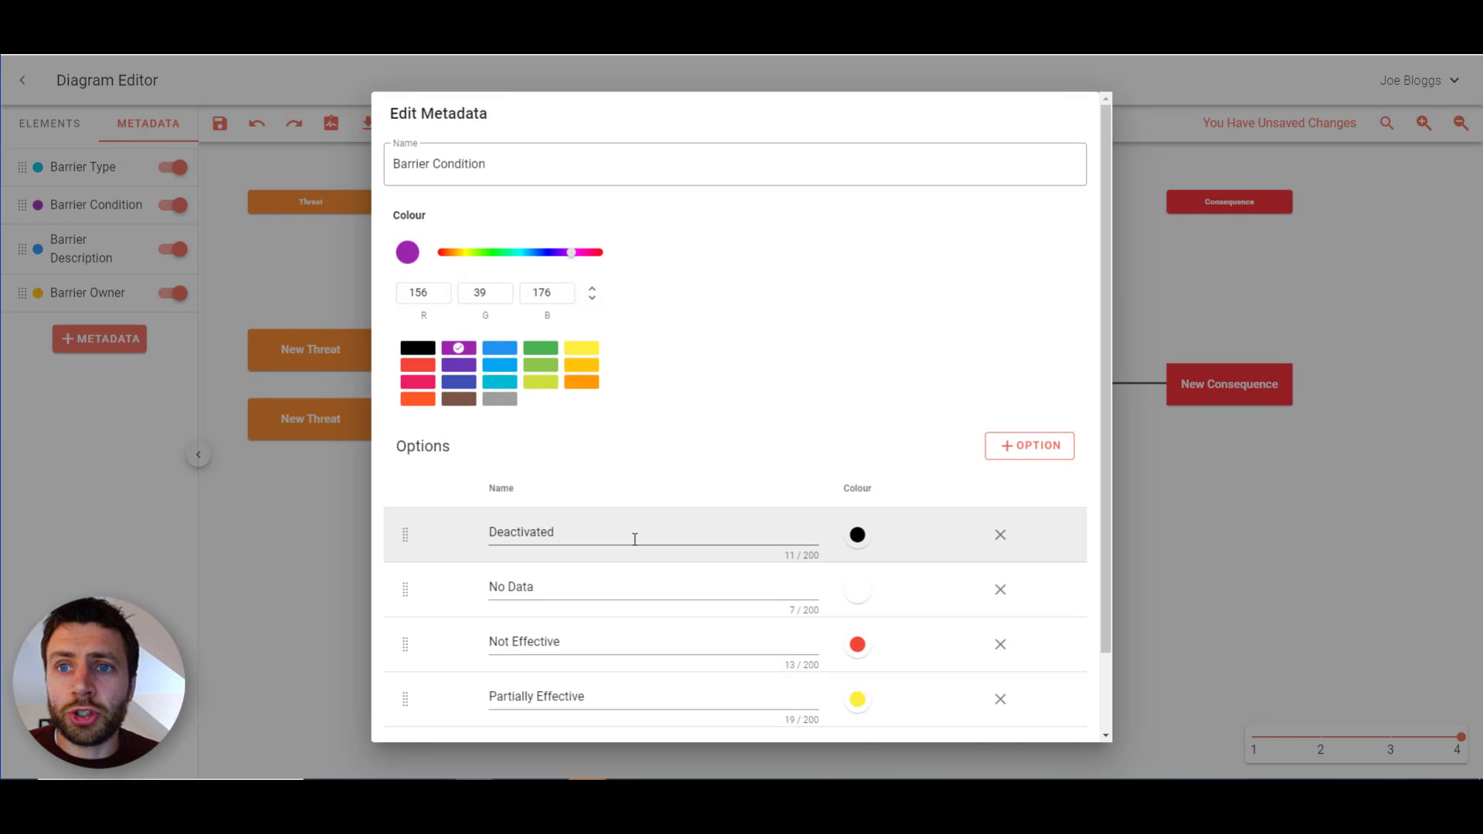
pyautogui.scroll(-2, 635, 538)
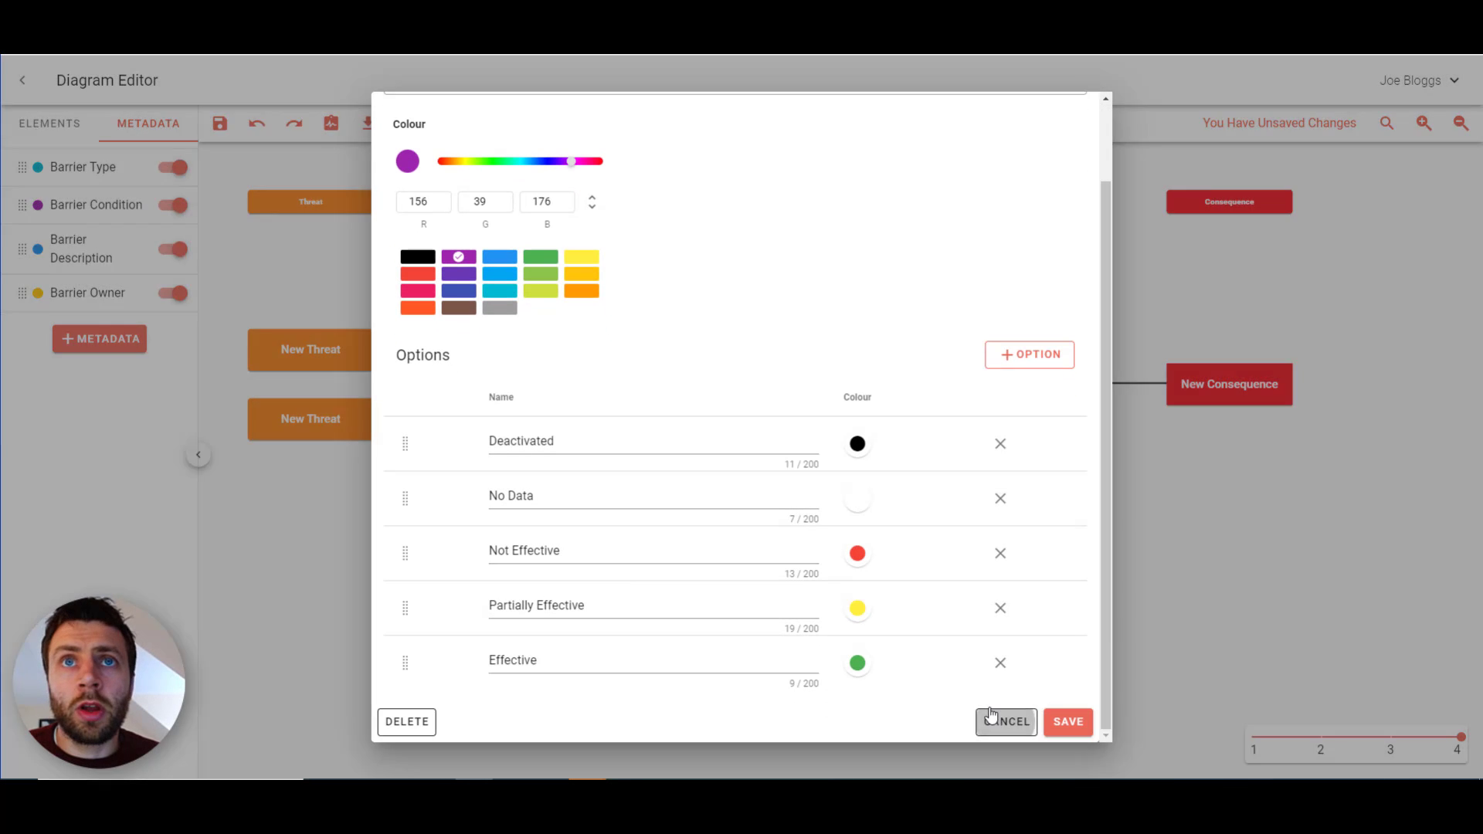
pyautogui.click(992, 717)
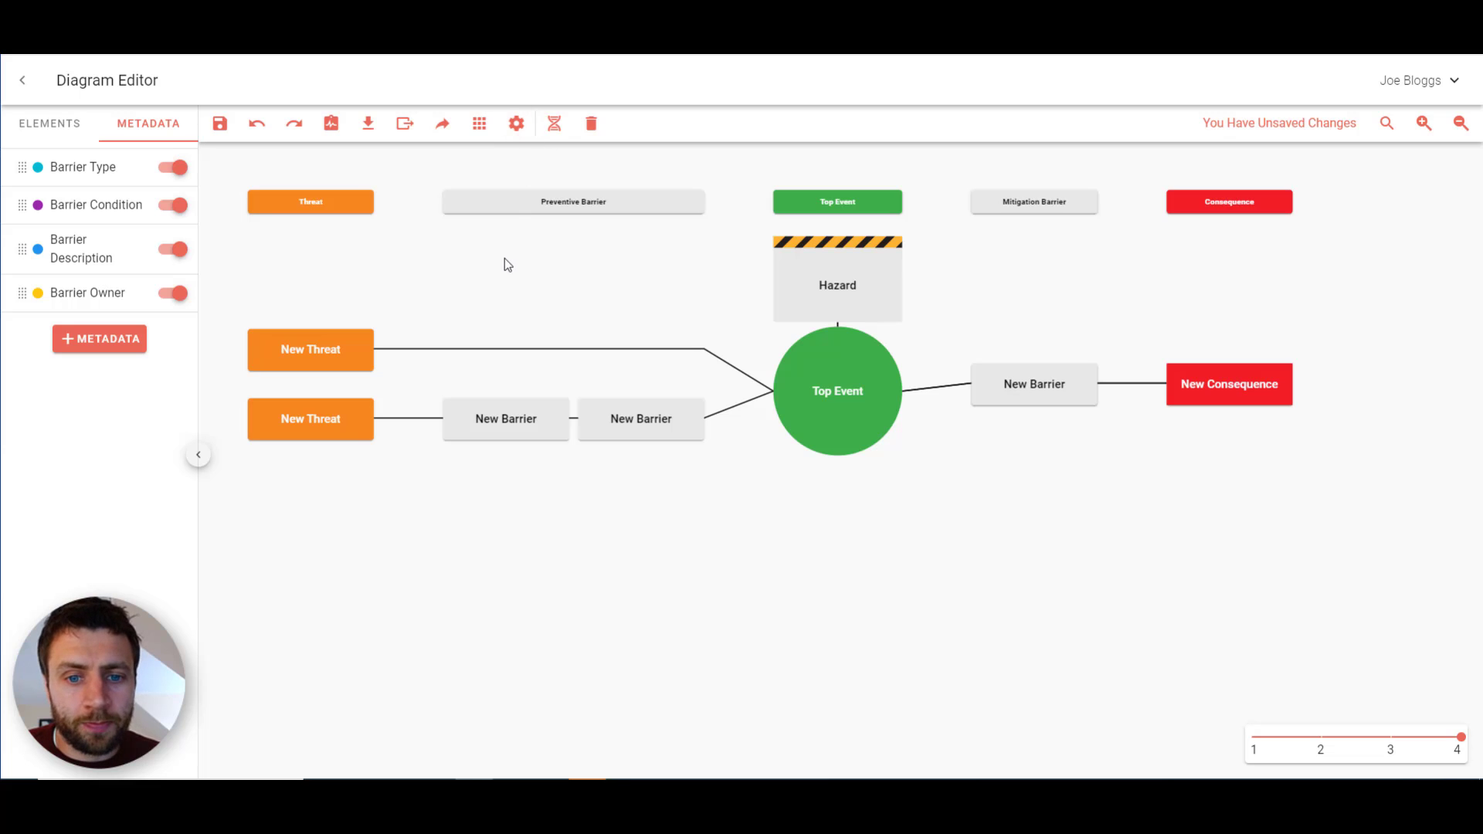
# Save the diagram with Ctrl+S and dismiss the saved notification
pyautogui.scroll(2, 363, 247)
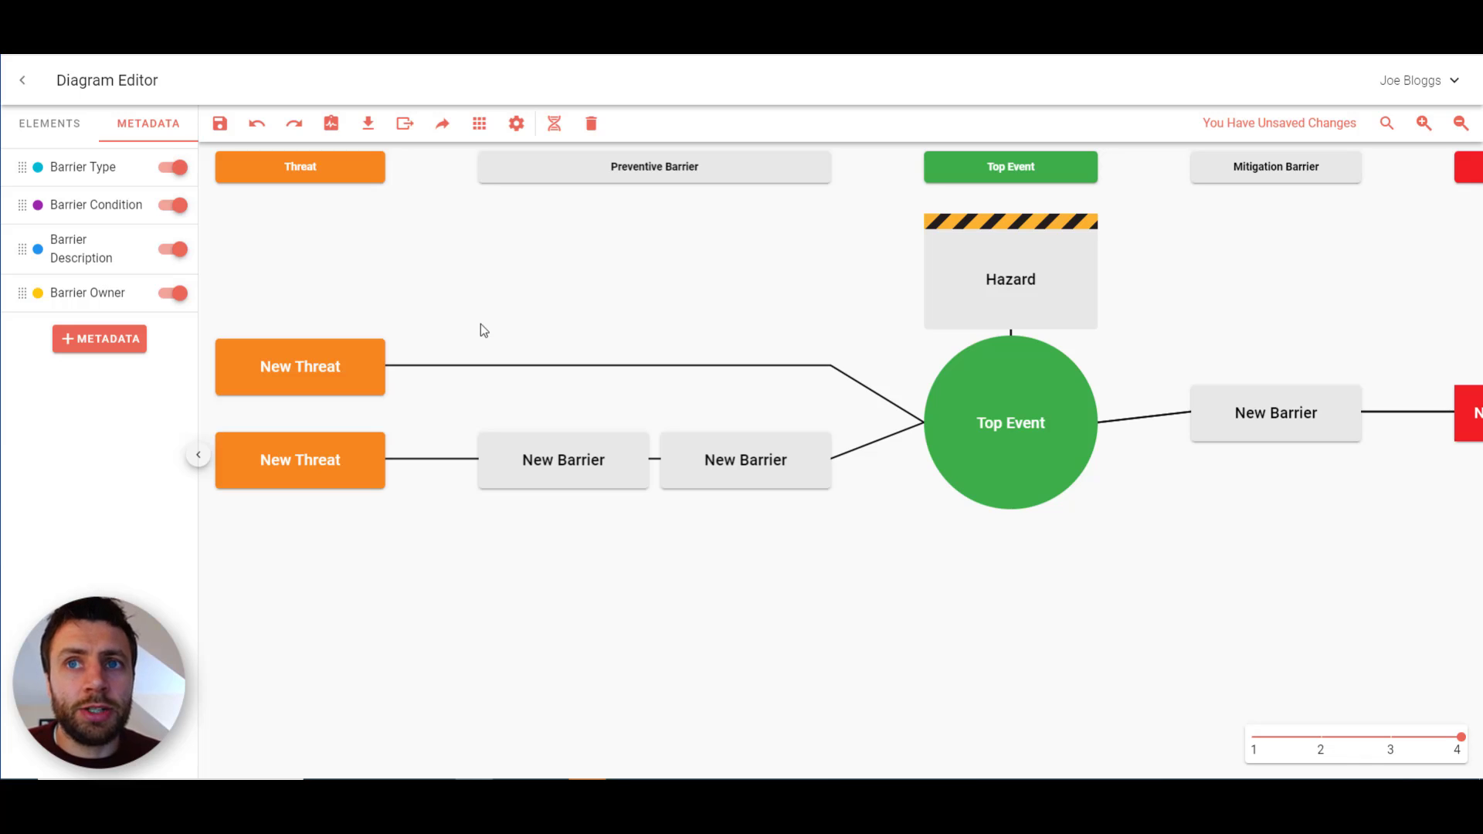
pyautogui.hotkey('ctrl', 's')
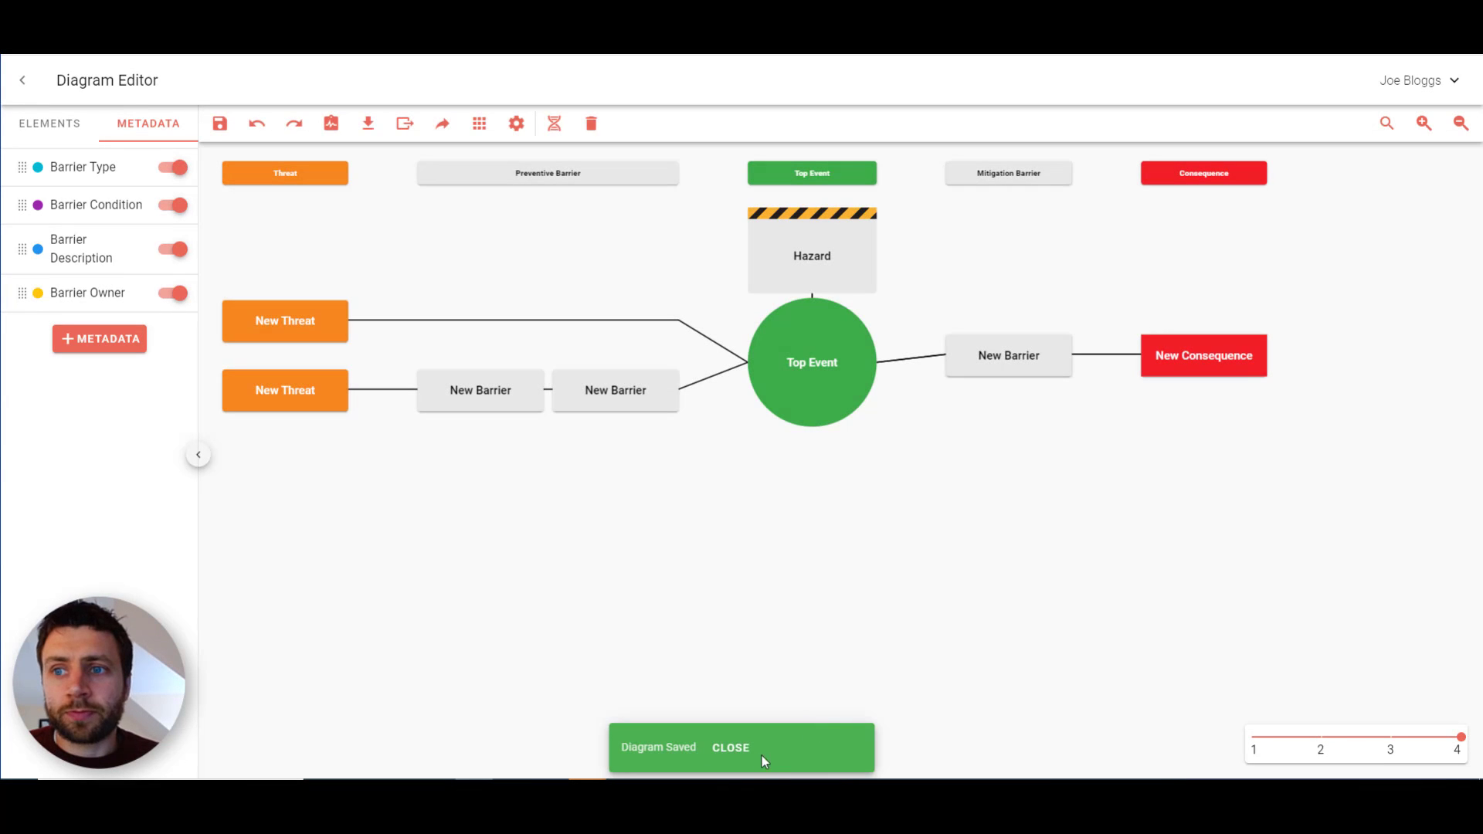
pyautogui.click(760, 754)
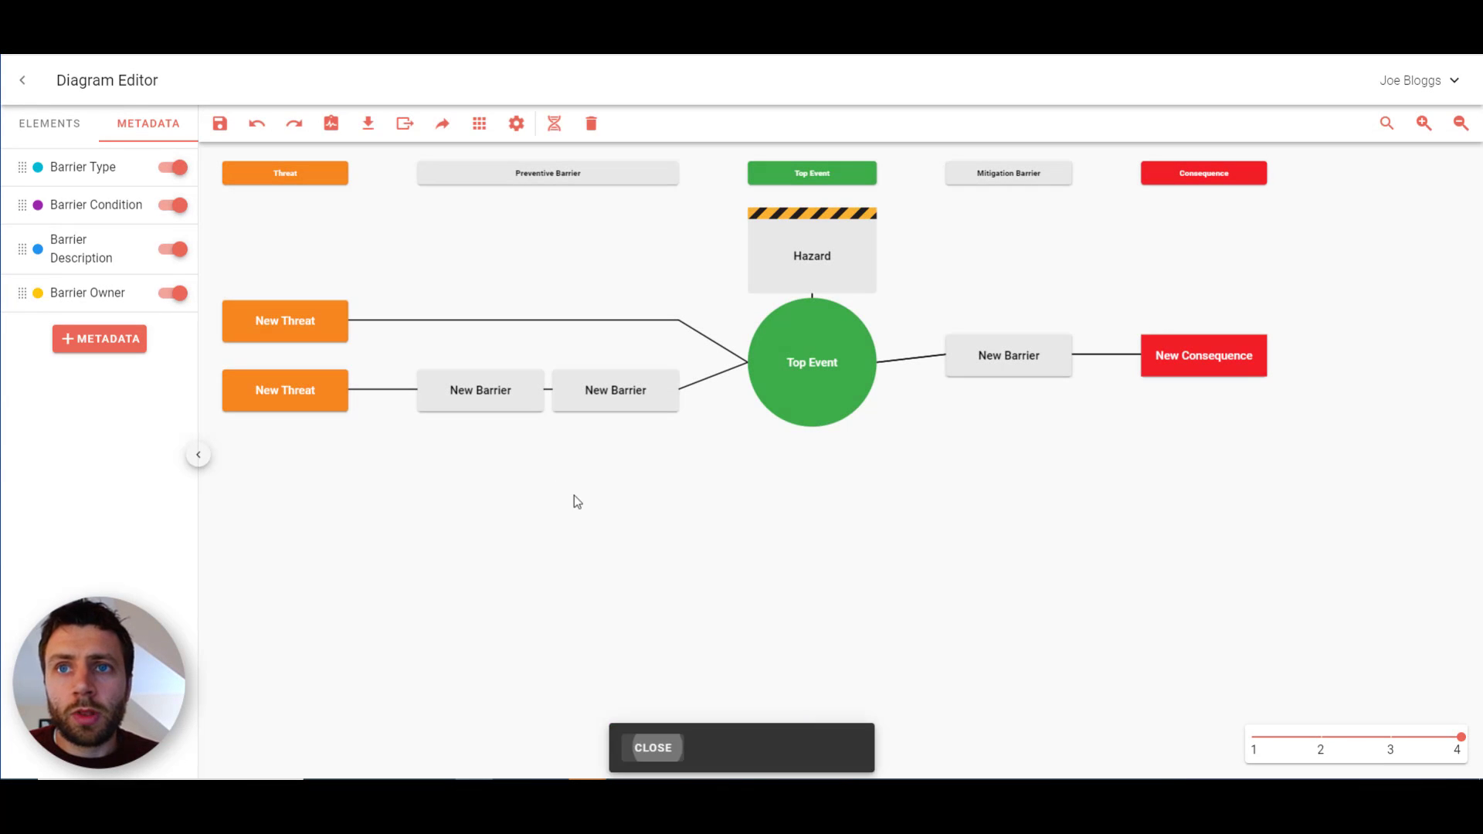
# Rename the lower threat's left barrier to 'New barrier name' and give it the description 'enter a custom description'
pyautogui.doubleClick(495, 394)
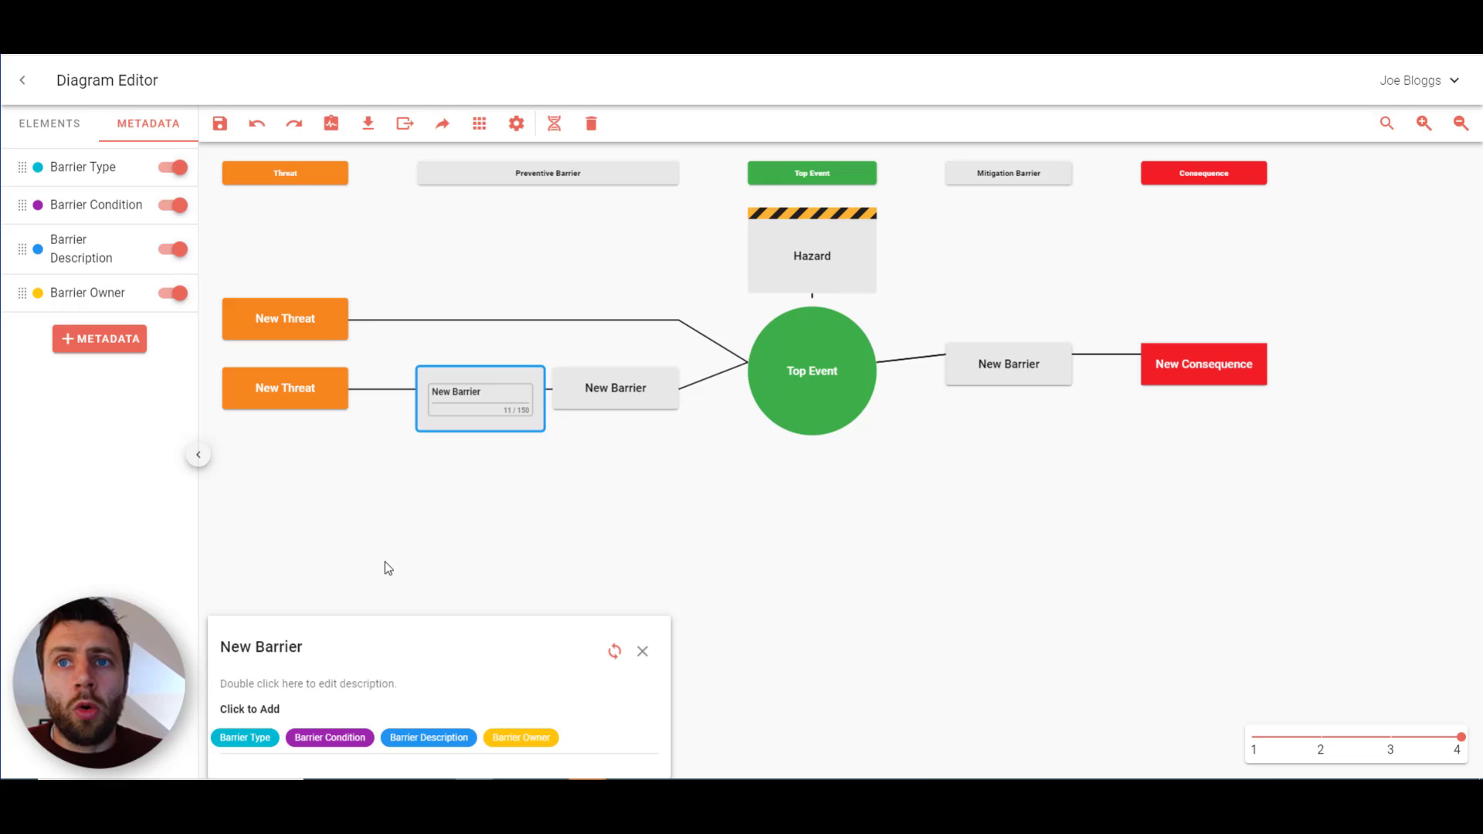
pyautogui.doubleClick(274, 643)
pyautogui.write('Ne')
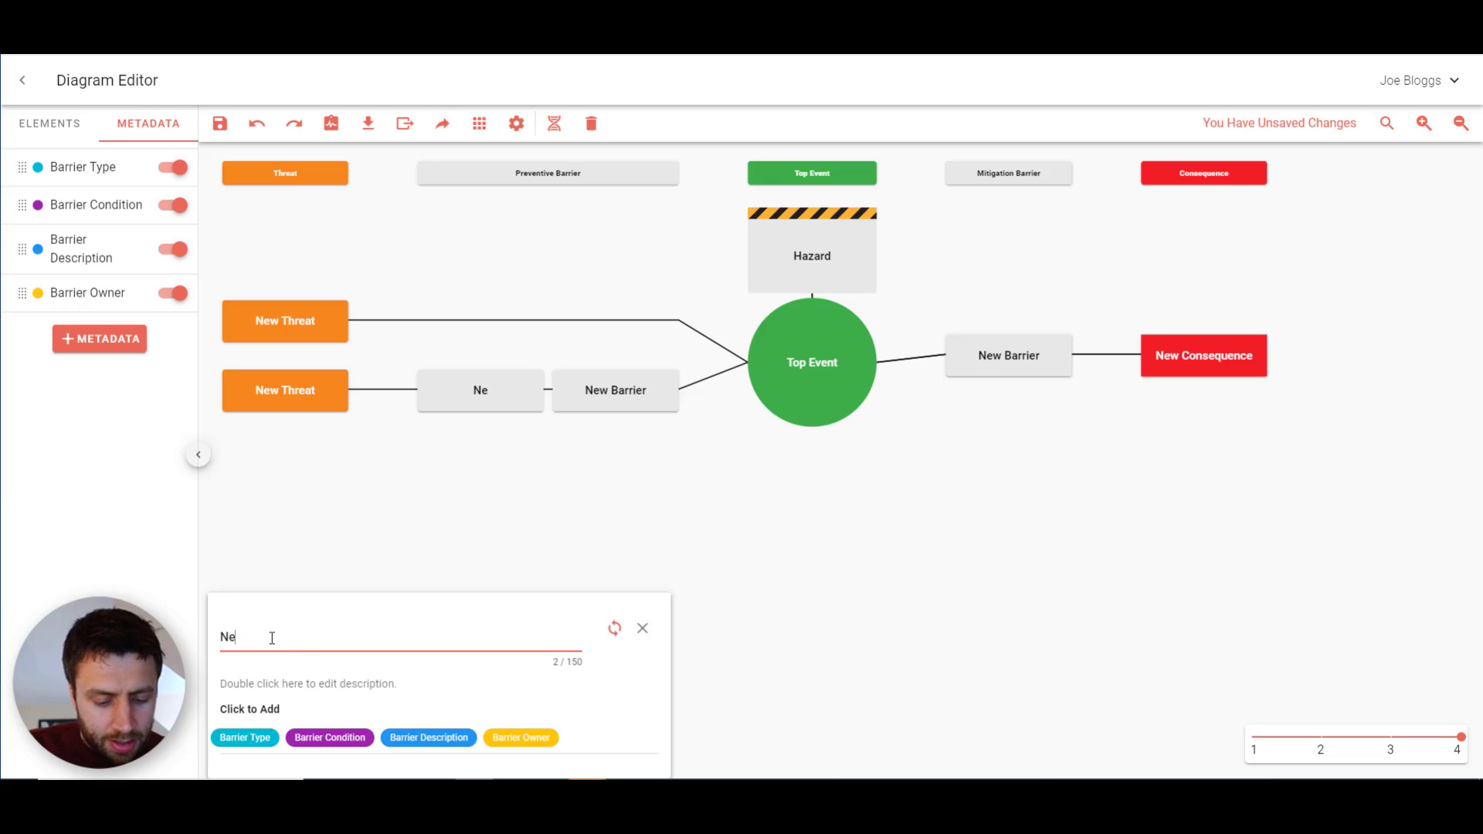
pyautogui.write('w barrier name')
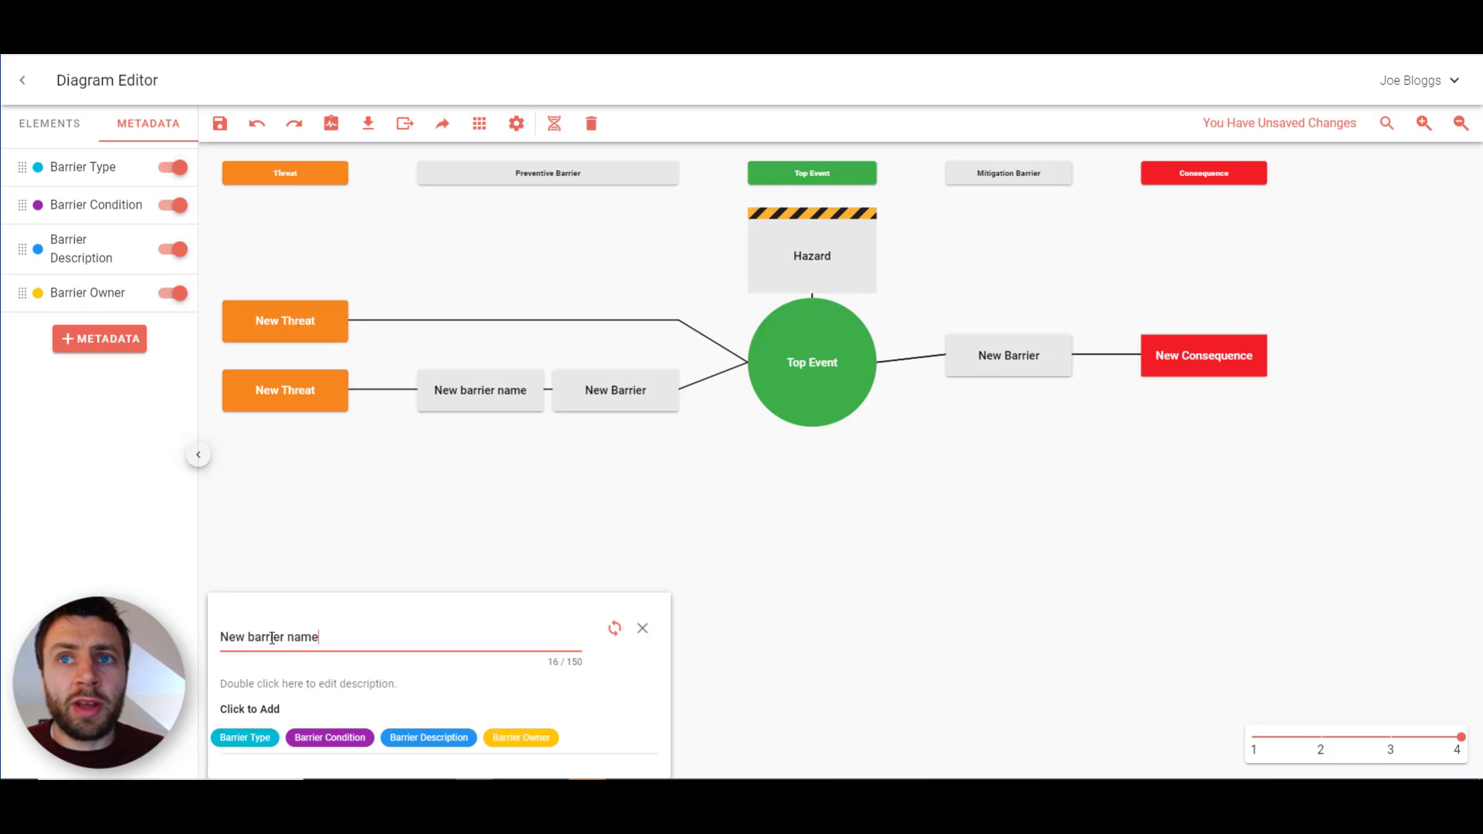
pyautogui.click(345, 682)
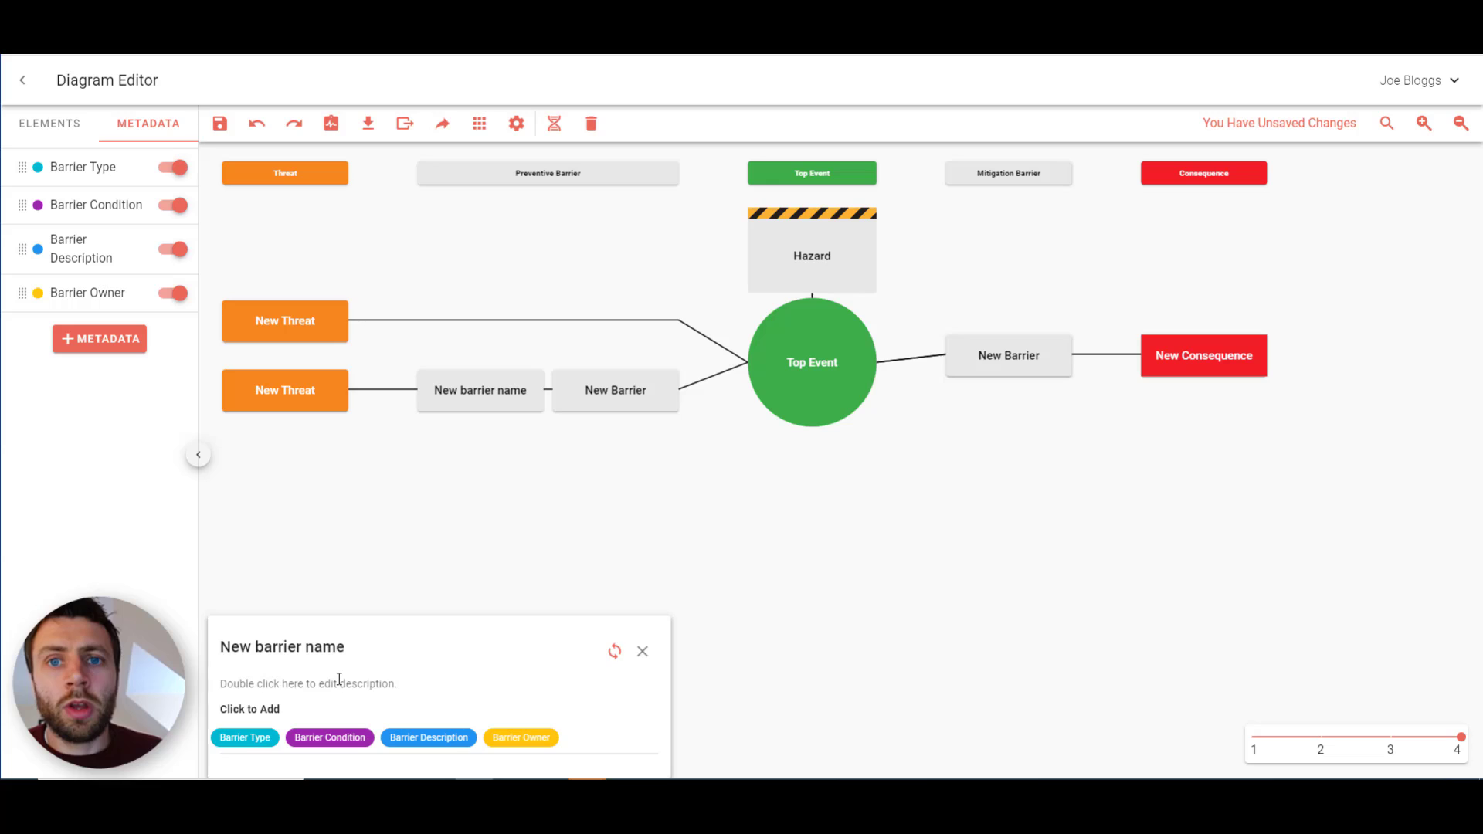
pyautogui.doubleClick(340, 679)
pyautogui.write('enter a')
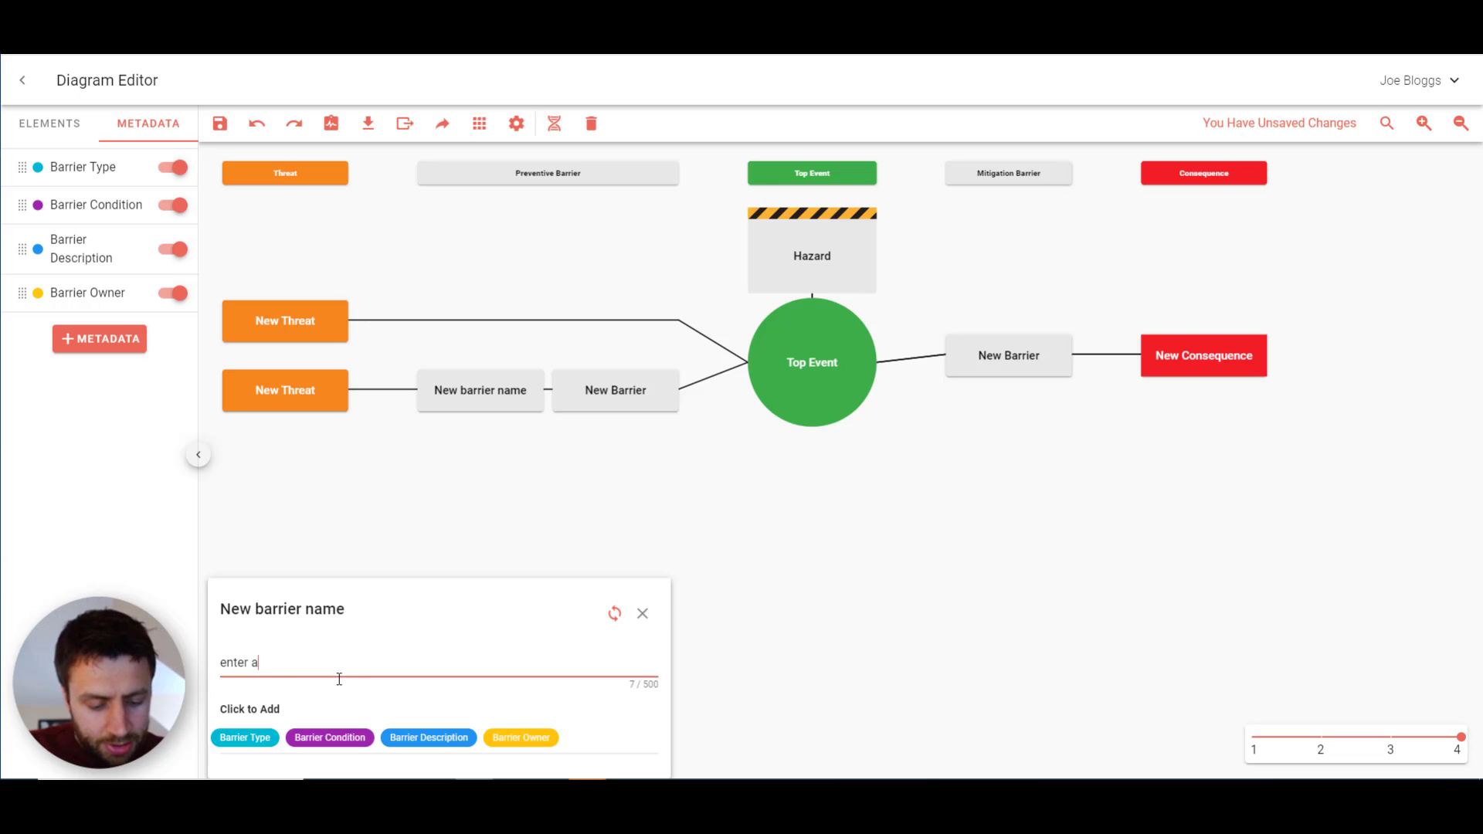
pyautogui.write(' custom')
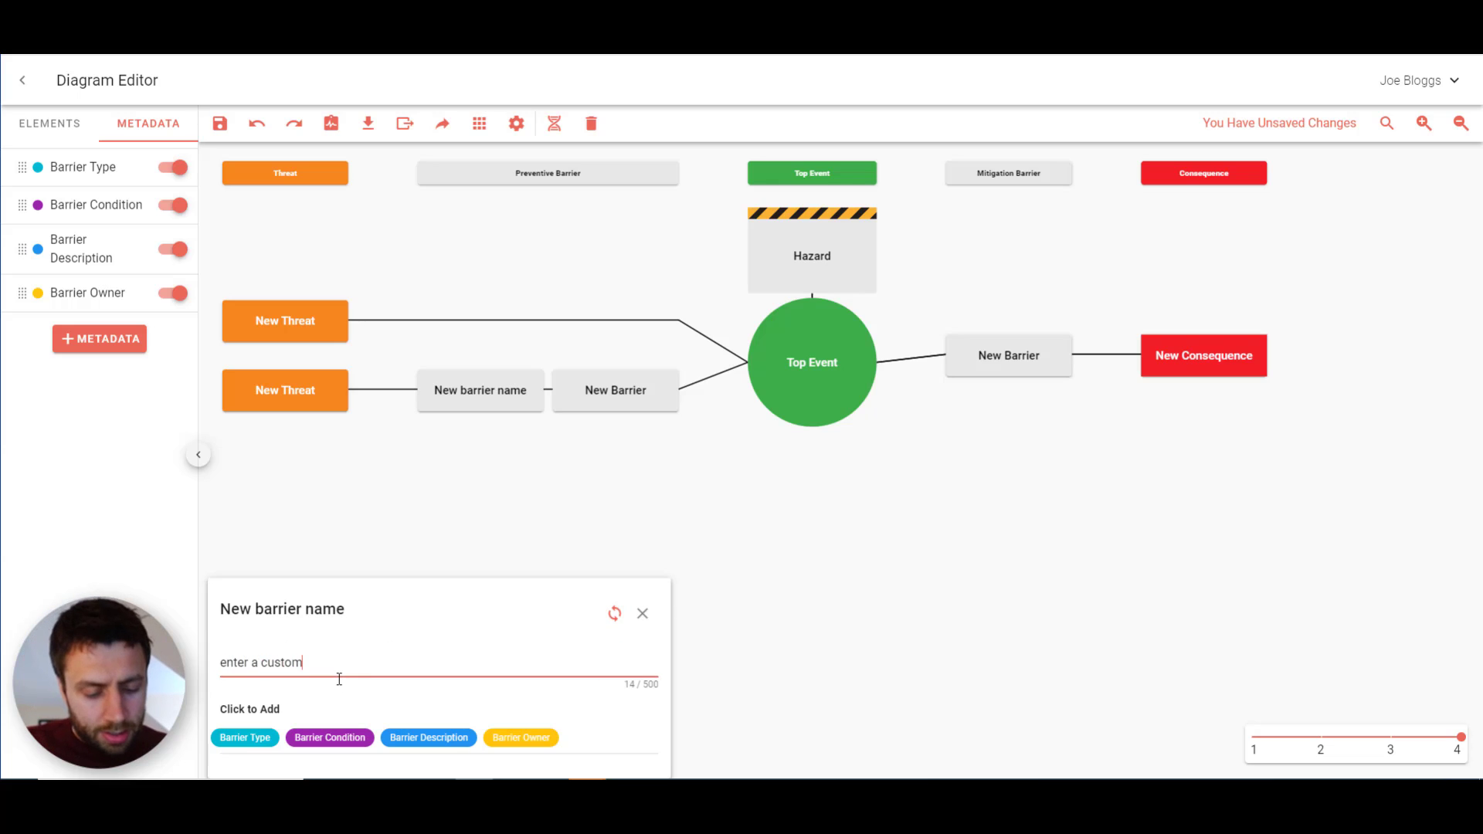
pyautogui.write(' description')
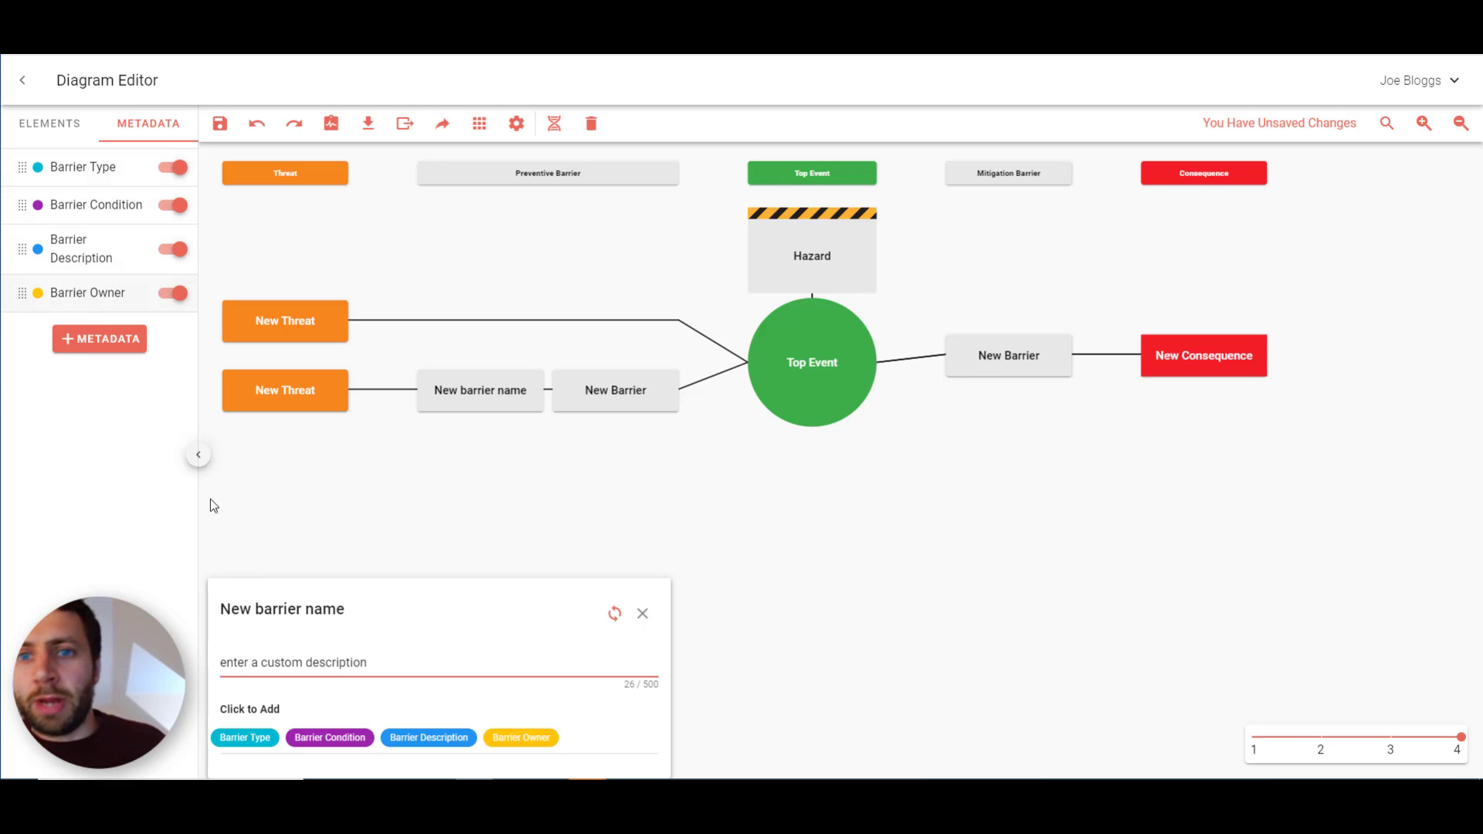
# Give the barrier a Barrier Condition of Effective and a Barrier Owner of 'Safety Manager'
pyautogui.click(330, 738)
pyautogui.click(452, 729)
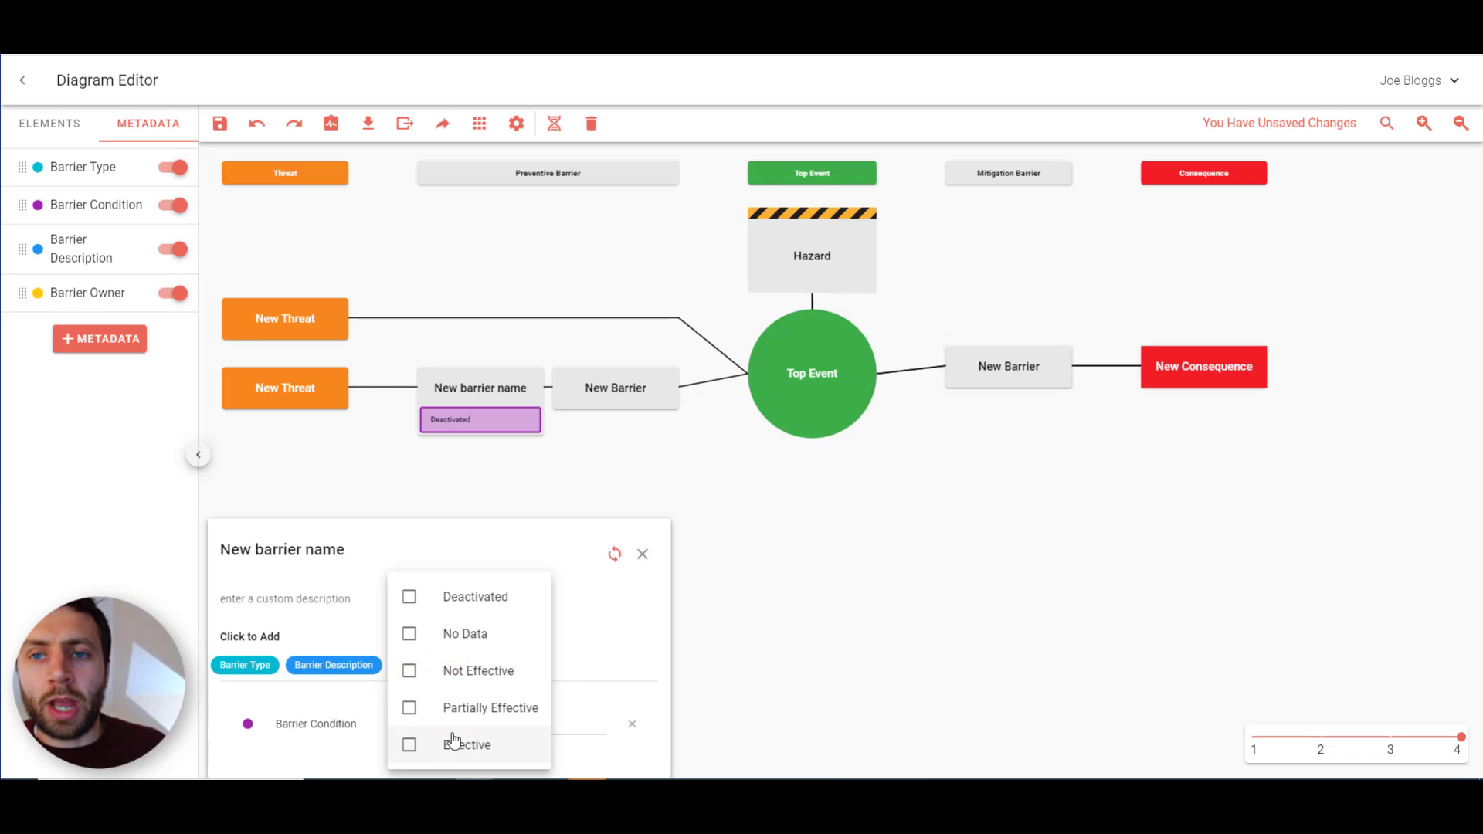
pyautogui.click(410, 745)
pyautogui.click(558, 622)
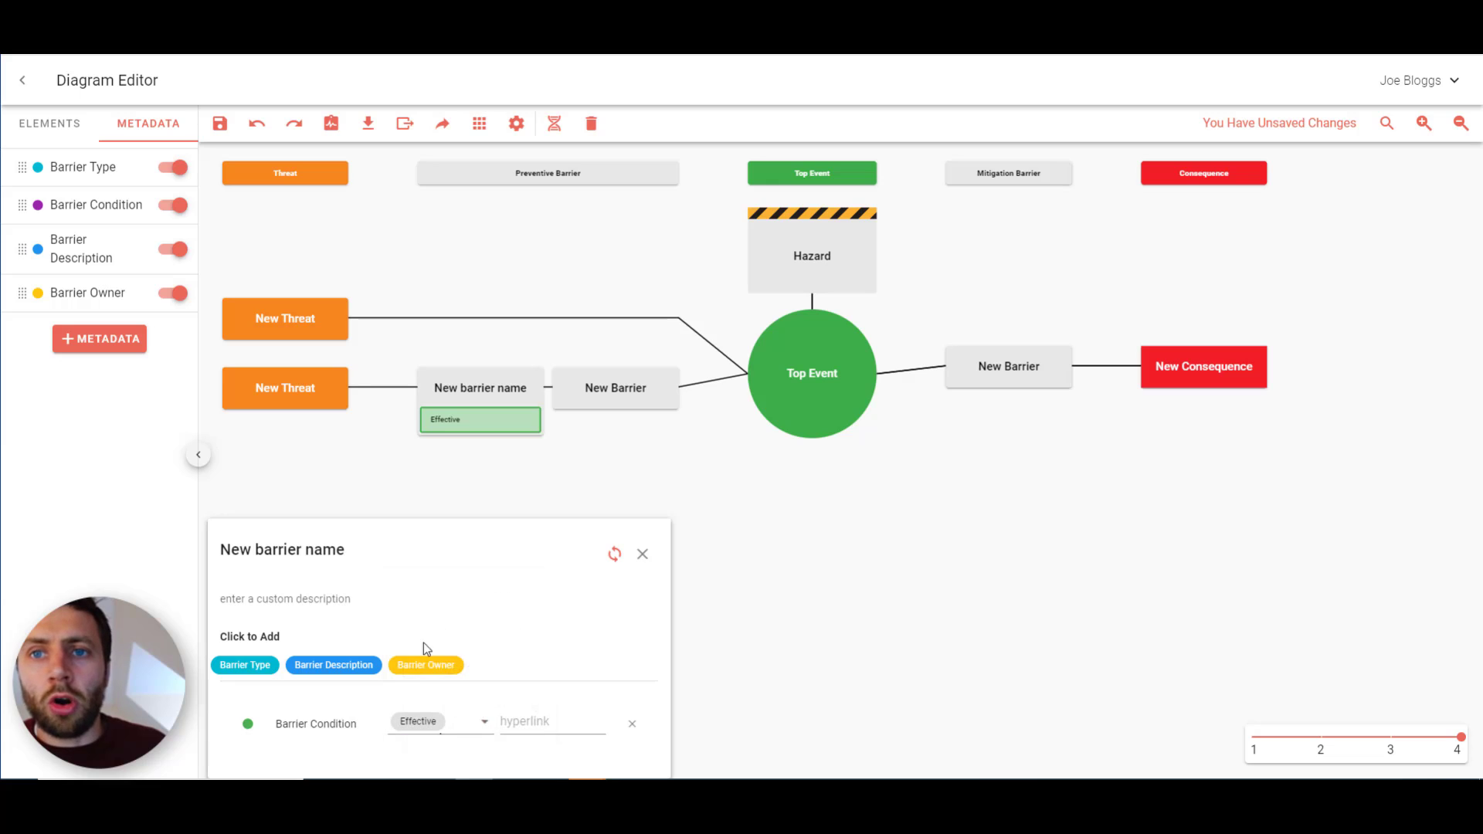
pyautogui.click(421, 665)
pyautogui.click(424, 725)
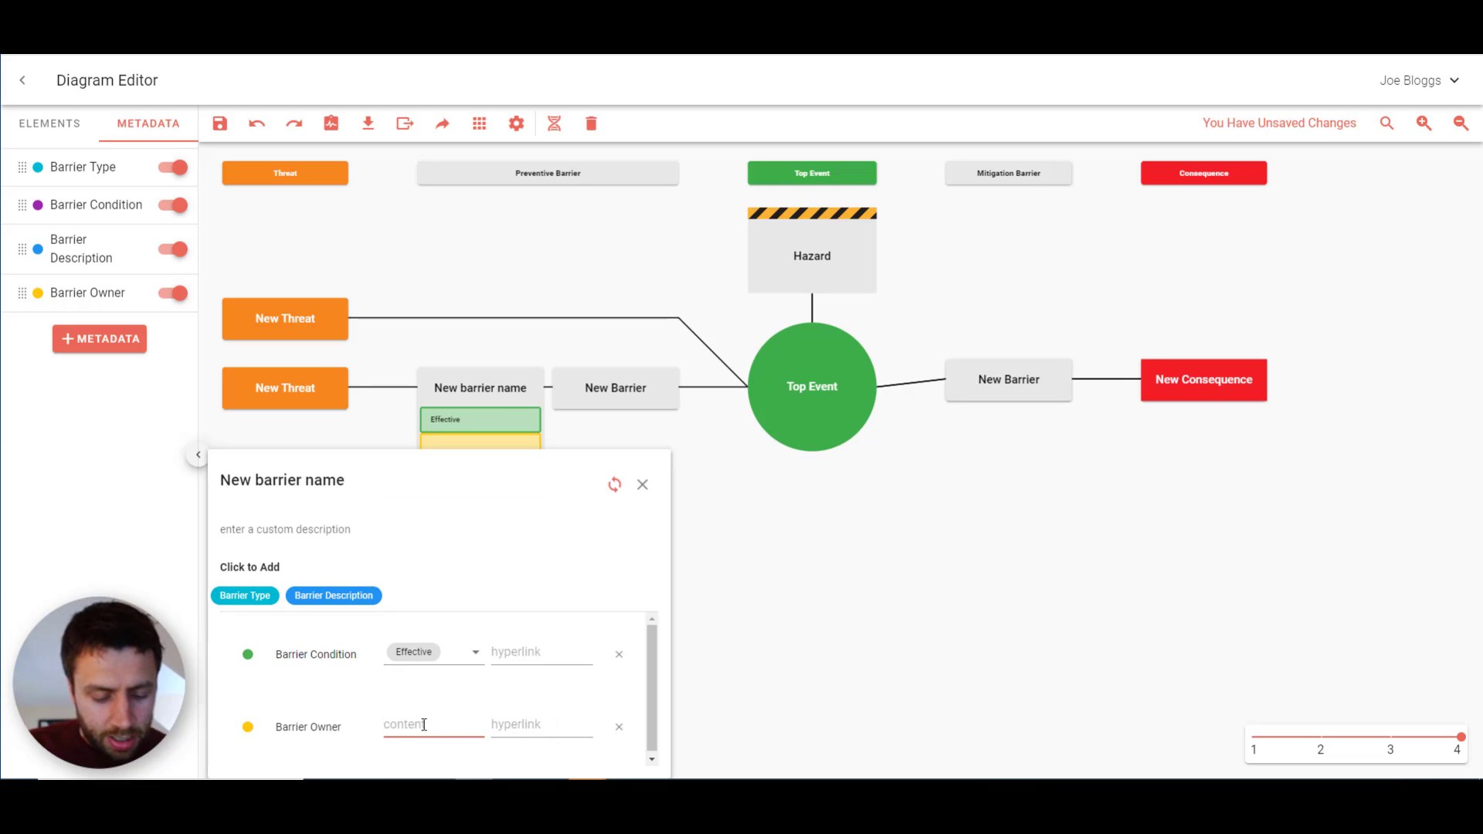
pyautogui.write('Safety Manager')
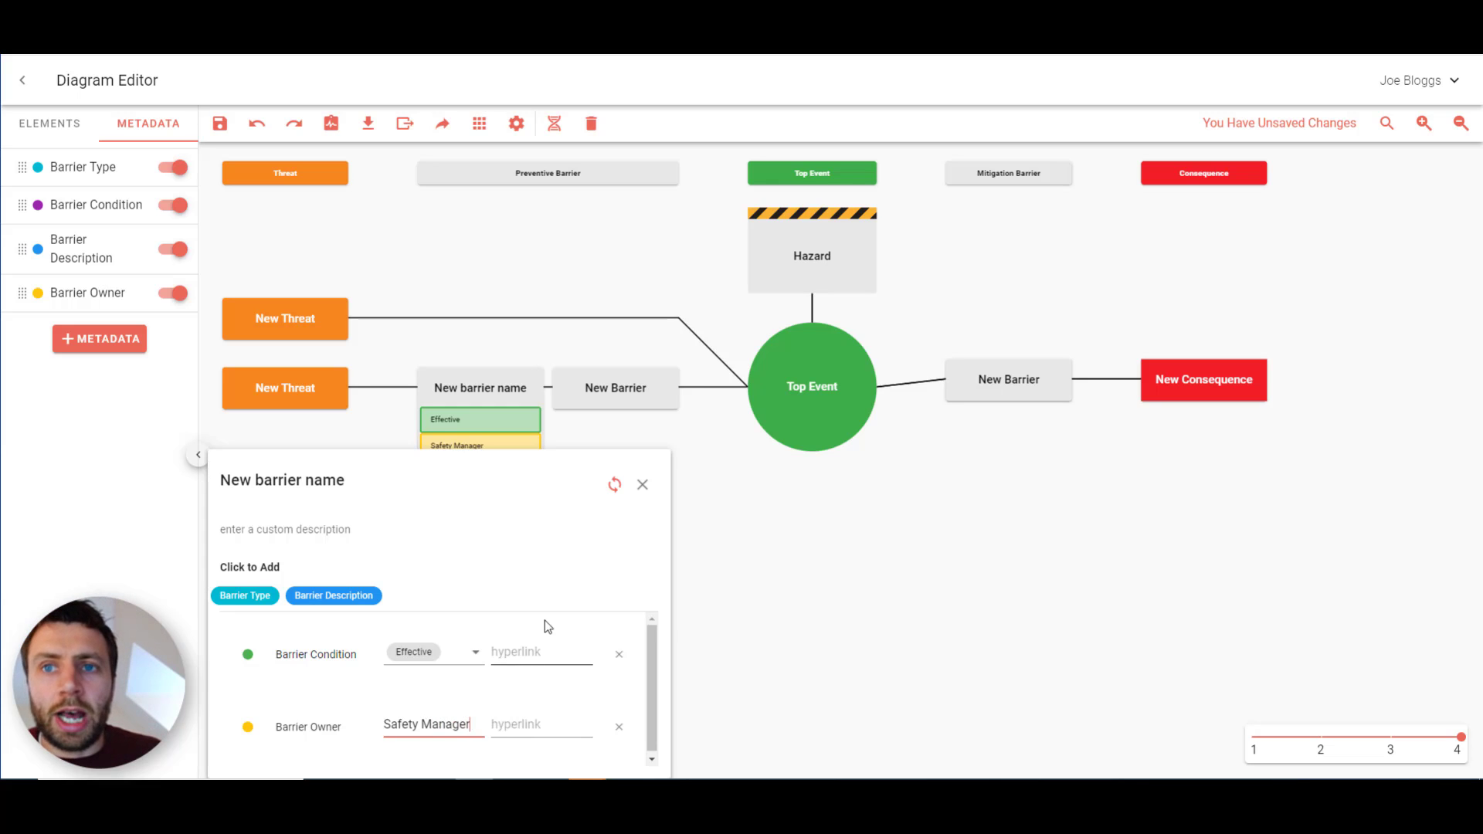
pyautogui.click(643, 485)
# Toggle the Barrier Condition and Barrier Type metadata off and back on in the Metadata panel
pyautogui.click(180, 207)
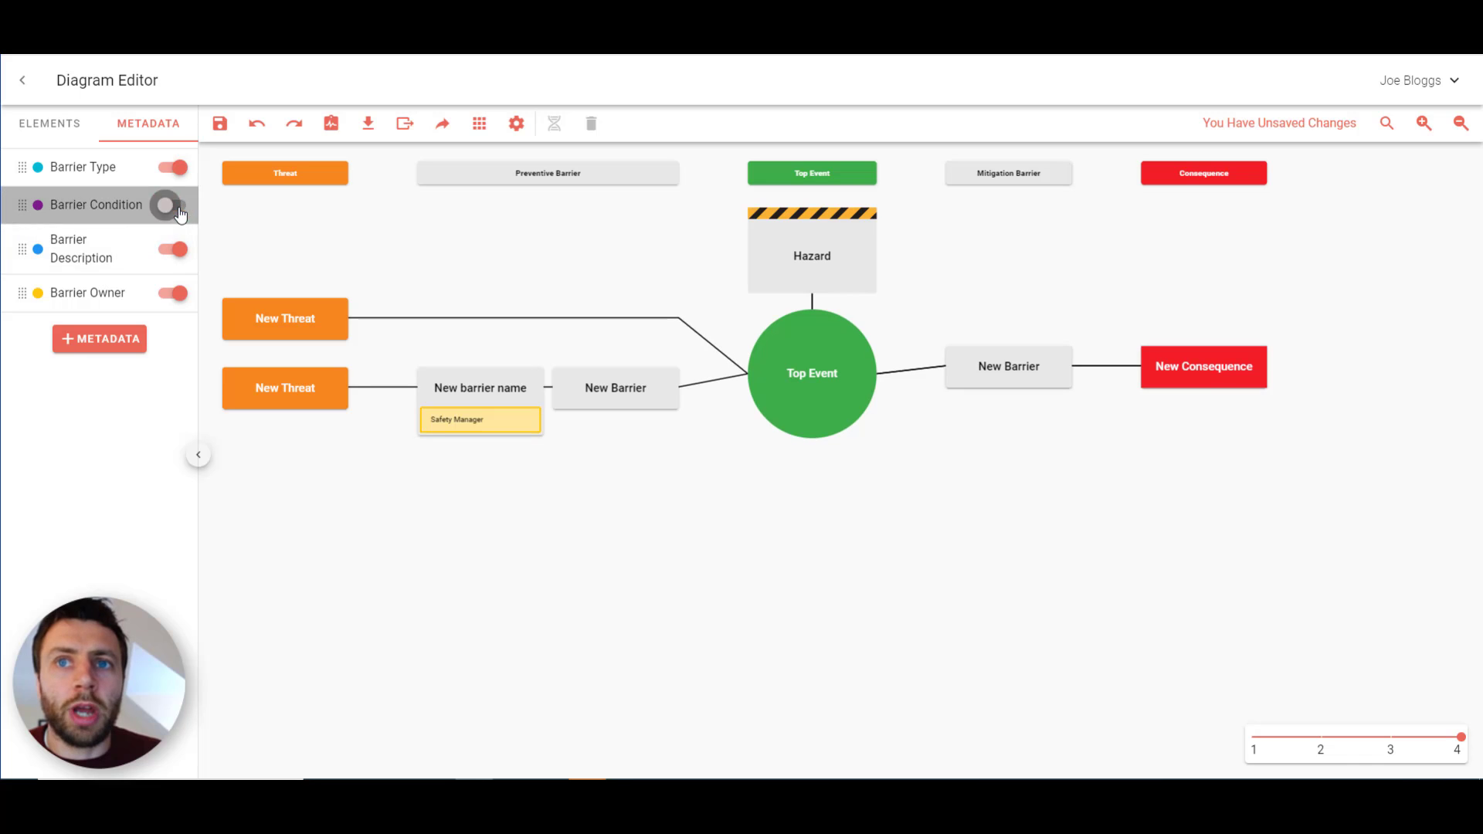
pyautogui.click(179, 169)
pyautogui.click(170, 168)
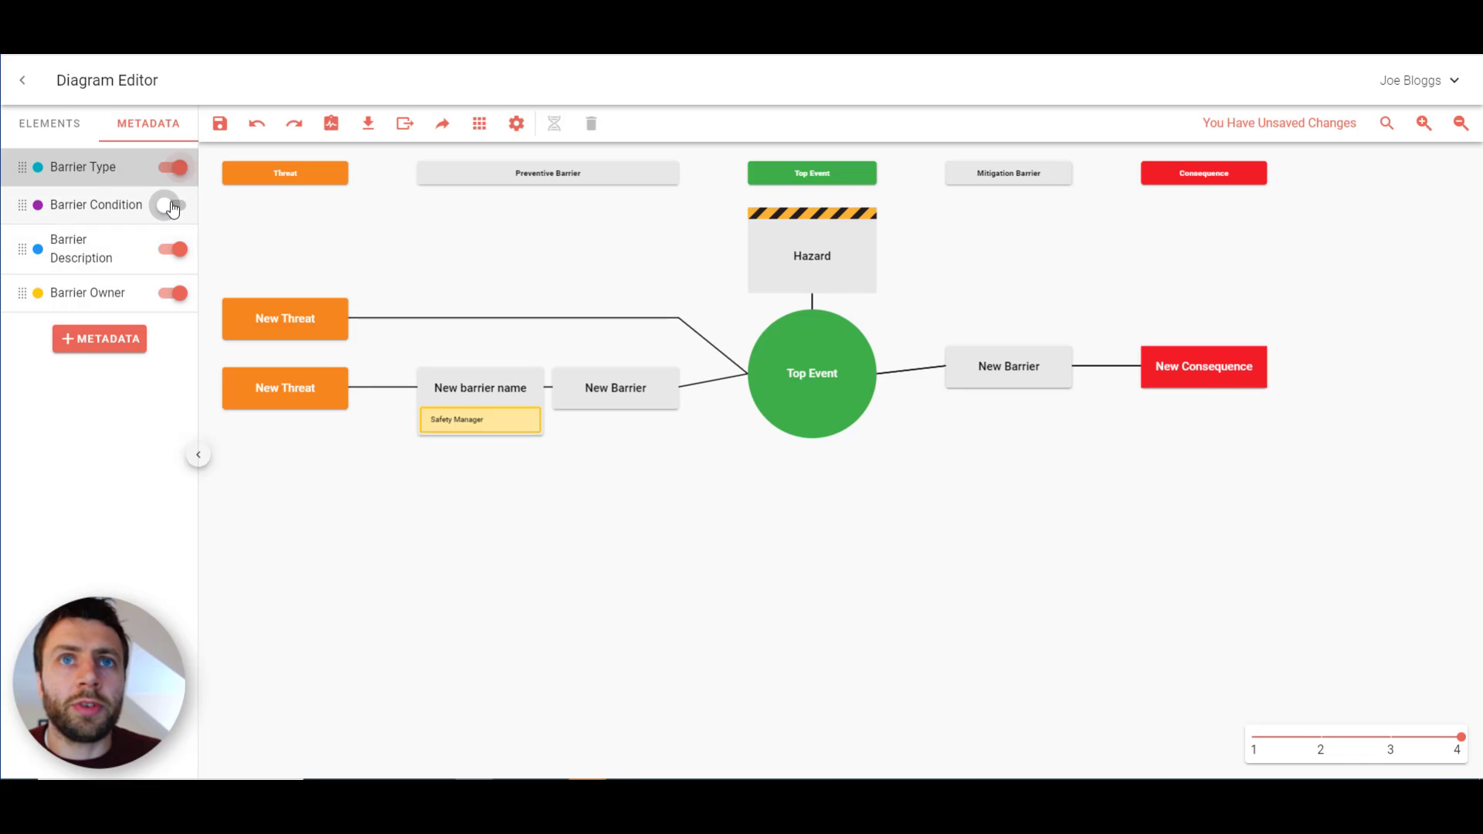
pyautogui.click(171, 205)
pyautogui.click(173, 249)
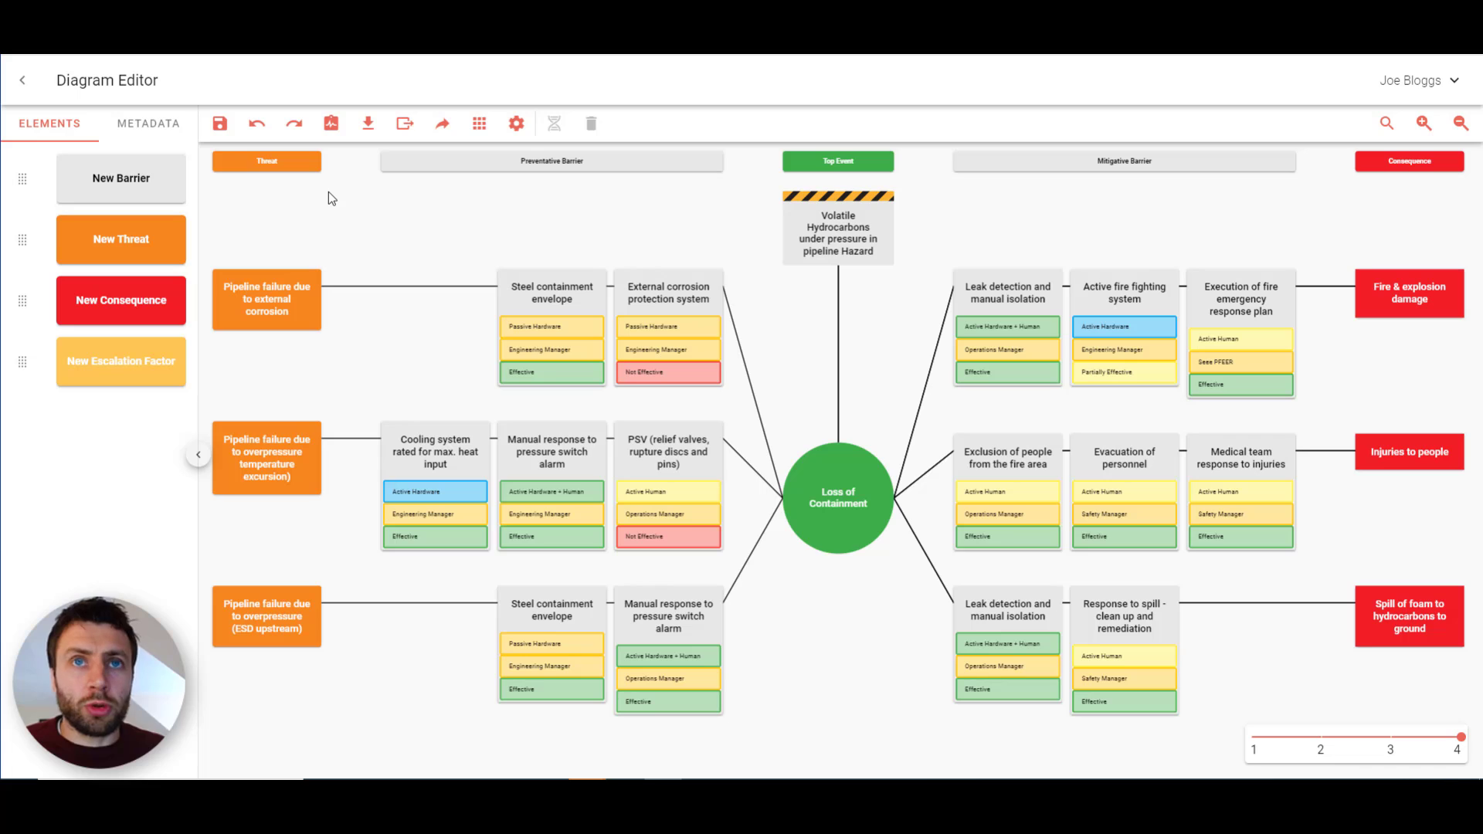
# Switch the left panel to the METADATA tab to list the diagram's barrier metadata types
pyautogui.click(161, 126)
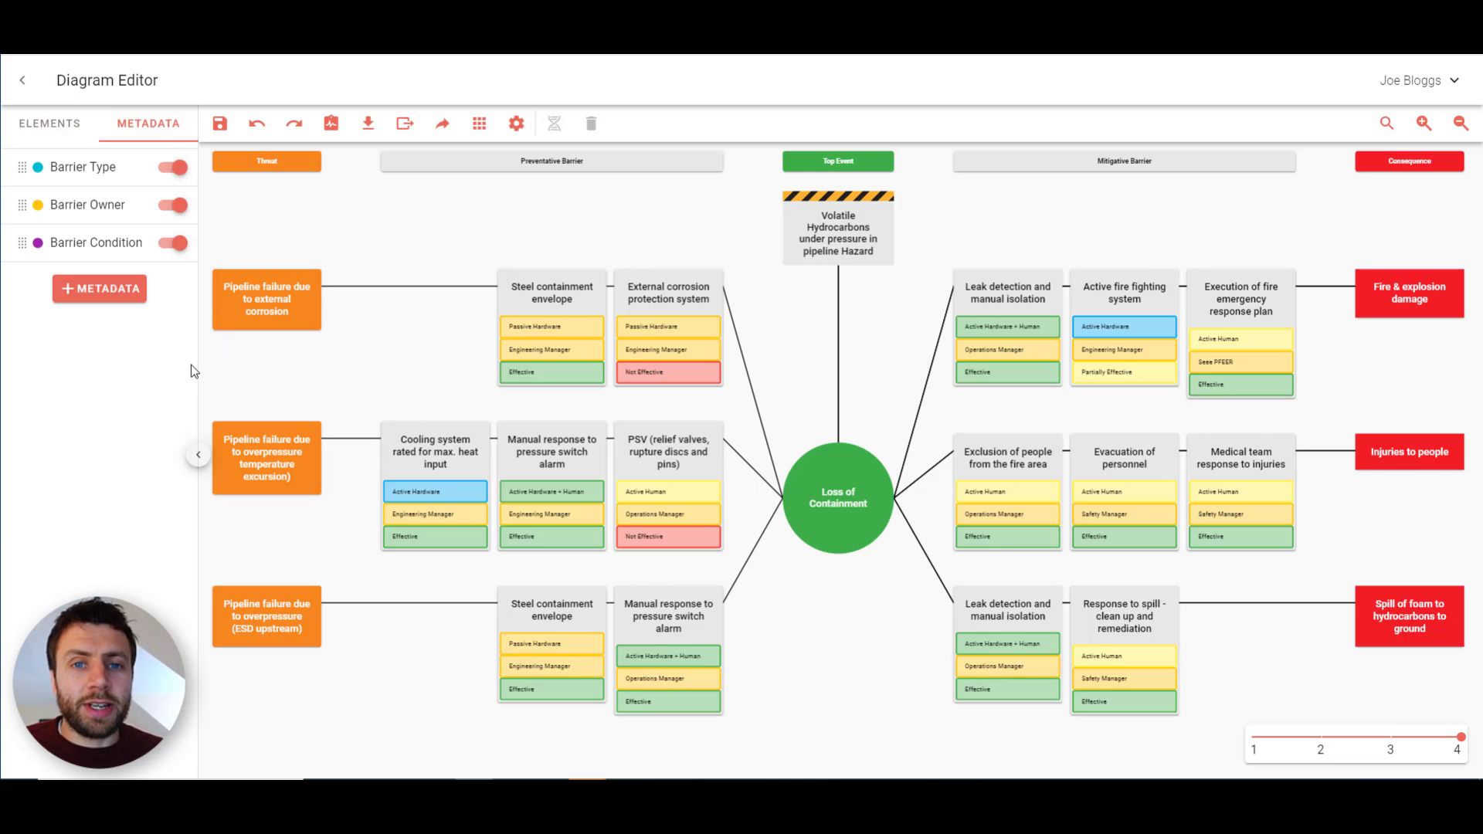
# Create a new metadata type named 'Barrier Location'
pyautogui.click(103, 294)
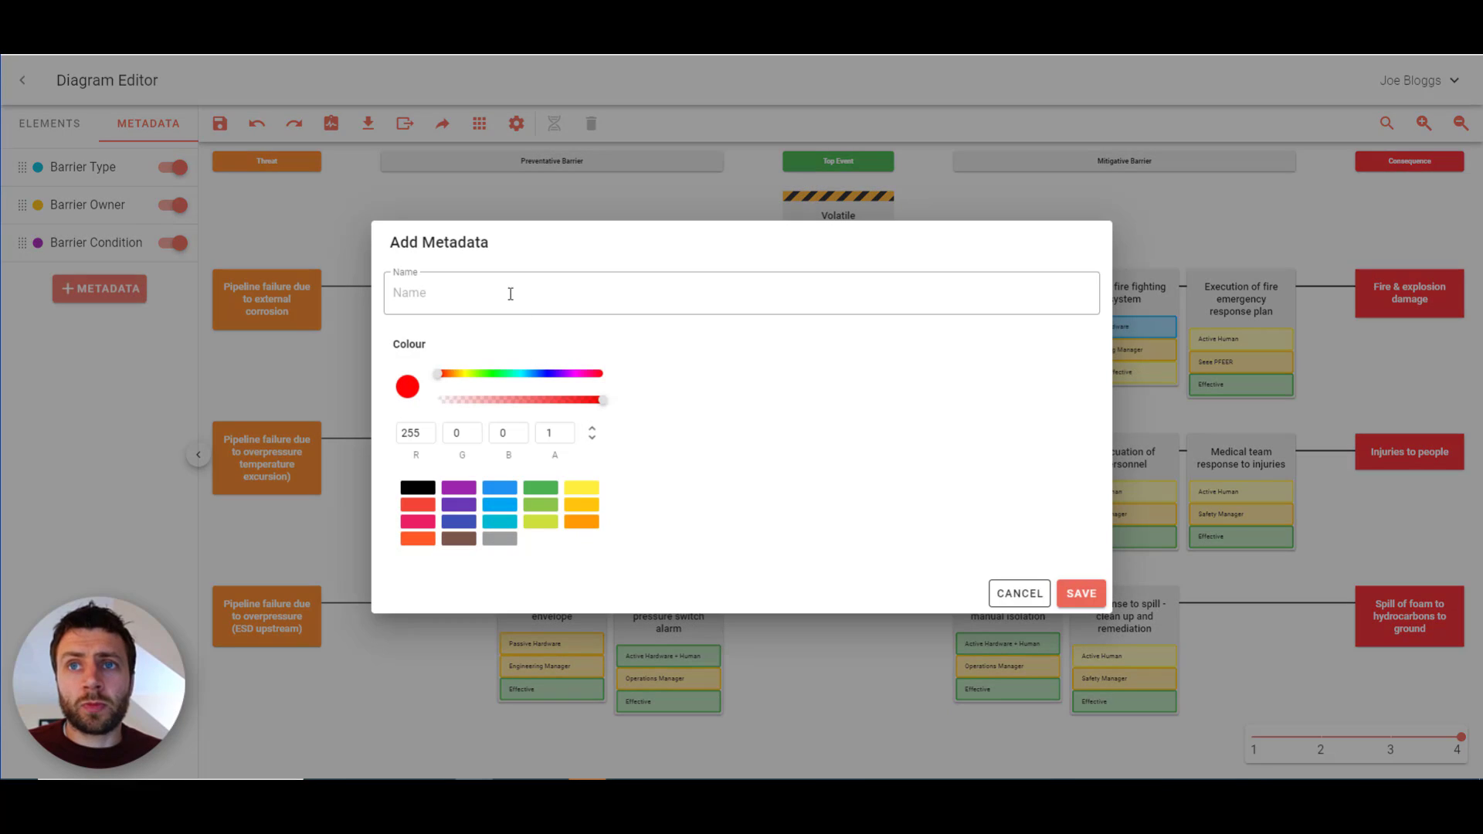
pyautogui.click(510, 293)
pyautogui.write('Barrier')
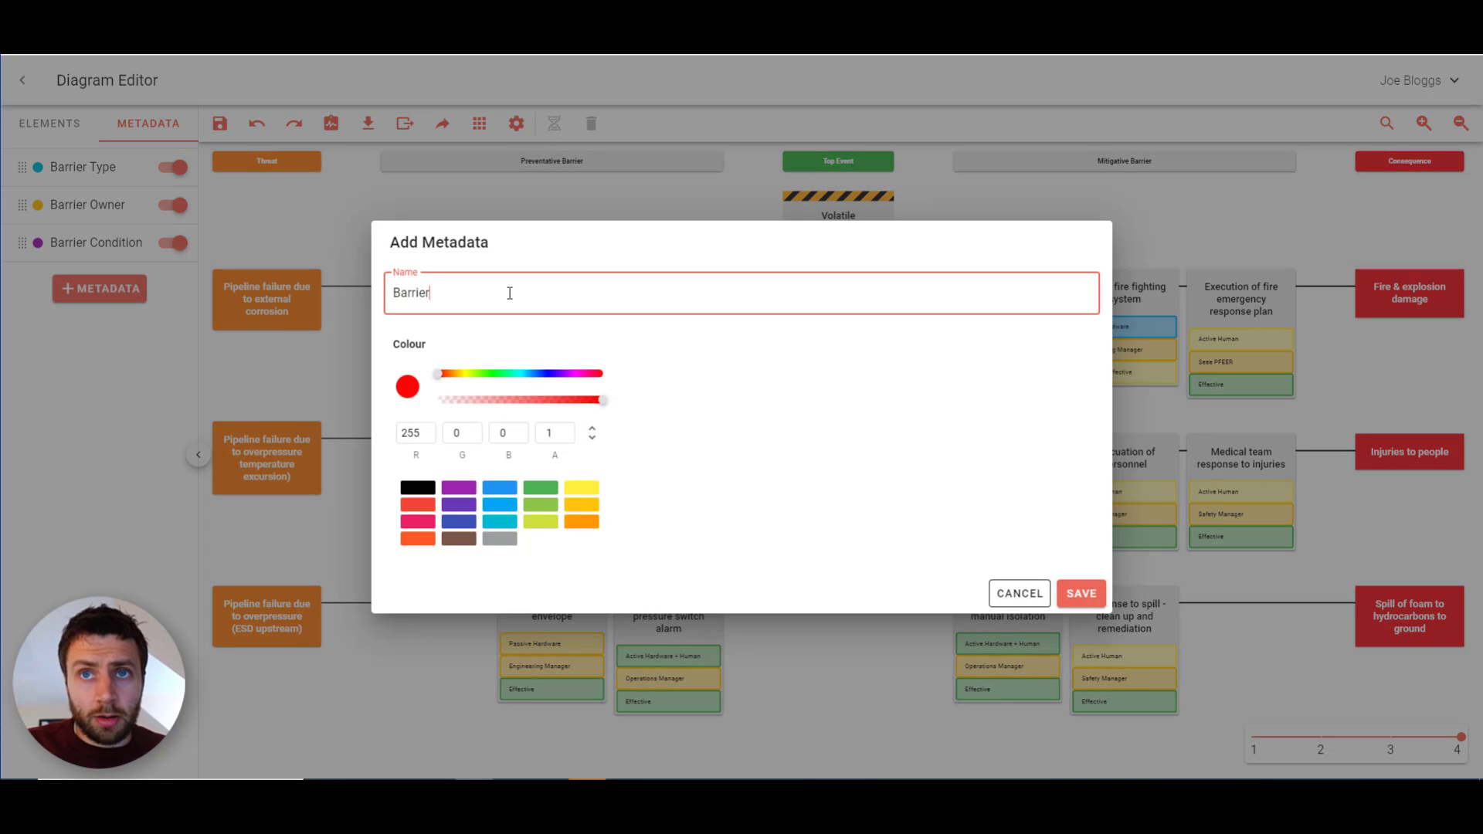
pyautogui.write(' Location')
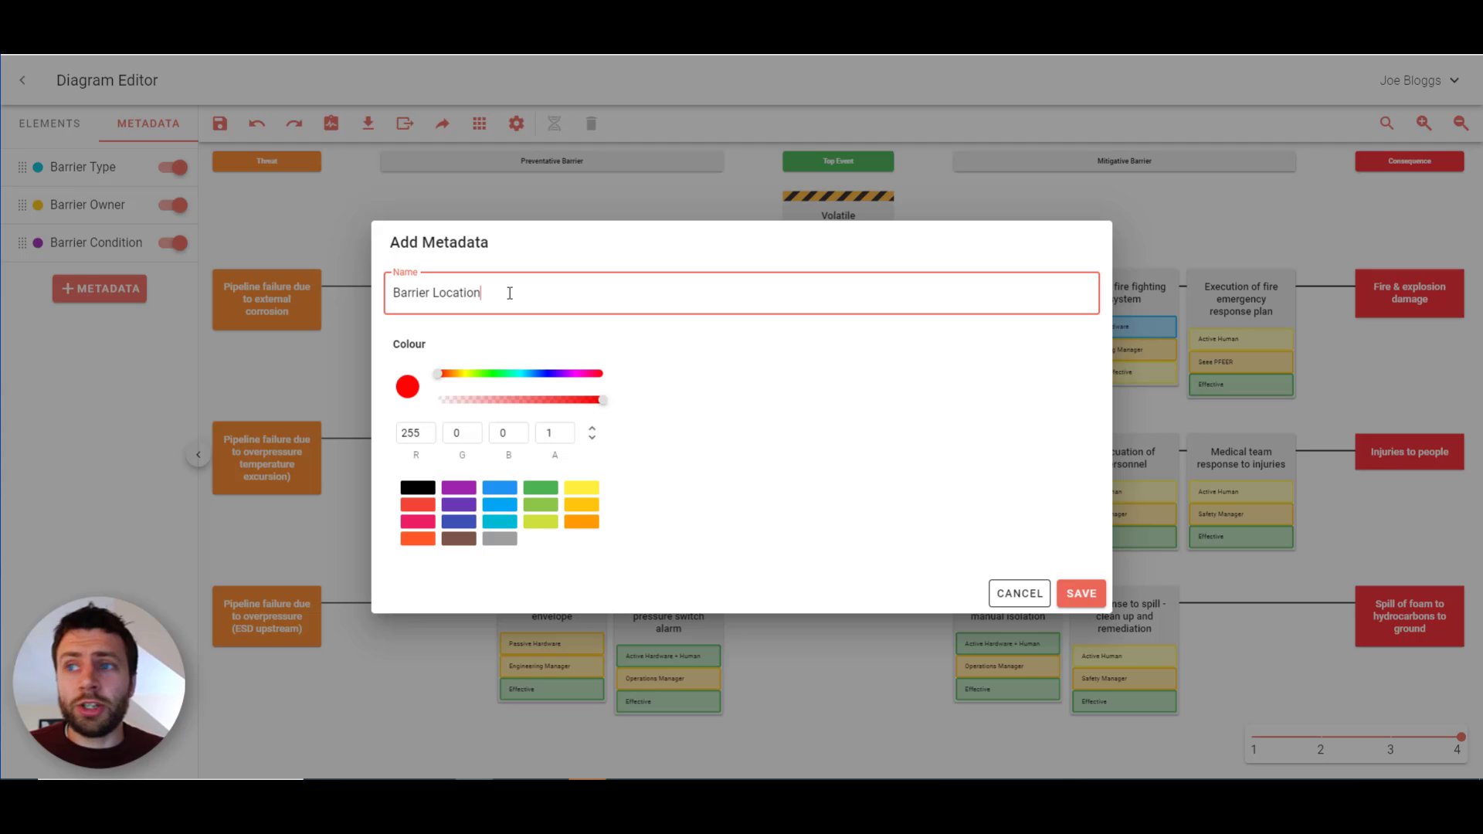
pyautogui.click(1063, 595)
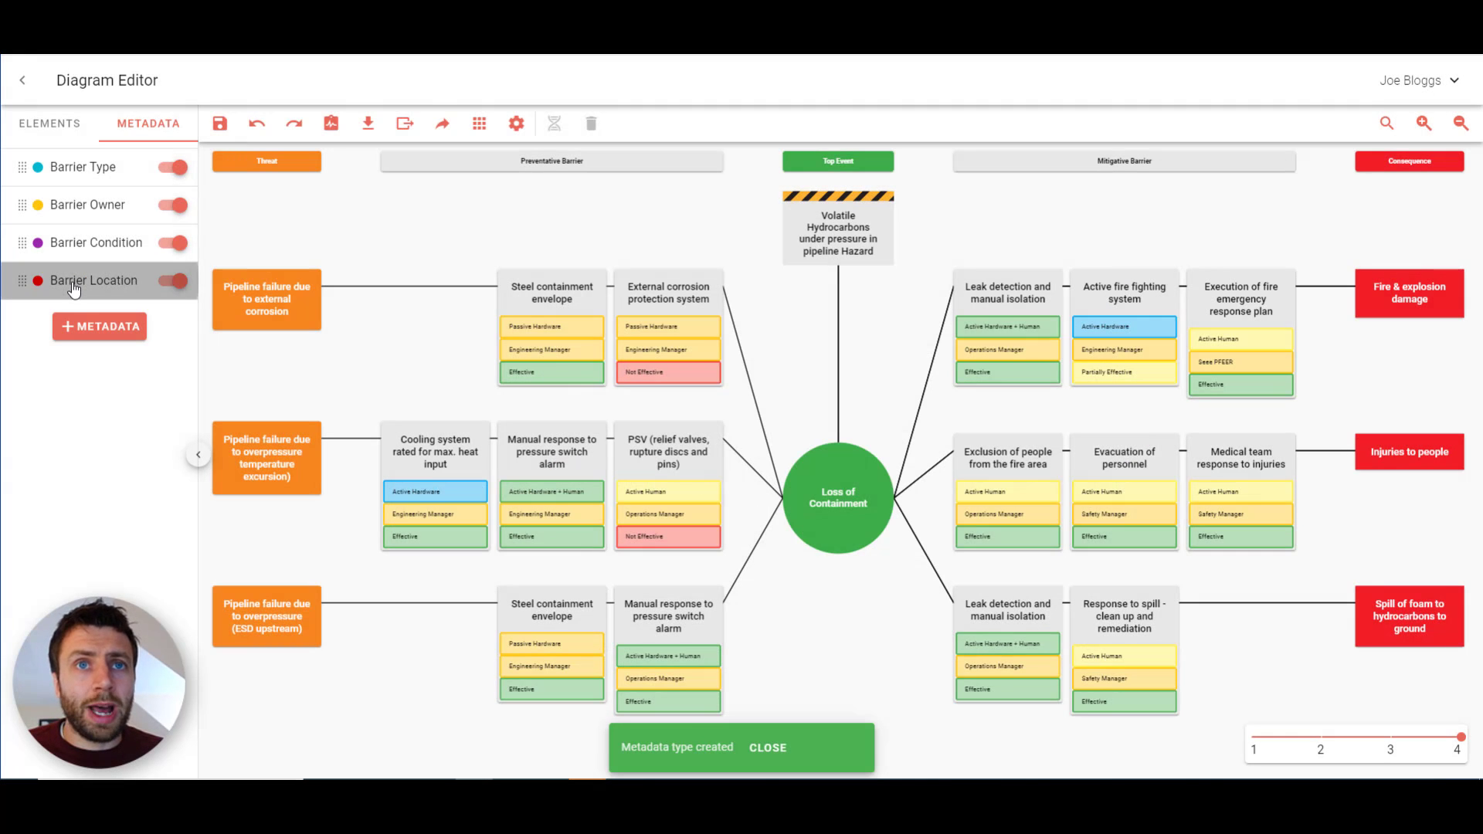
# Reopen Barrier Location and add a blue first option, named 'Ste A'
pyautogui.click(71, 283)
pyautogui.click(1060, 535)
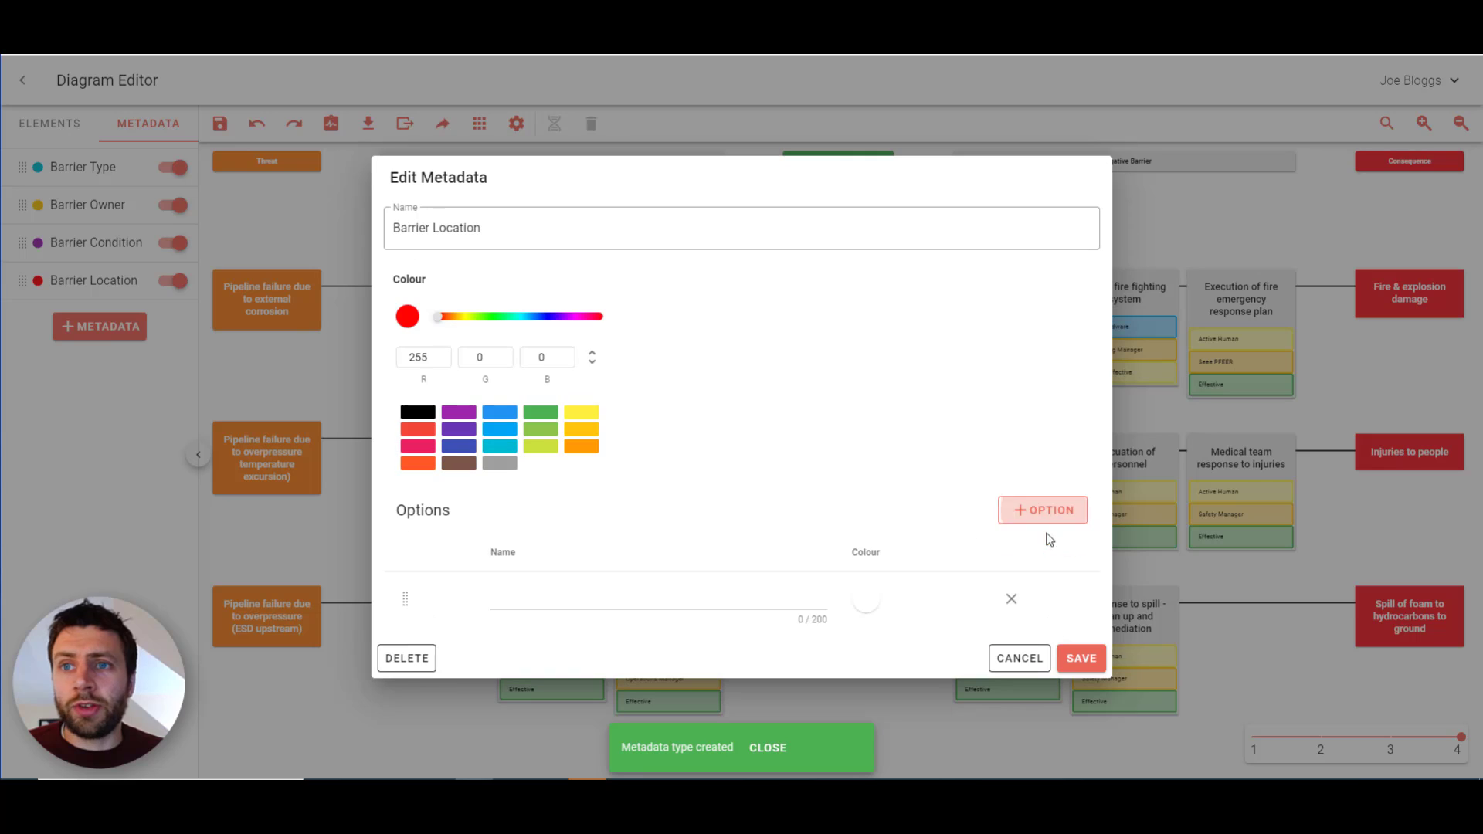
pyautogui.click(663, 587)
pyautogui.write('Ste A')
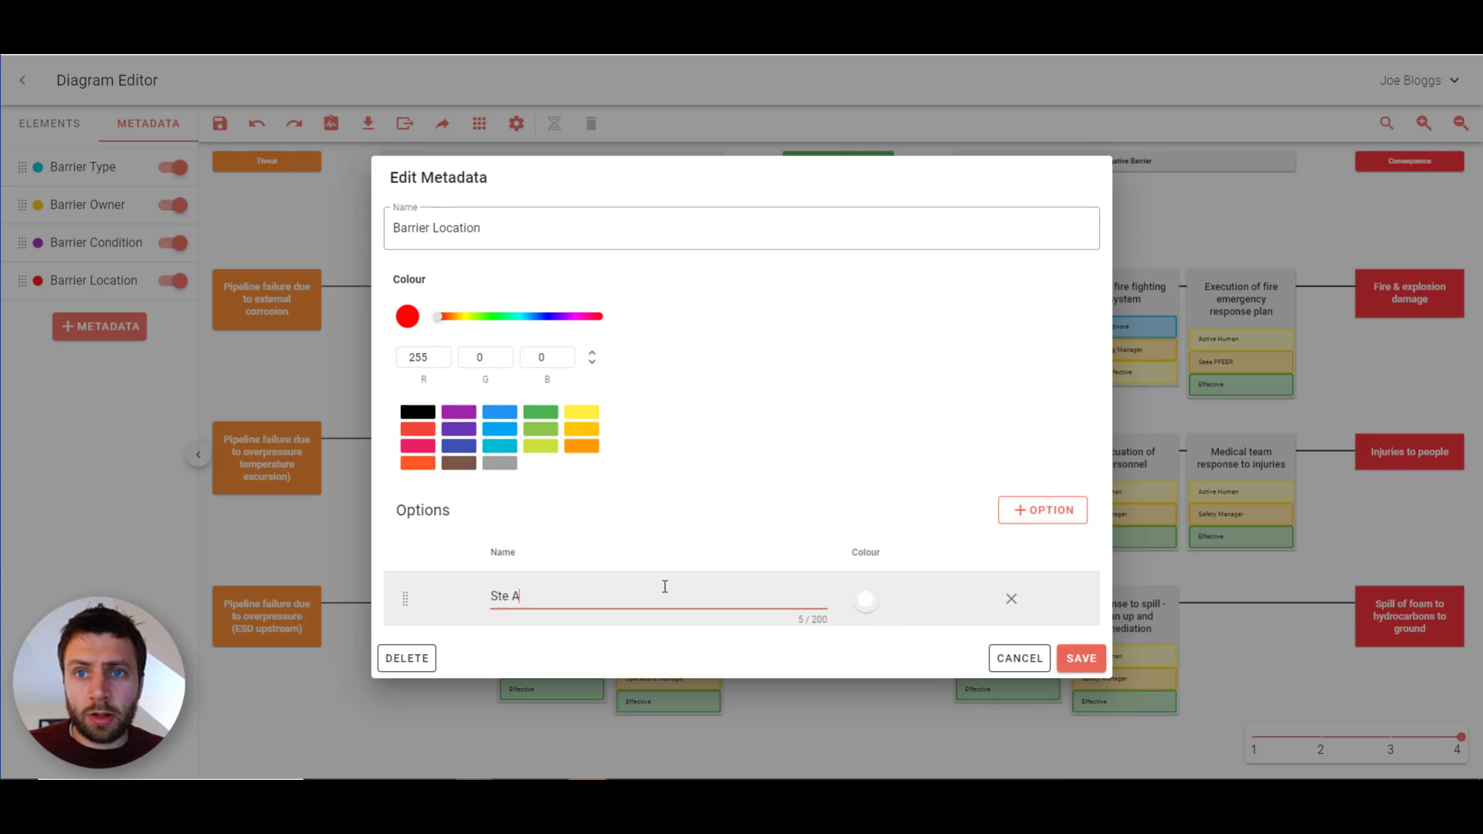
pyautogui.click(862, 602)
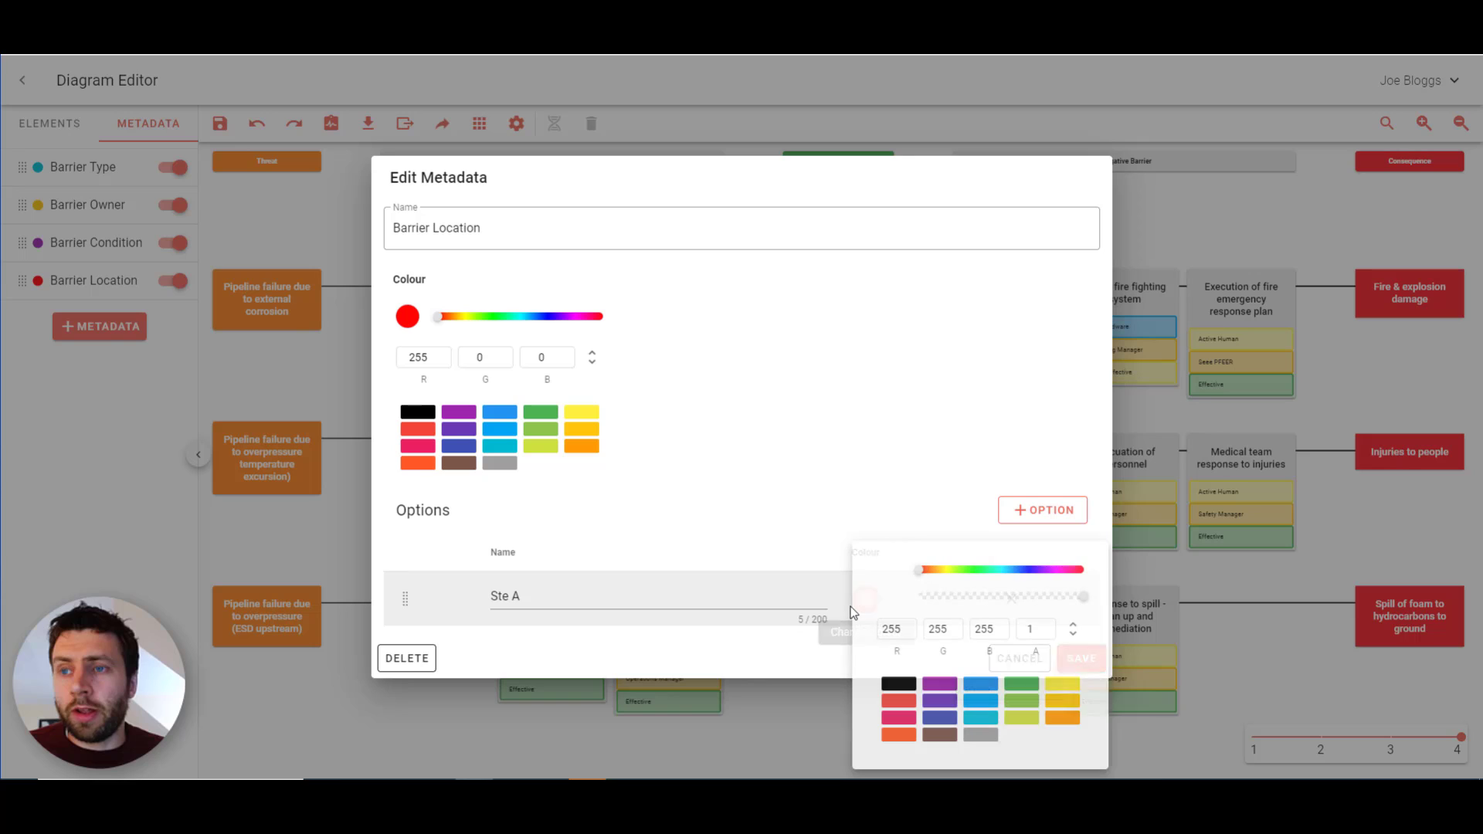
pyautogui.click(979, 709)
pyautogui.click(857, 468)
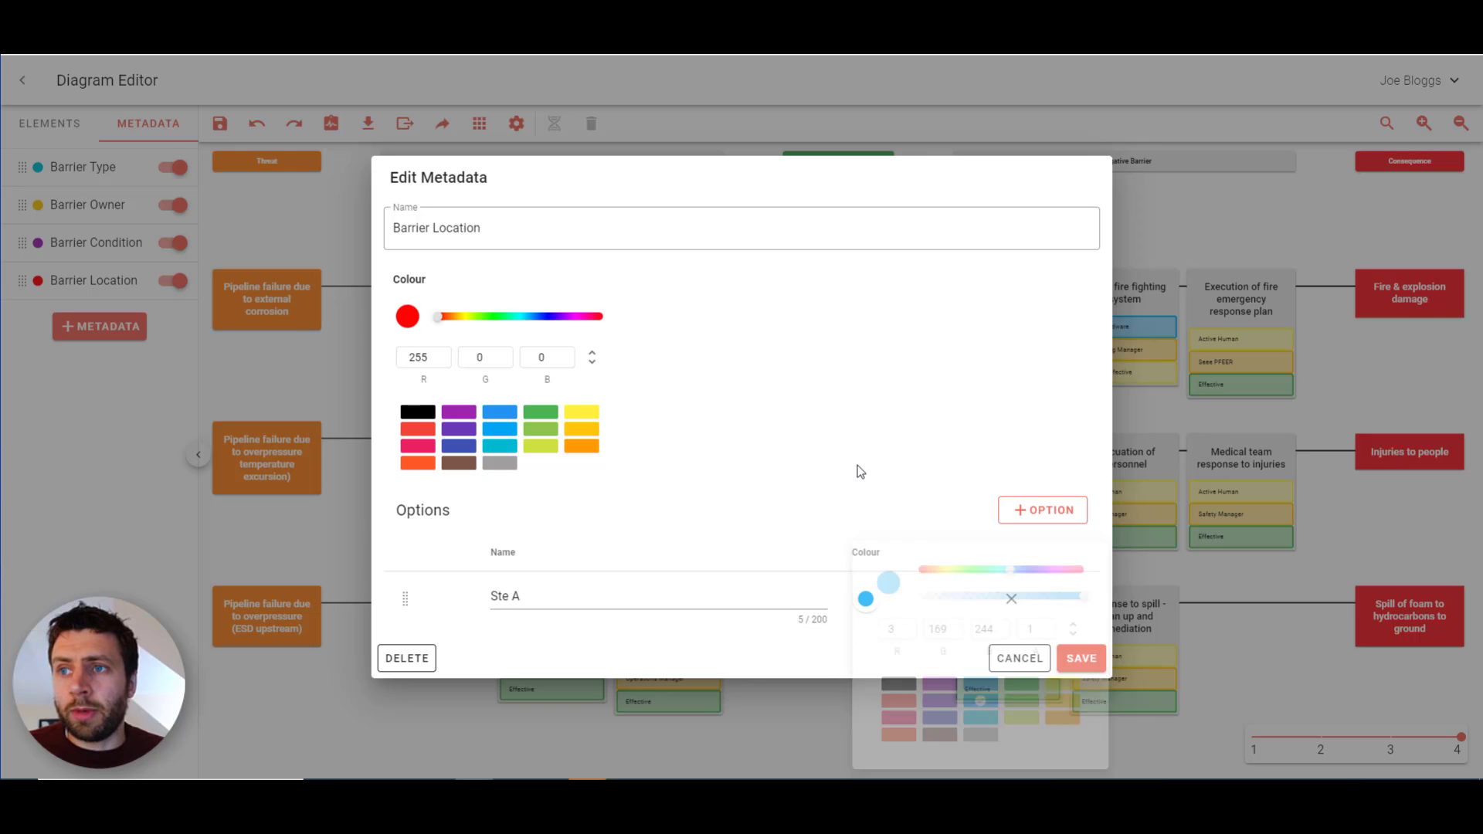
# Correct the first option to 'Site A', add a purple 'Site B' option, and save the type
pyautogui.click(1045, 510)
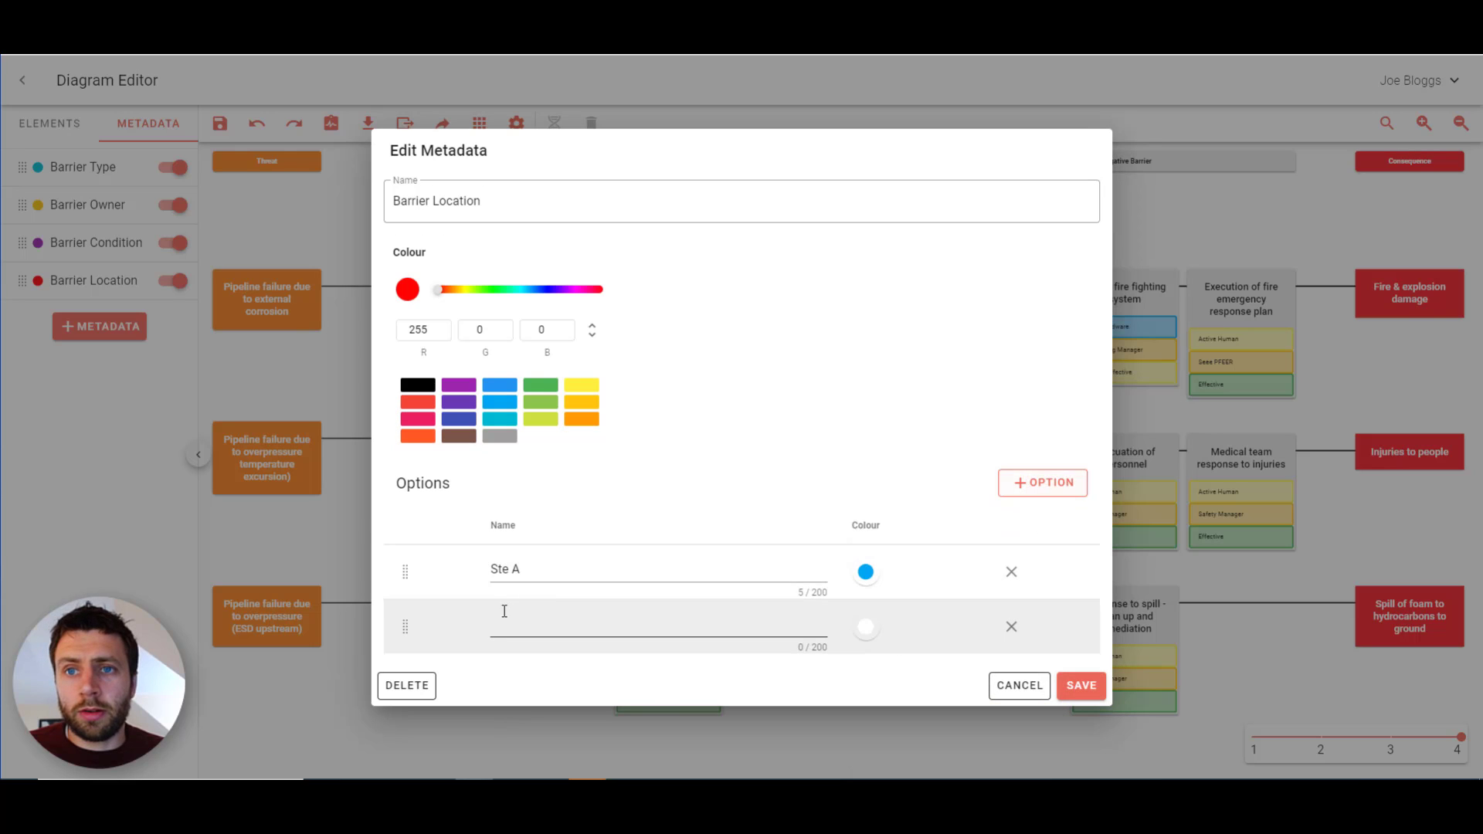
pyautogui.click(499, 568)
pyautogui.write('i')
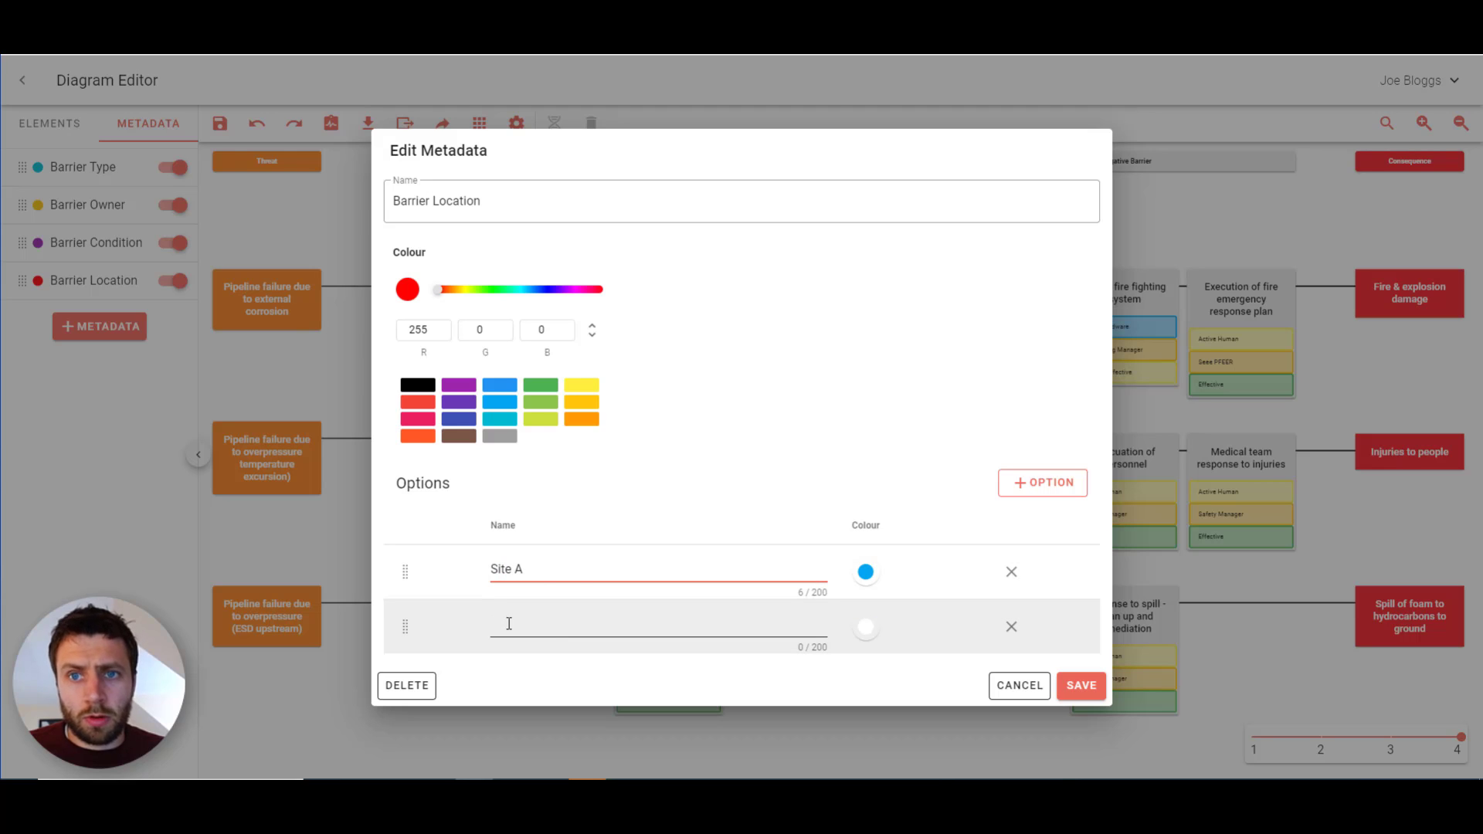
pyautogui.click(556, 624)
pyautogui.write('Site B')
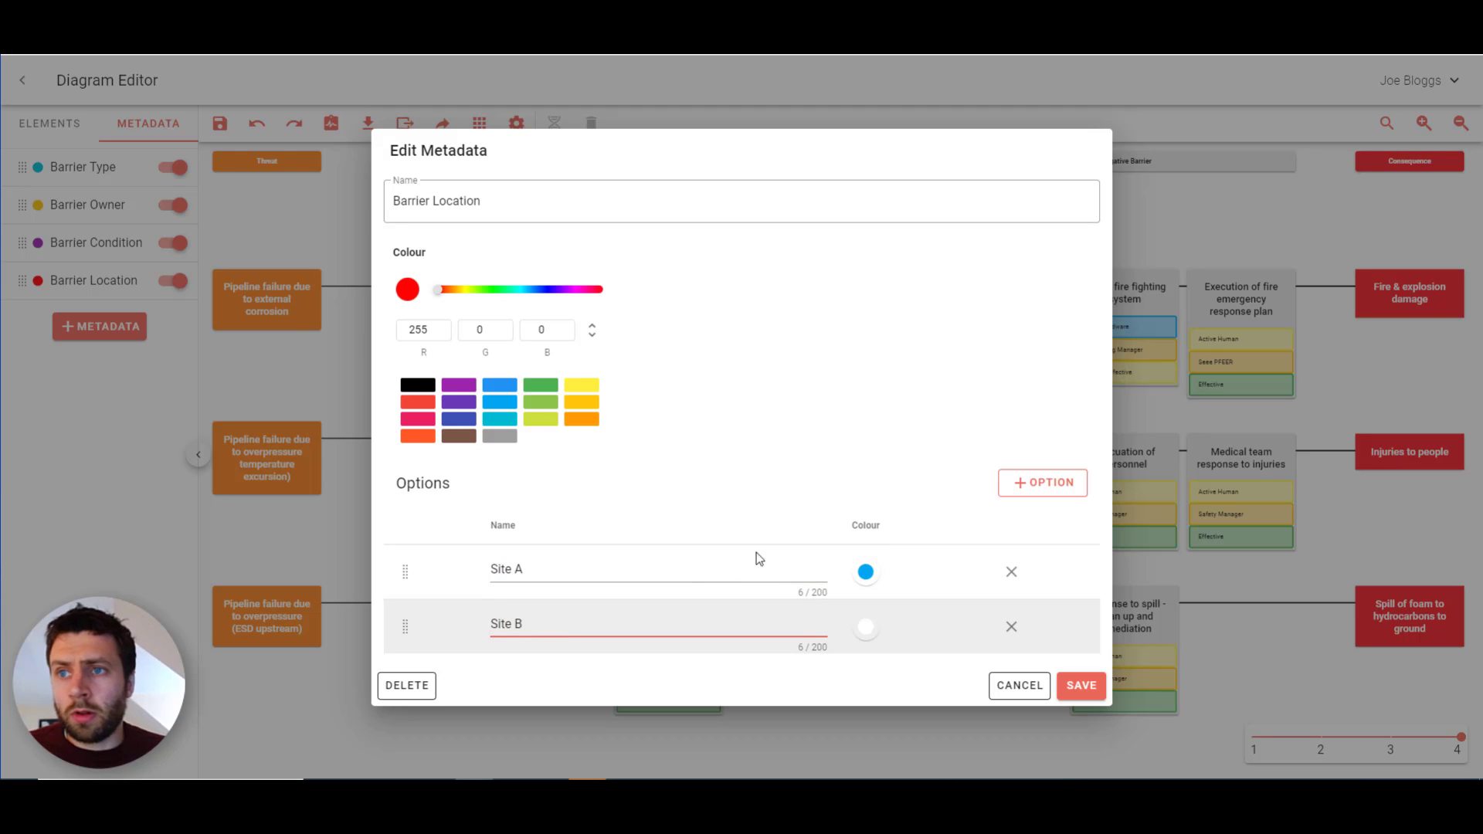
pyautogui.click(866, 627)
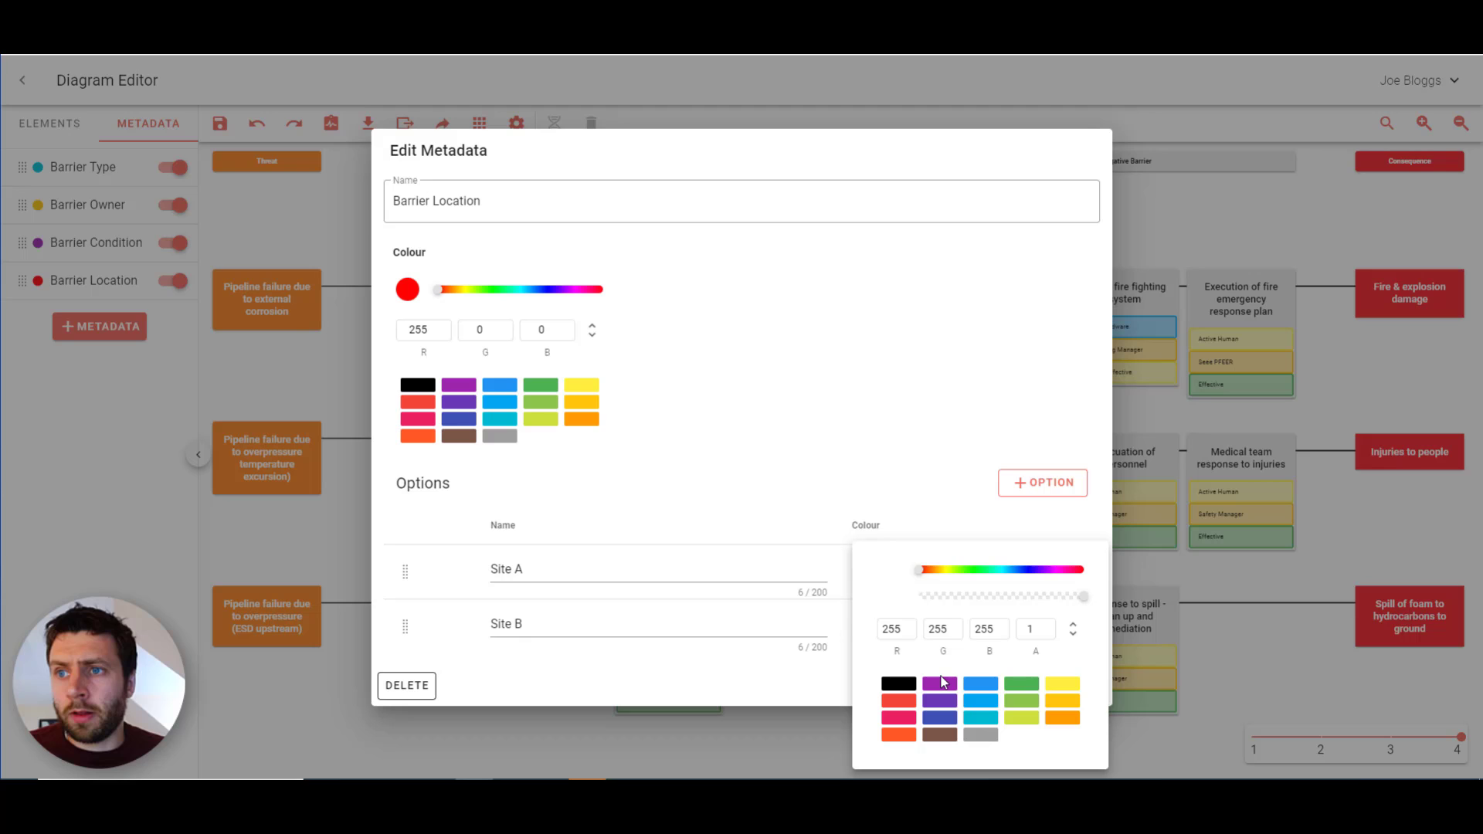
pyautogui.click(940, 686)
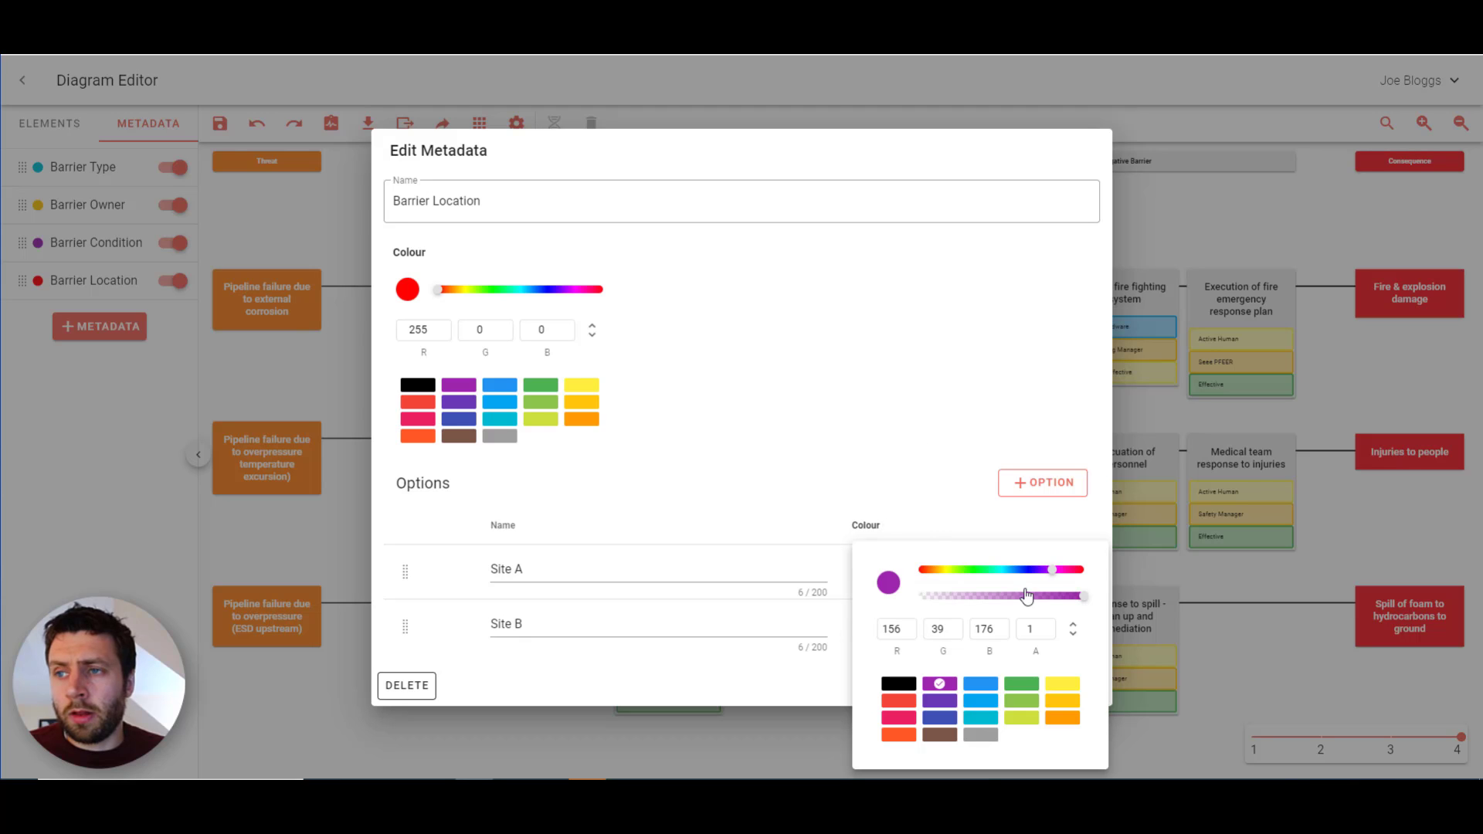
pyautogui.click(1019, 533)
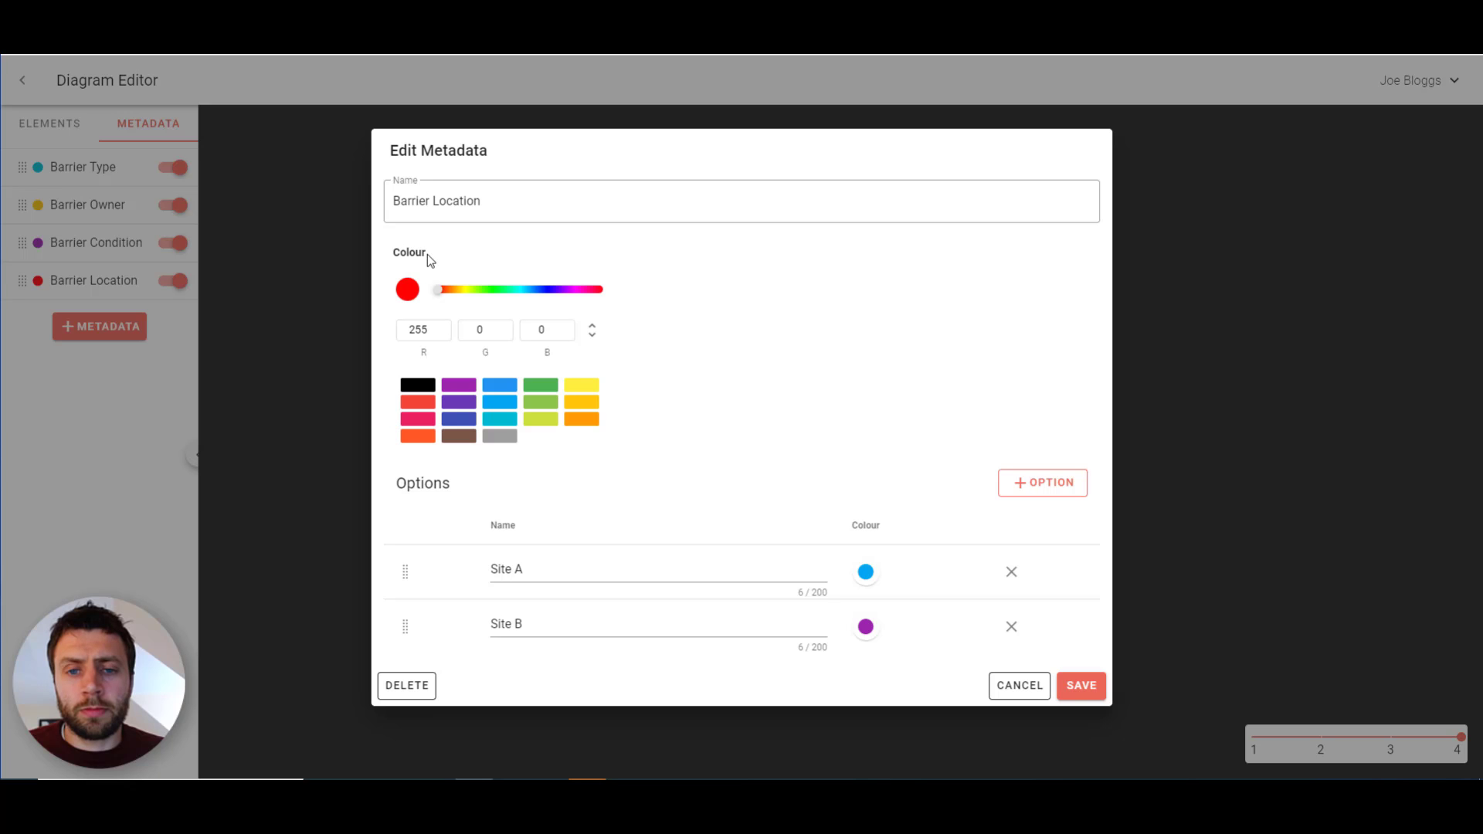
pyautogui.press('Return')
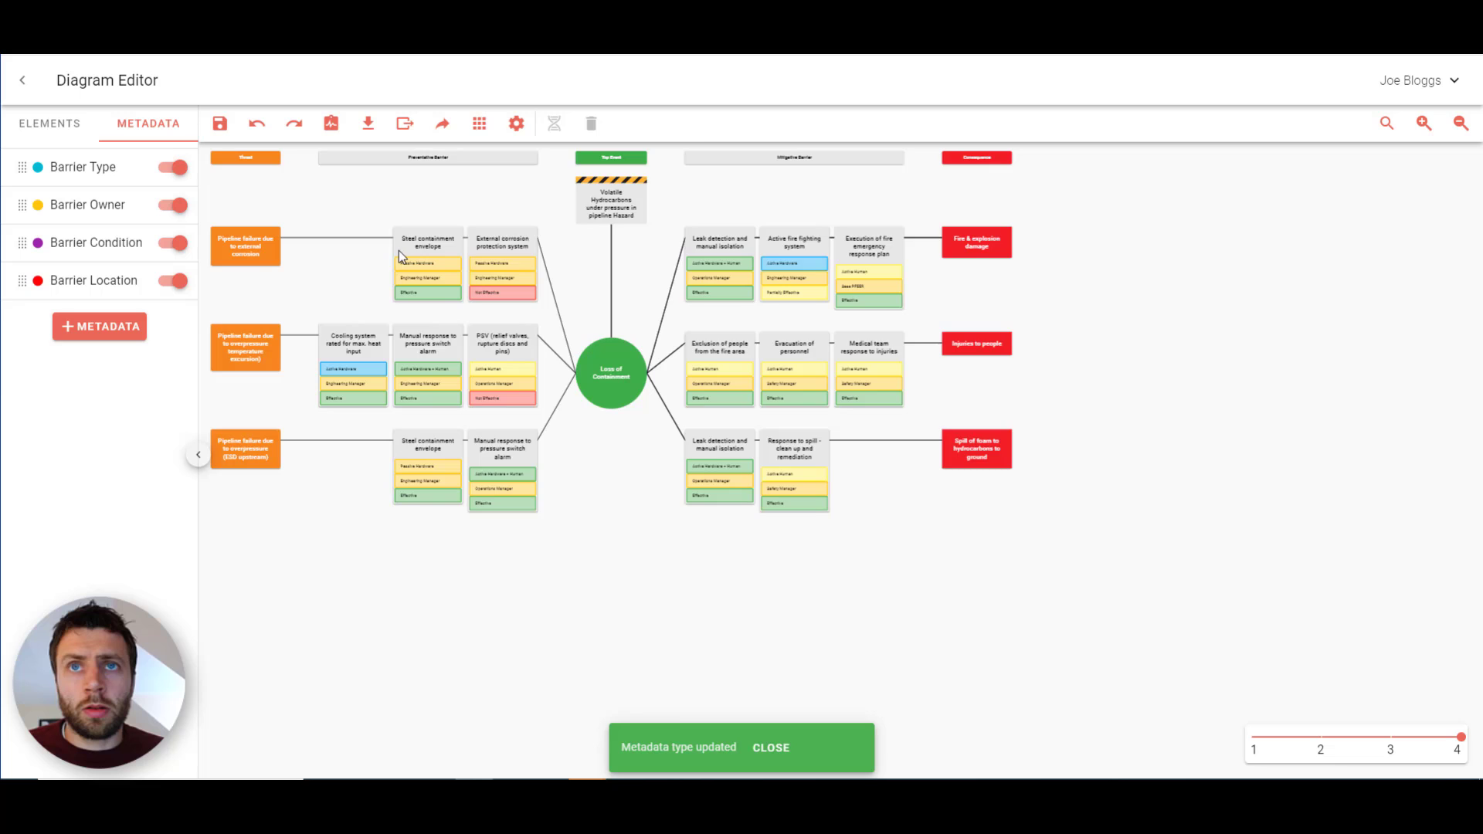
# Set the Steel containment envelope barrier's Barrier Location to Site A and close its details
pyautogui.scroll(5, 391, 261)
pyautogui.scroll(-3, 391, 261)
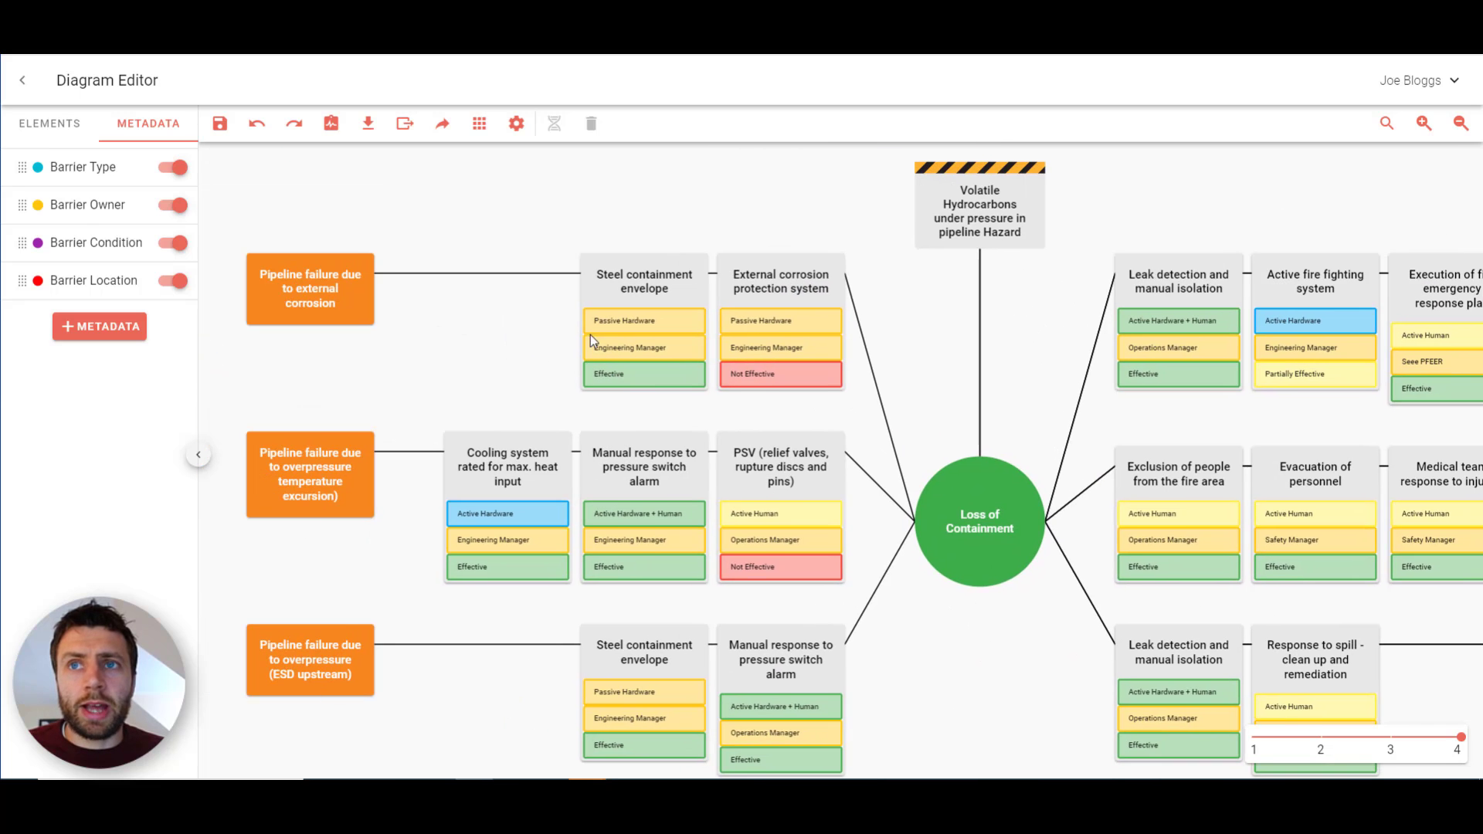
pyautogui.scroll(-1, 590, 335)
pyautogui.doubleClick(596, 288)
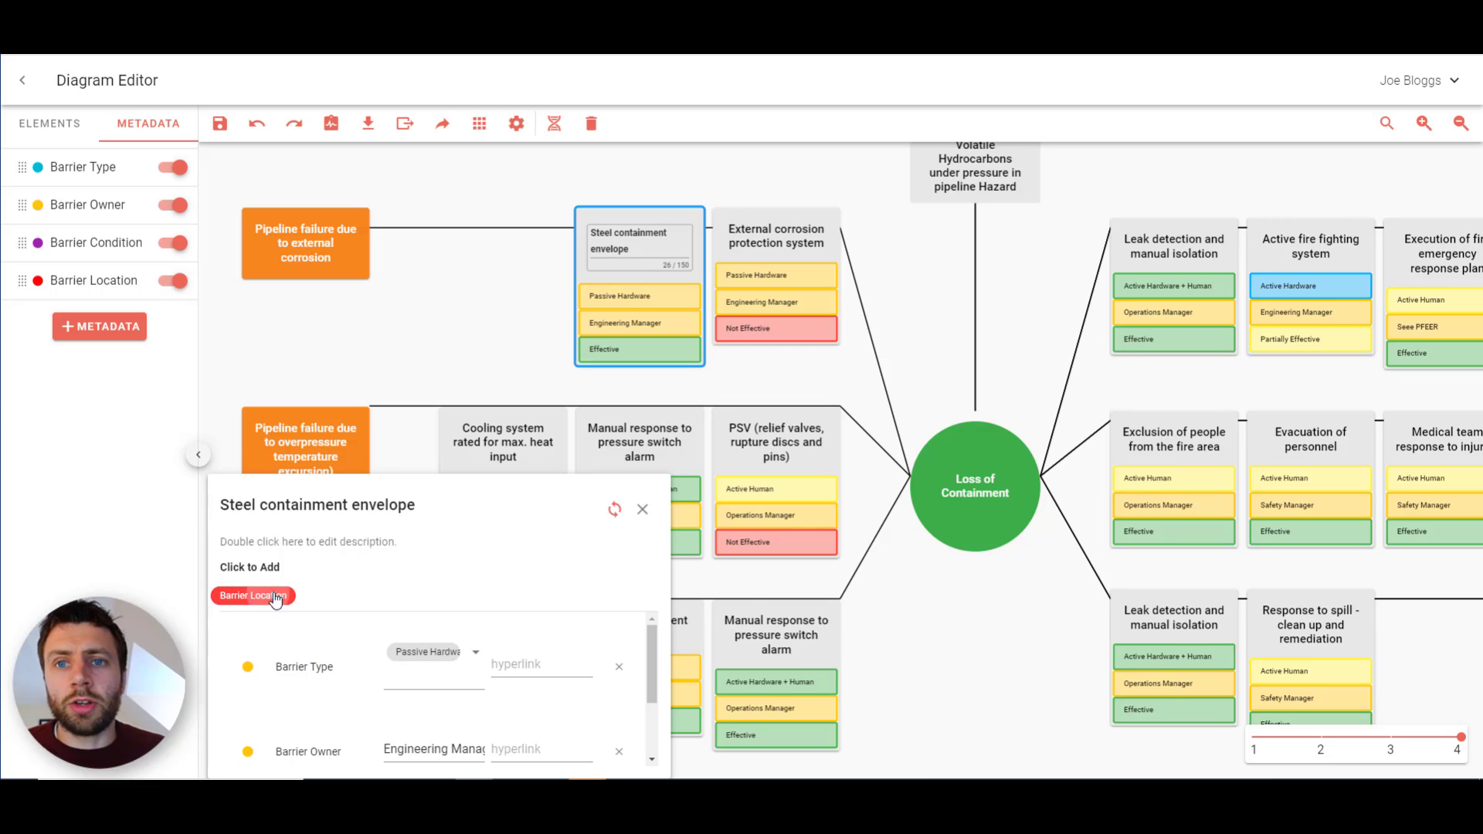
pyautogui.click(283, 593)
pyautogui.scroll(-3, 447, 684)
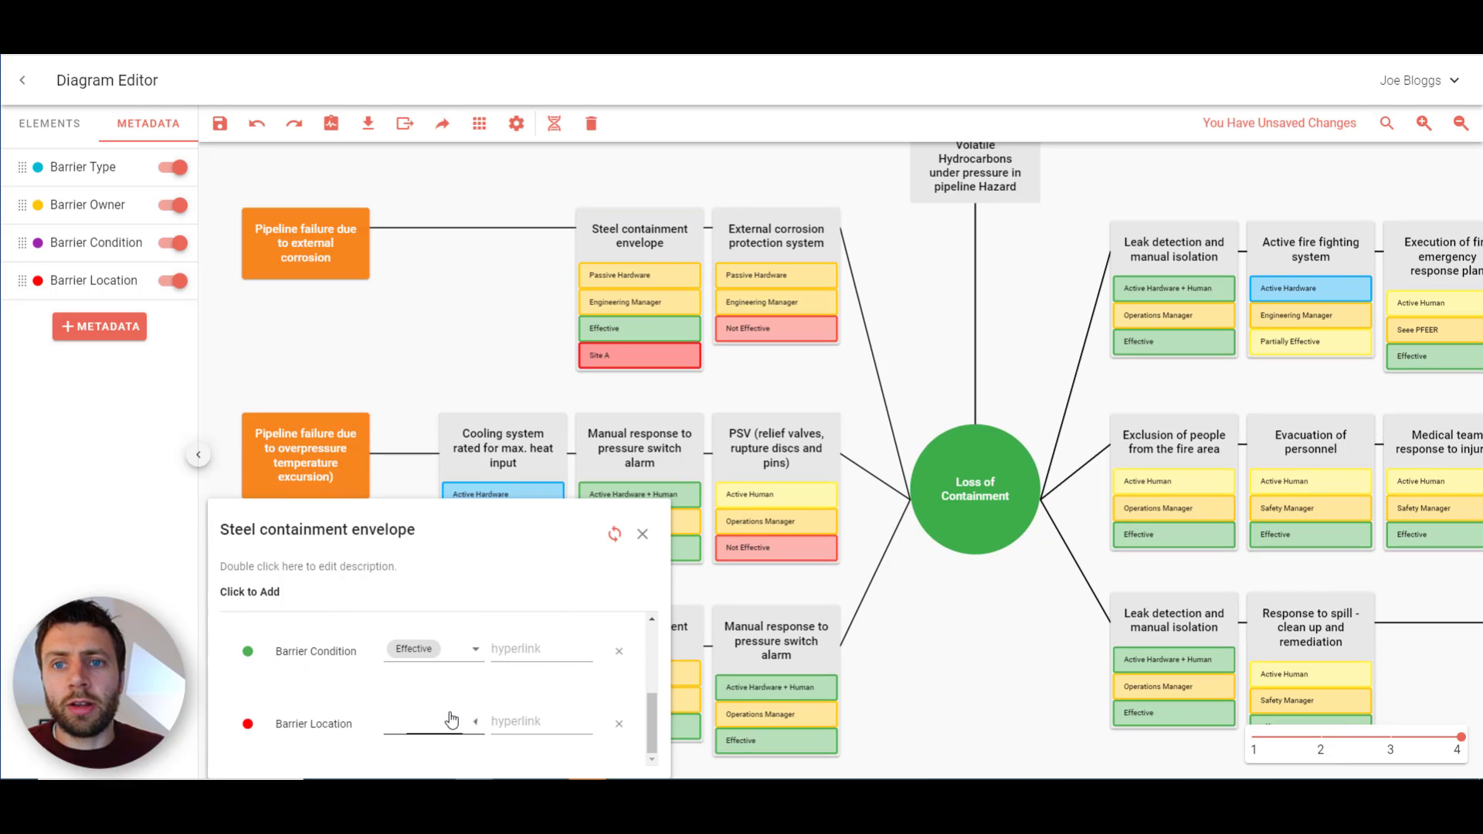
pyautogui.click(452, 718)
pyautogui.click(415, 706)
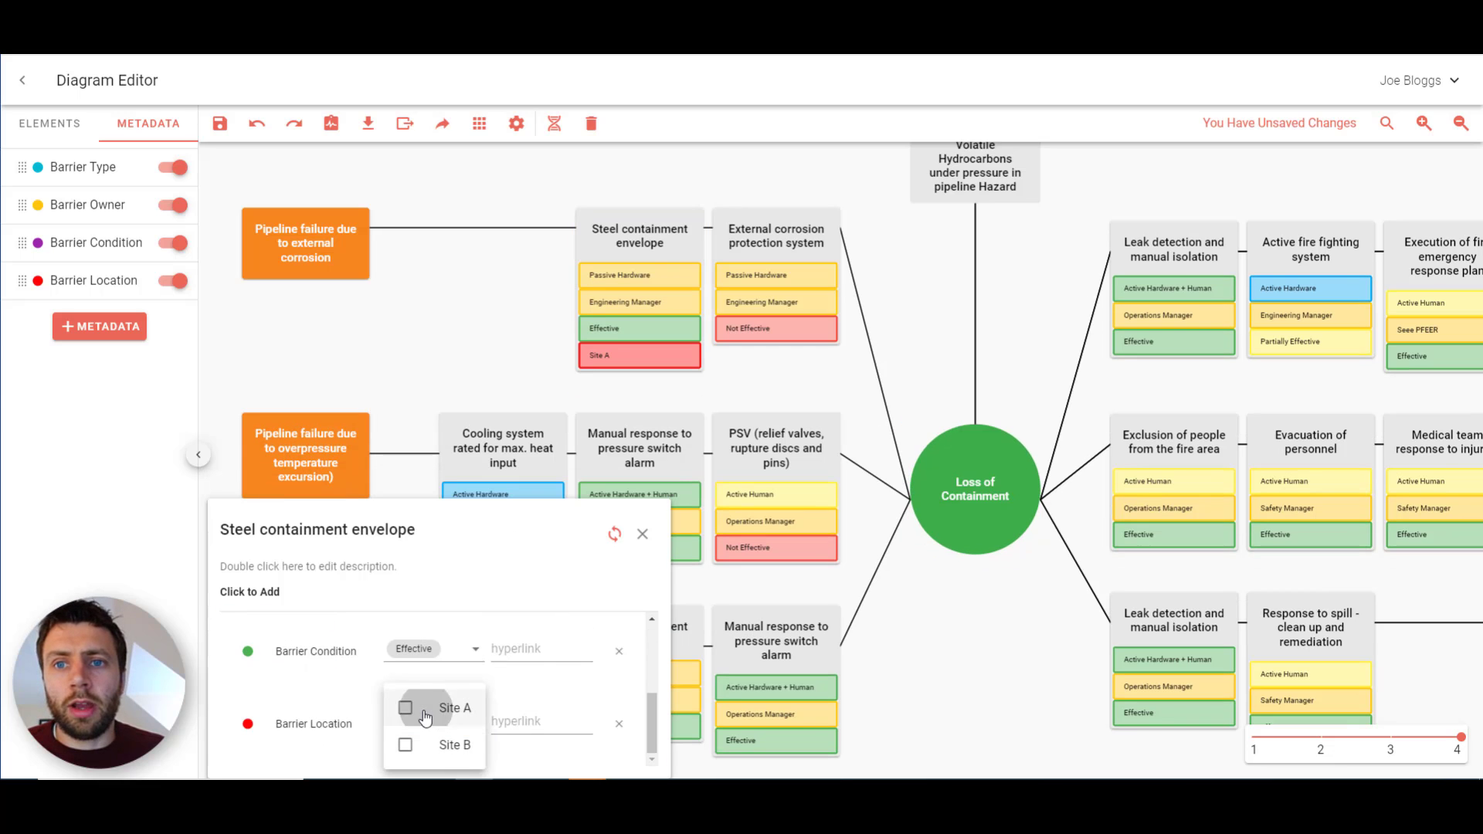
pyautogui.click(601, 548)
pyautogui.click(642, 534)
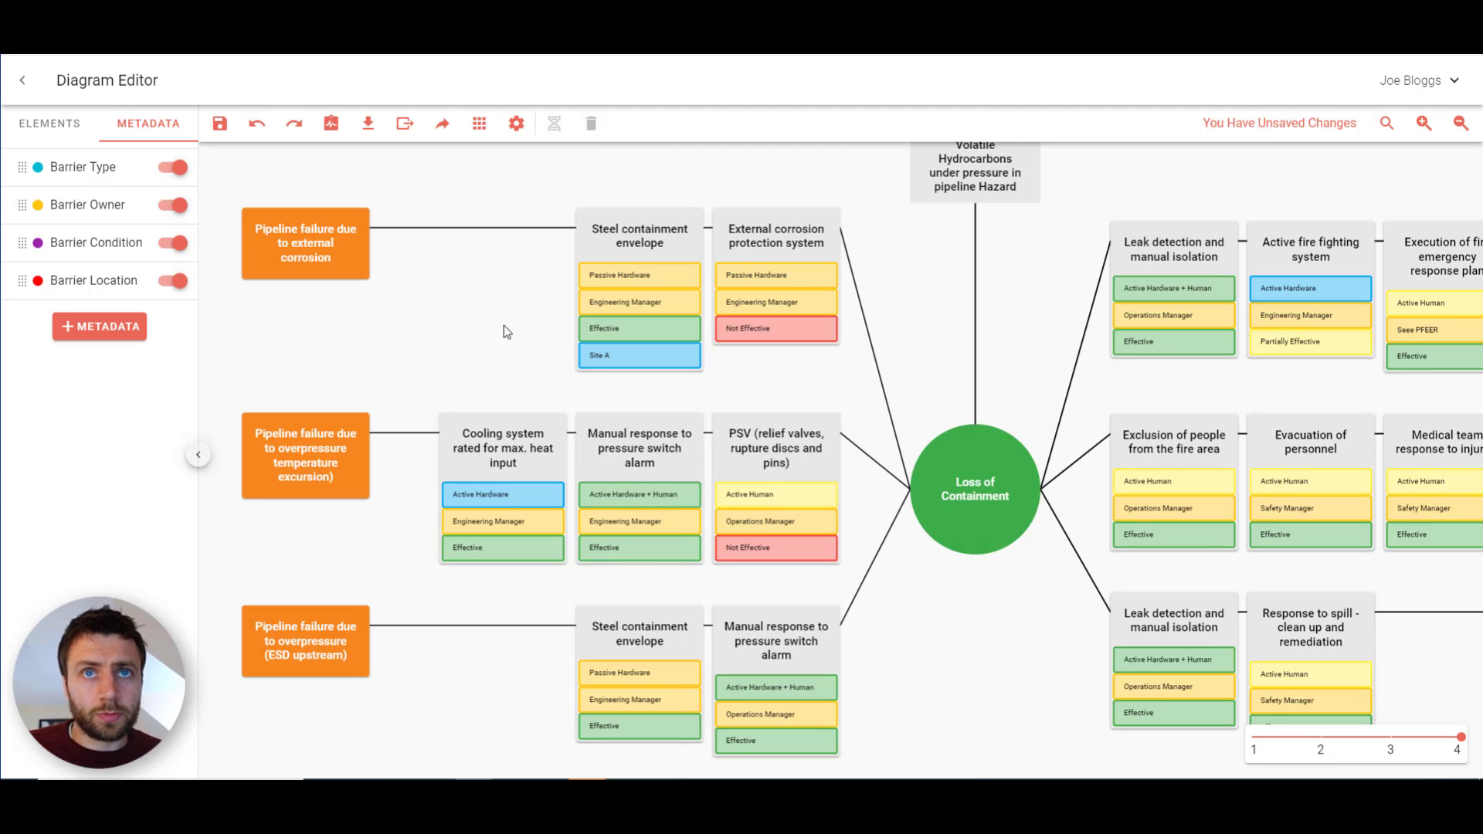
# Switch off the Barrier Location, Owner, Type and Condition toggles so barriers show only names
pyautogui.click(64, 123)
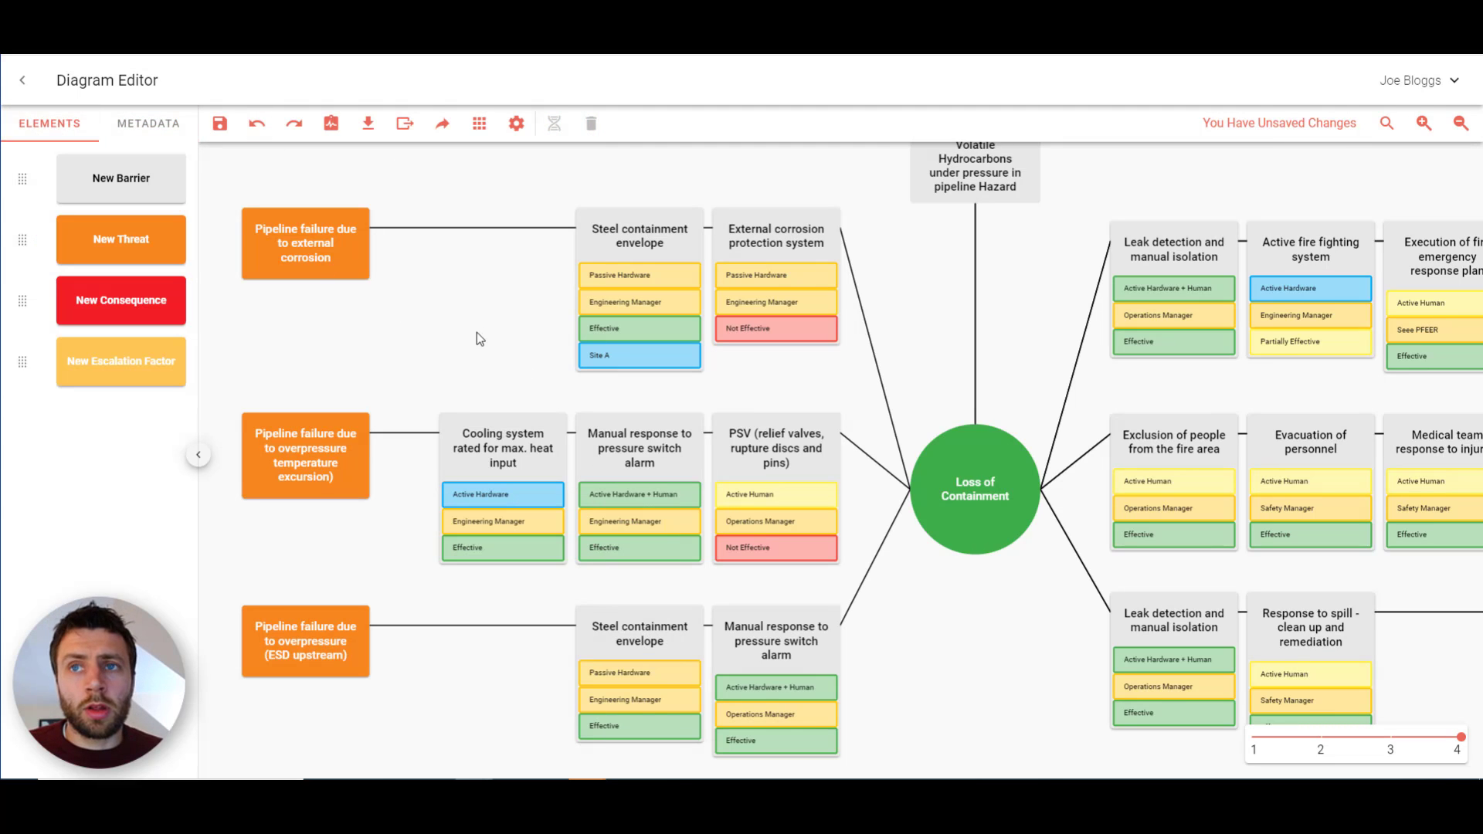
pyautogui.moveTo(475, 332); pyautogui.dragTo(492, 341)
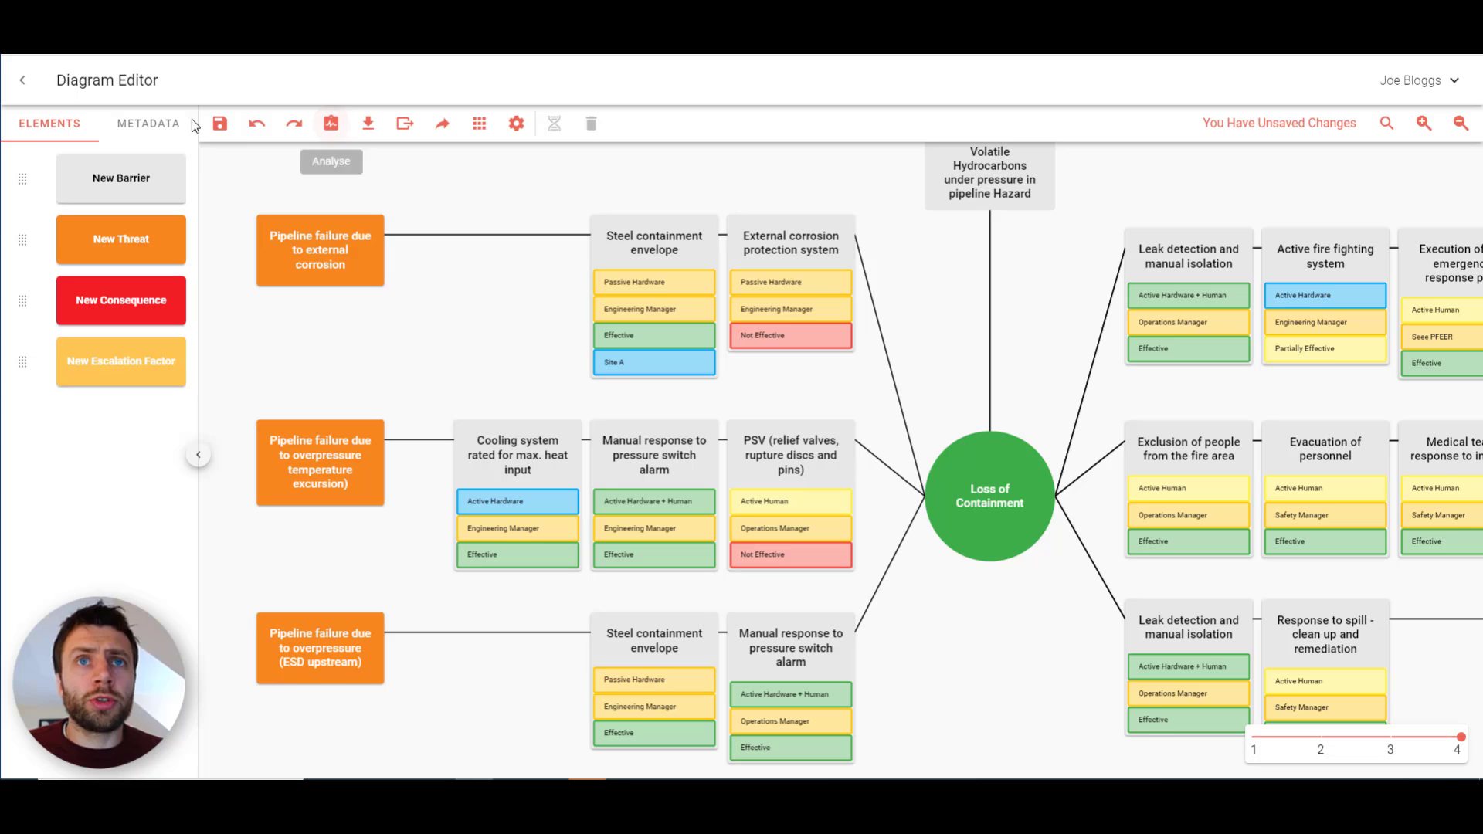
pyautogui.click(149, 124)
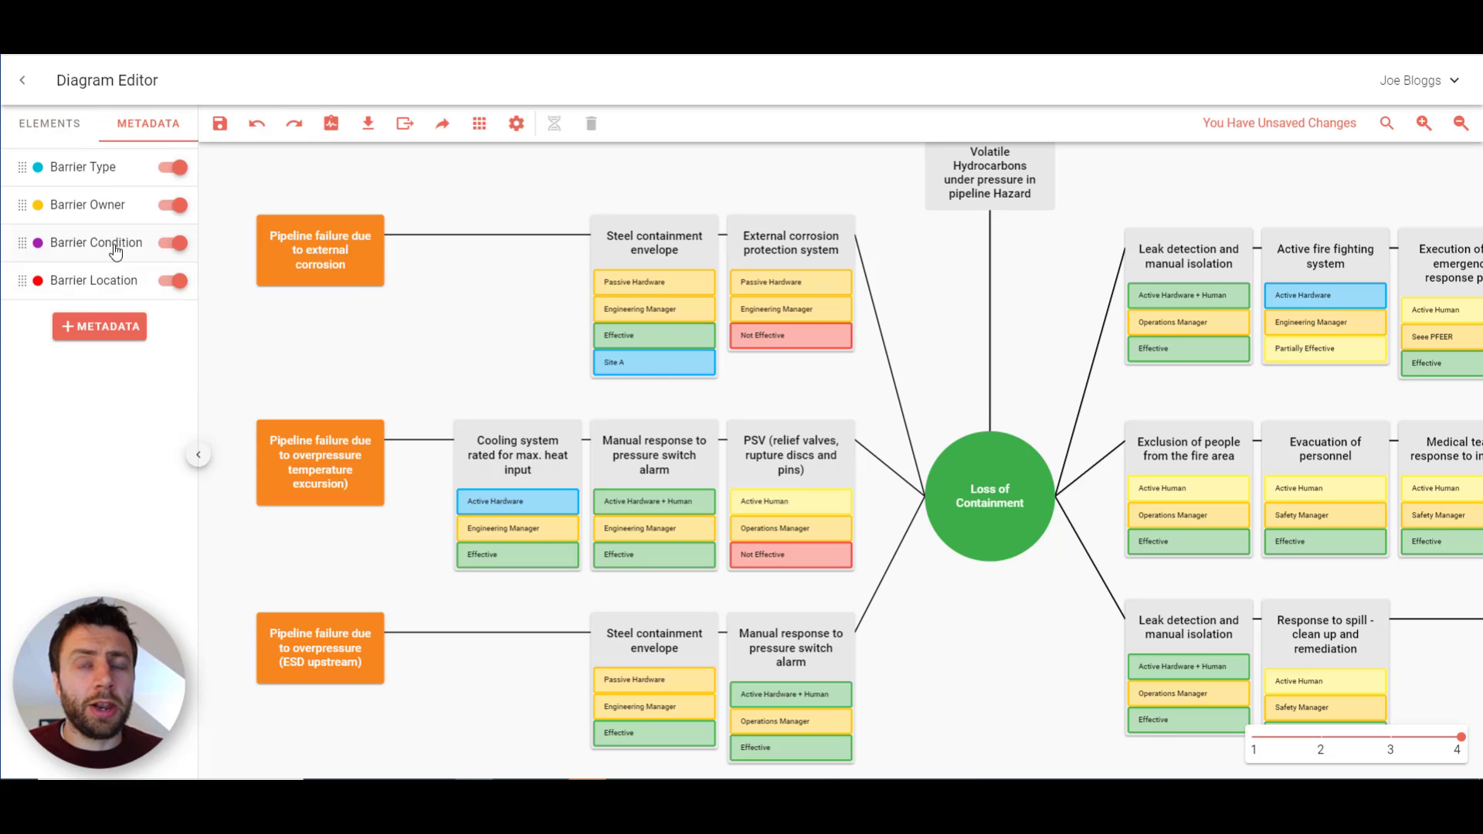
pyautogui.click(171, 281)
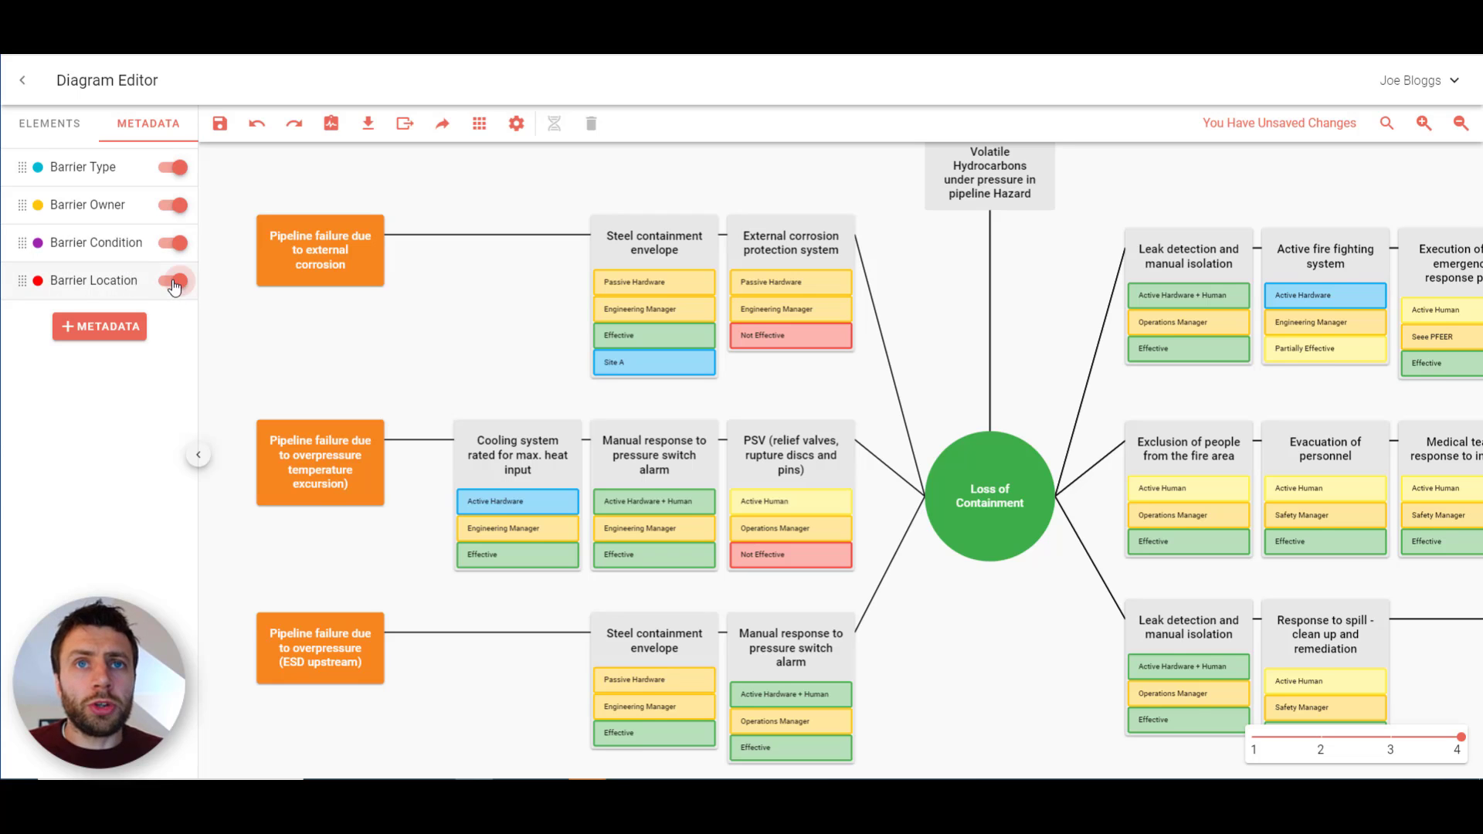
pyautogui.click(173, 205)
pyautogui.click(171, 167)
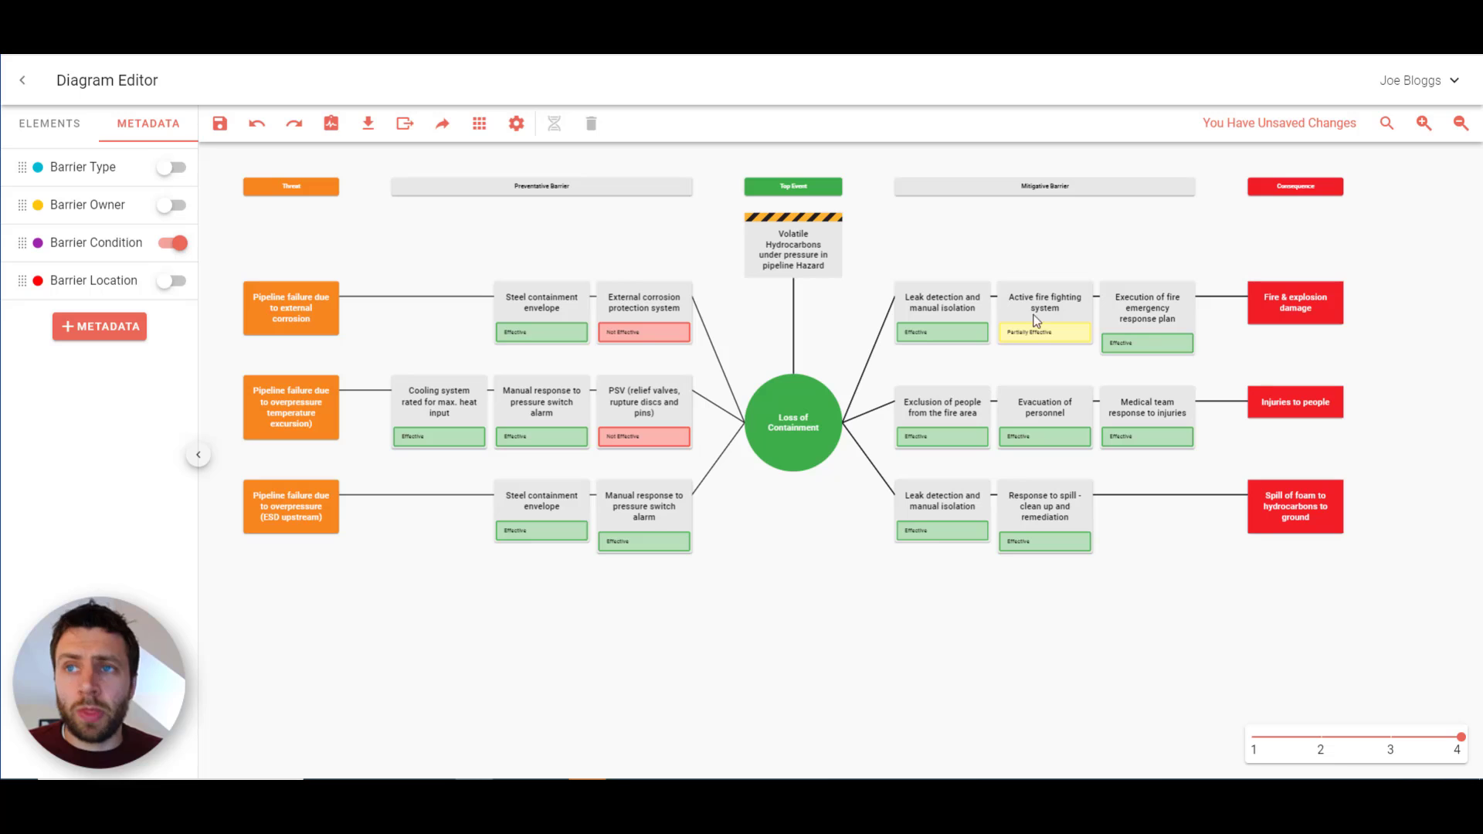
pyautogui.click(173, 243)
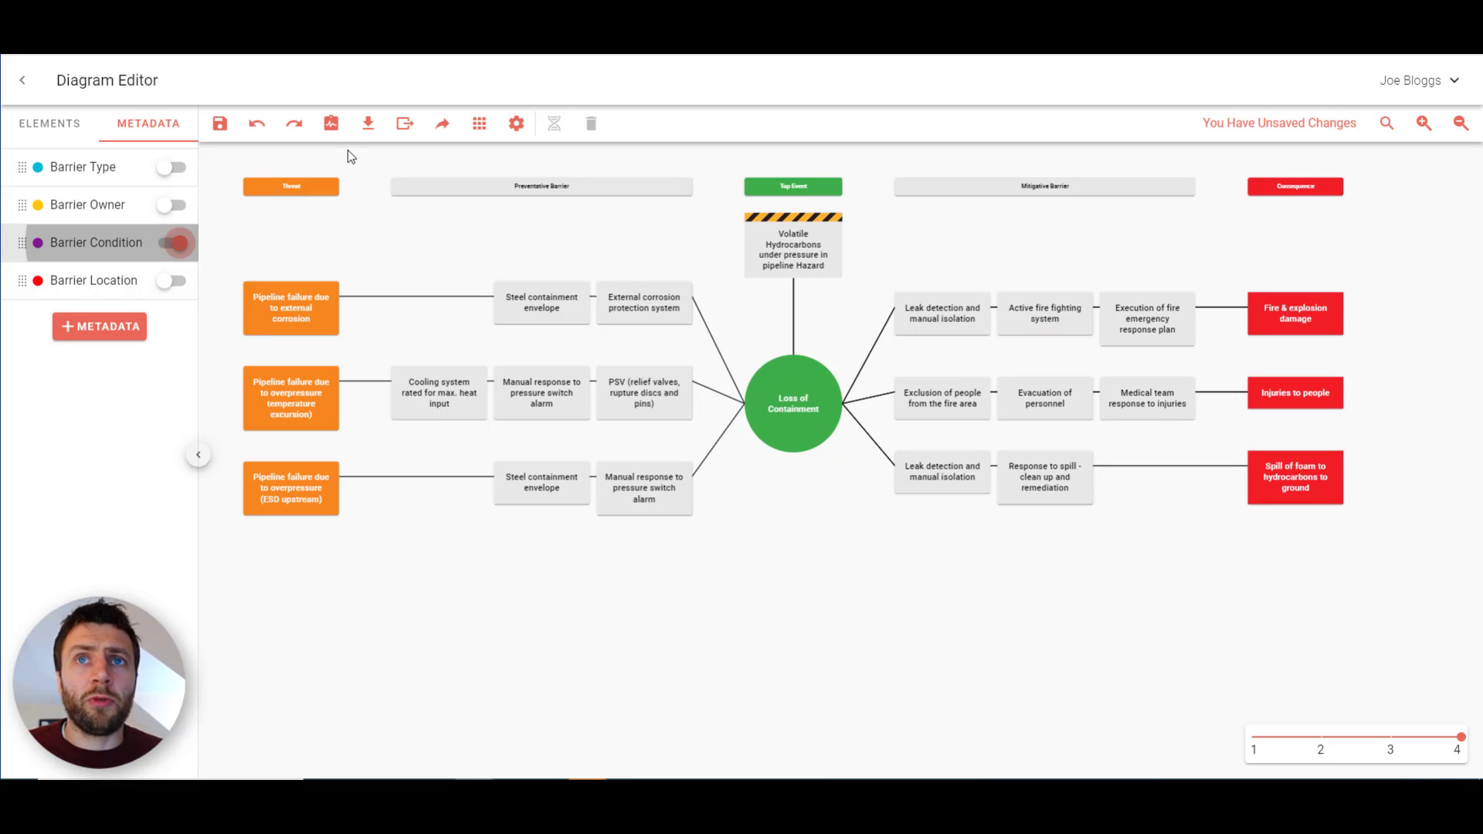
pyautogui.click(328, 127)
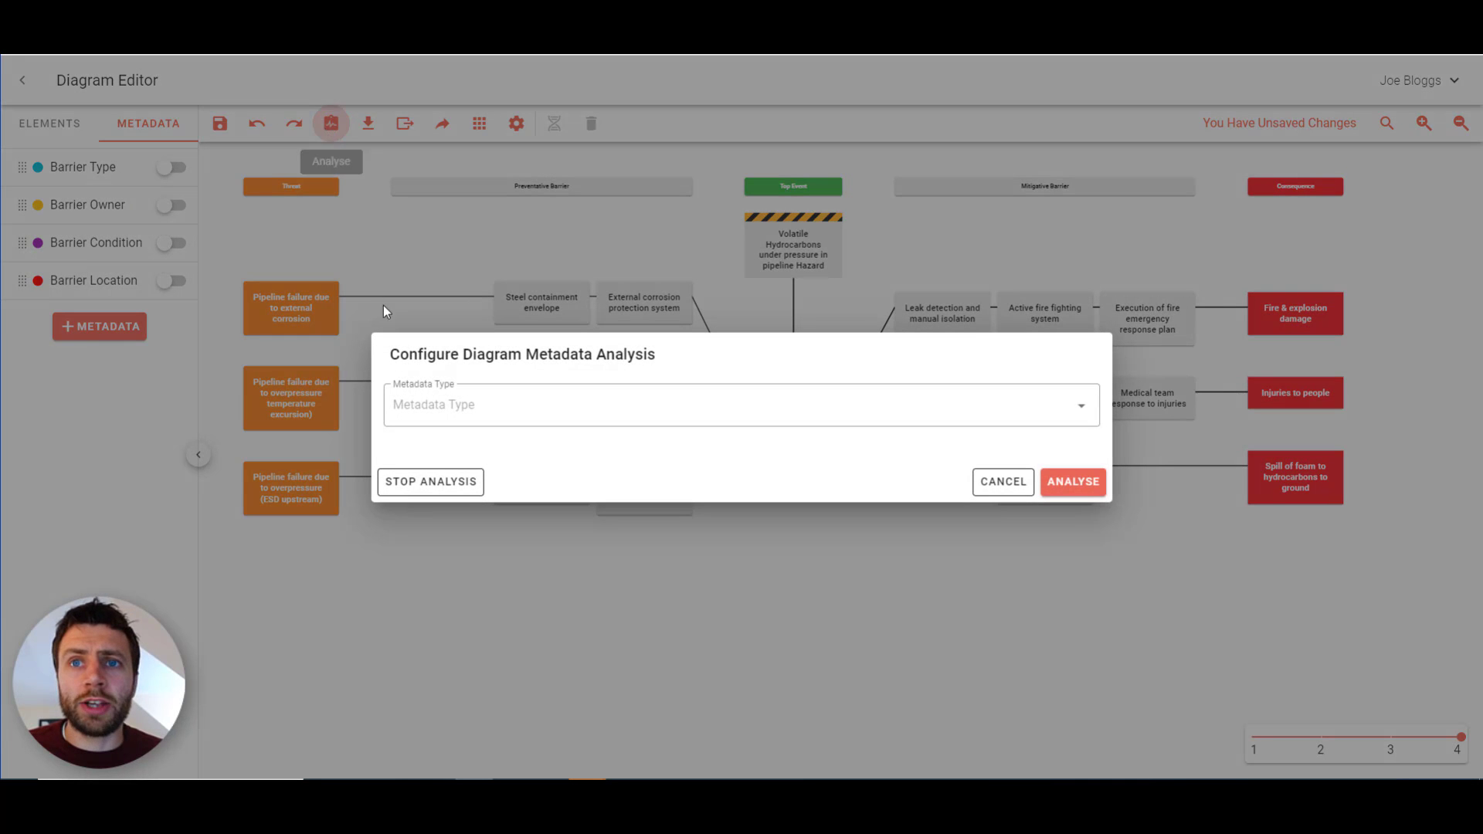
pyautogui.click(435, 412)
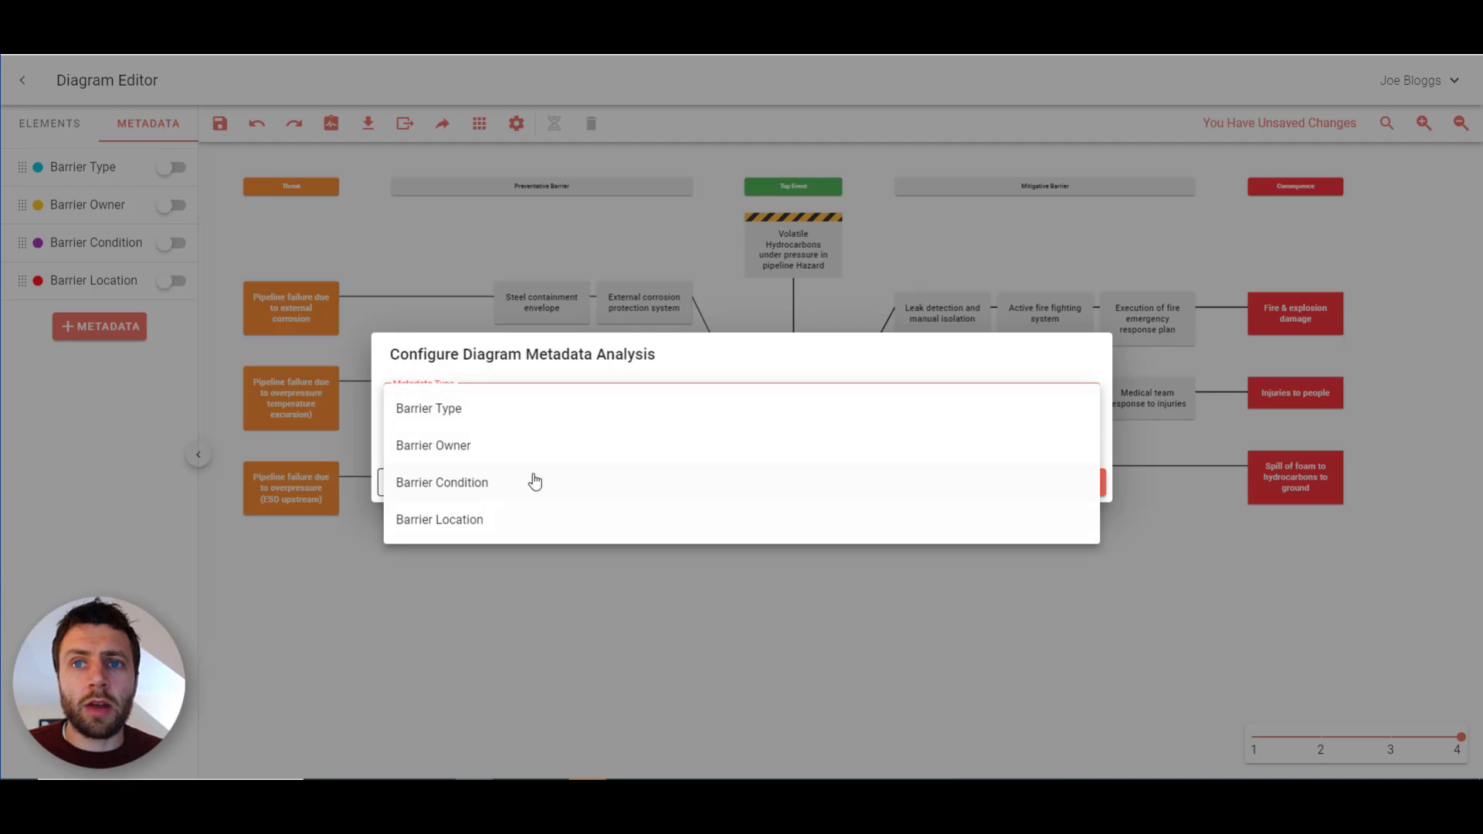
pyautogui.click(438, 486)
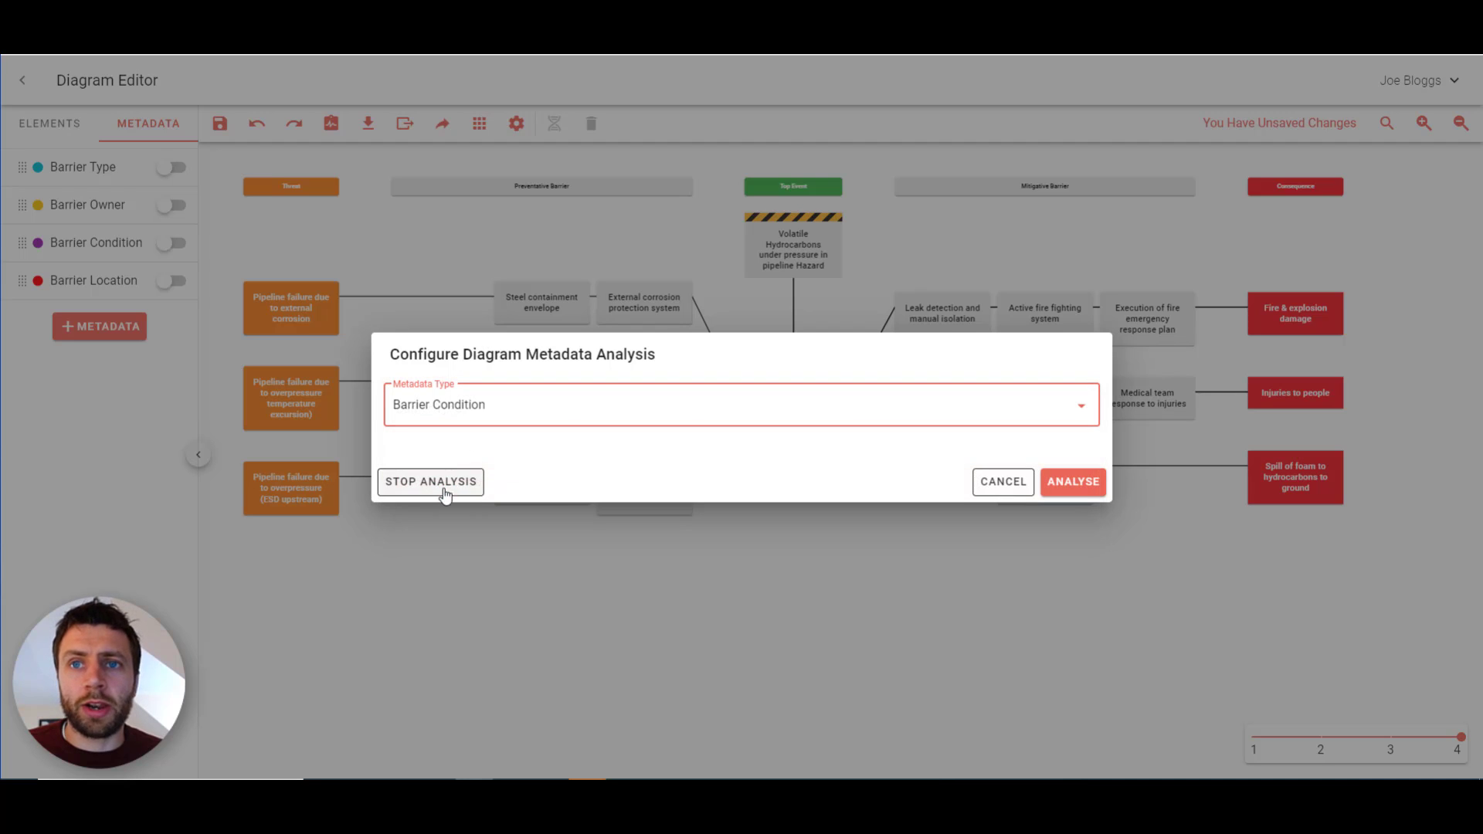
pyautogui.click(1074, 482)
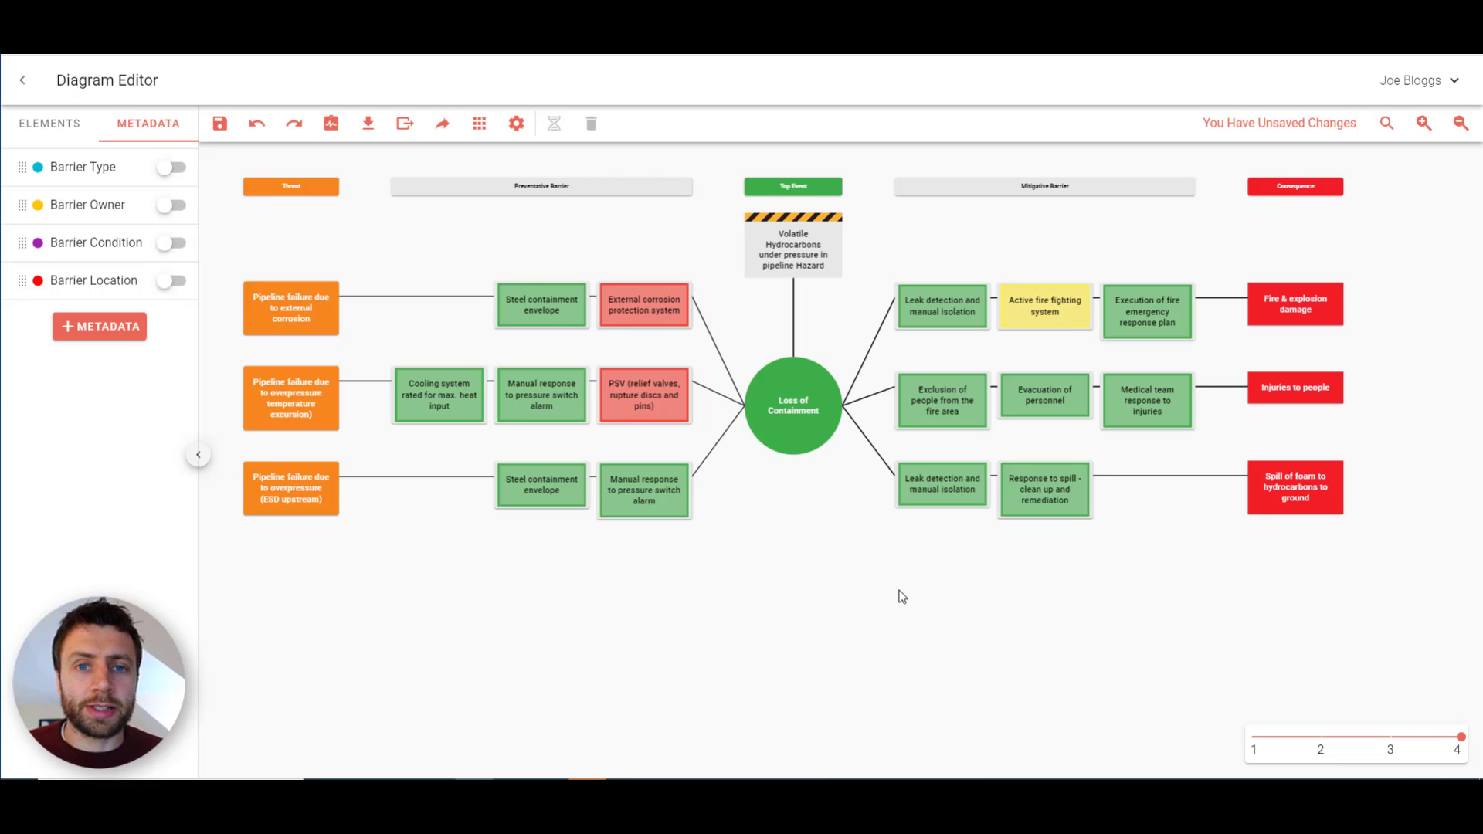
pyautogui.click(331, 124)
# Turn off condition analysis colouring, save, and re-enable the Condition, Owner and Type barrier tags
pyautogui.click(461, 477)
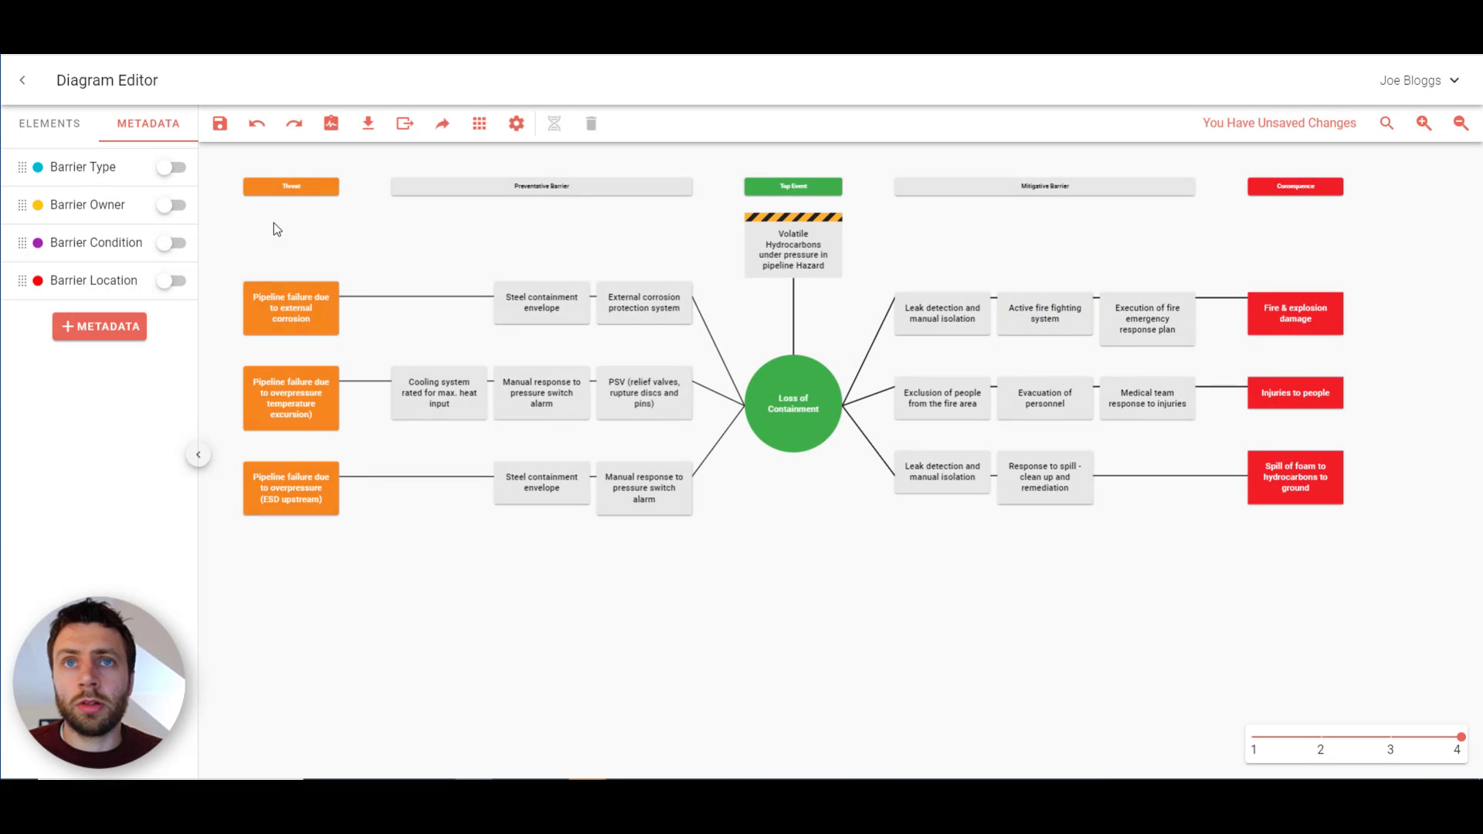
pyautogui.click(219, 123)
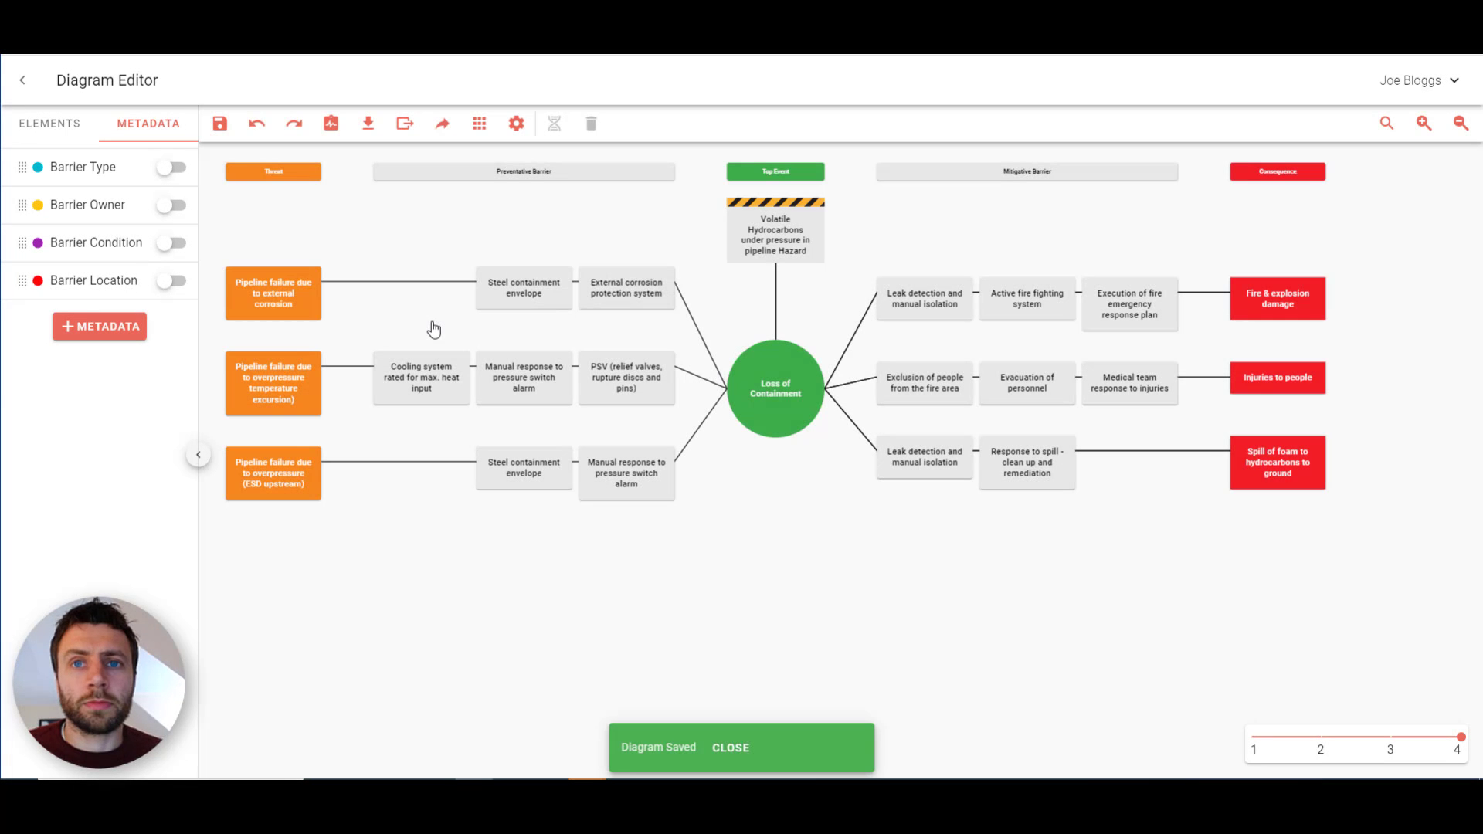
pyautogui.click(172, 242)
pyautogui.click(172, 205)
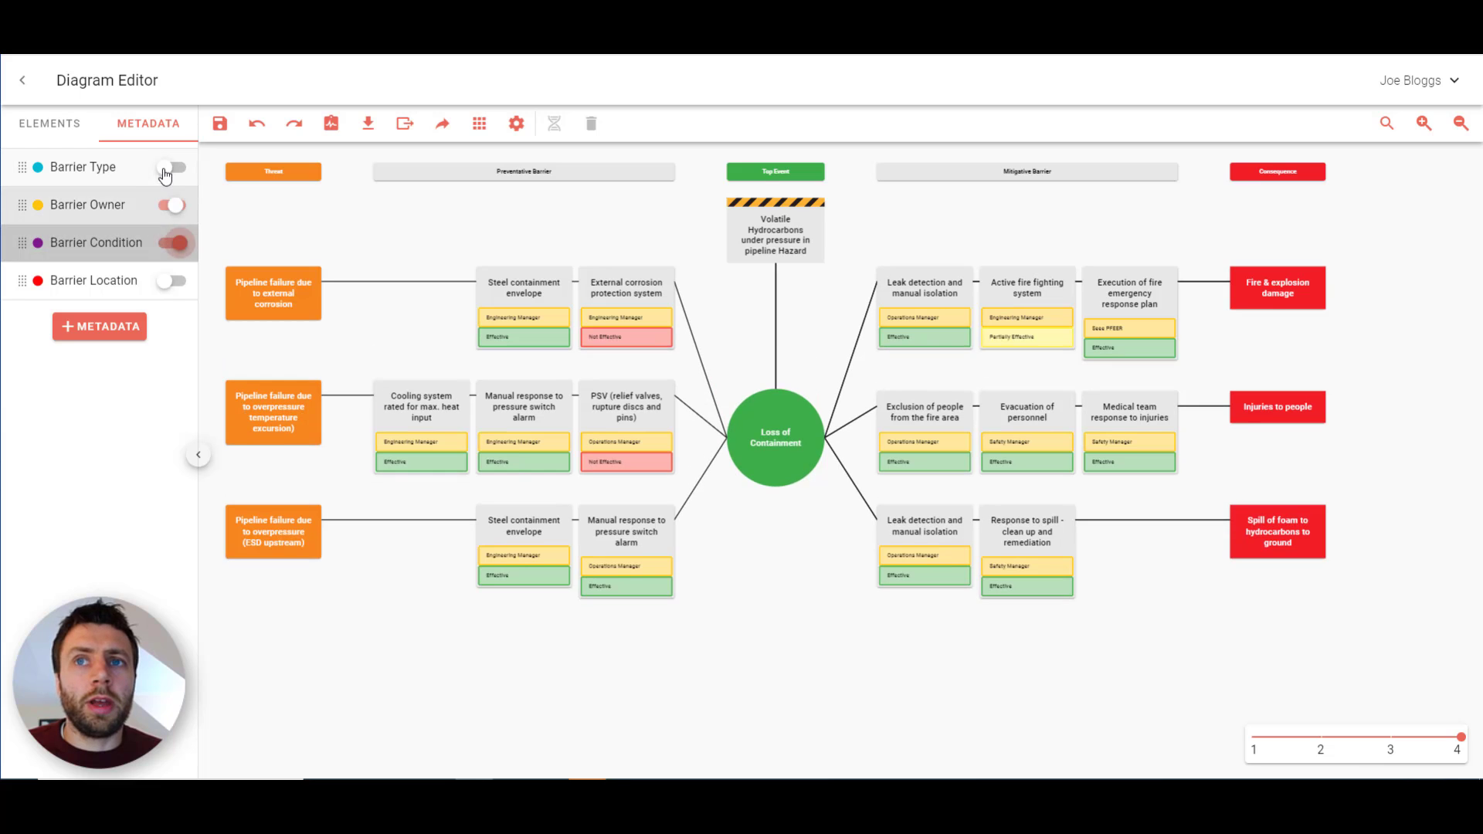
pyautogui.click(220, 123)
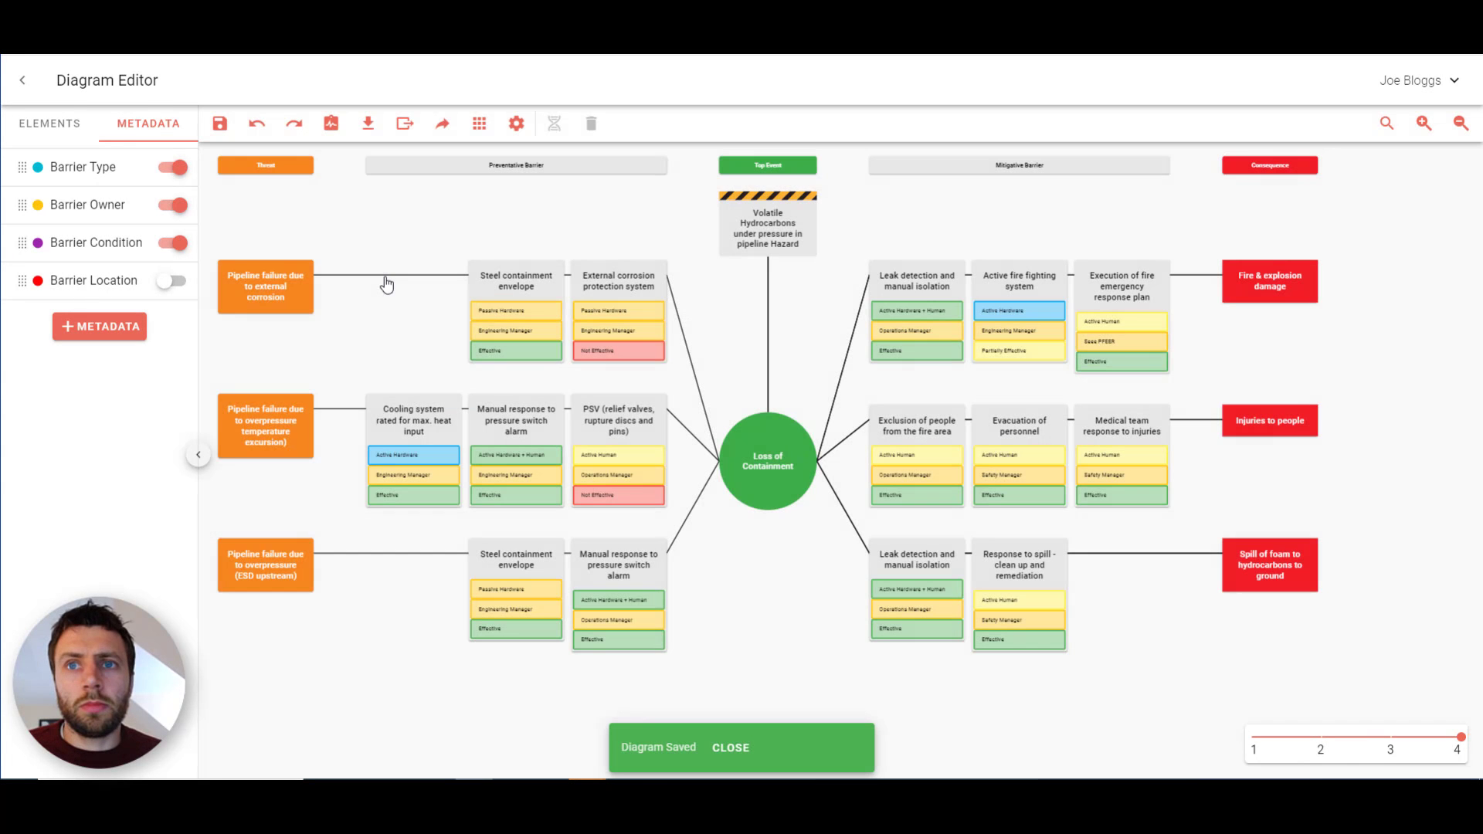
# Download the diagram as a PNG, open it, then copy the Export/Share link
pyautogui.click(368, 126)
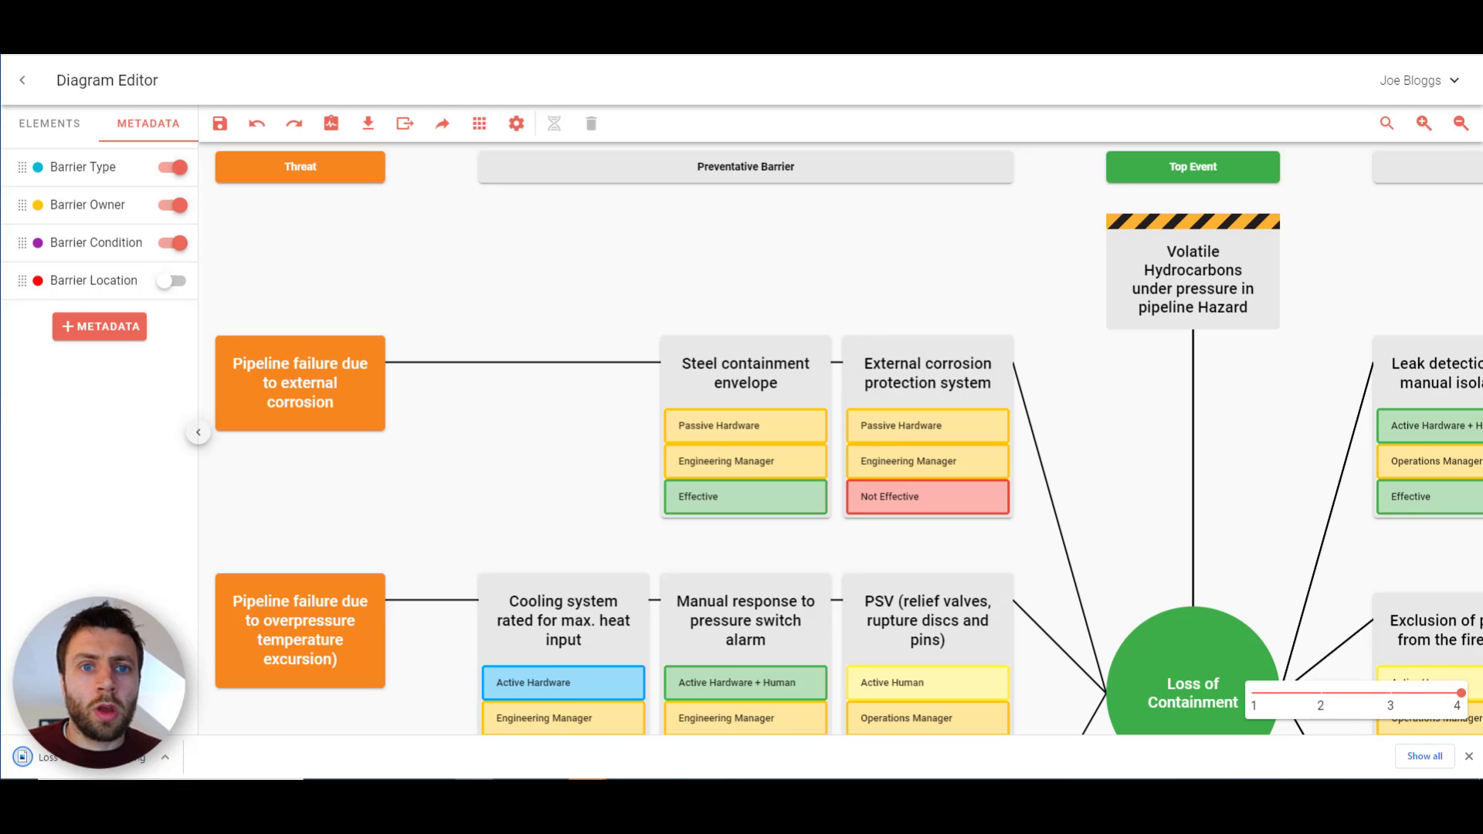
pyautogui.click(63, 761)
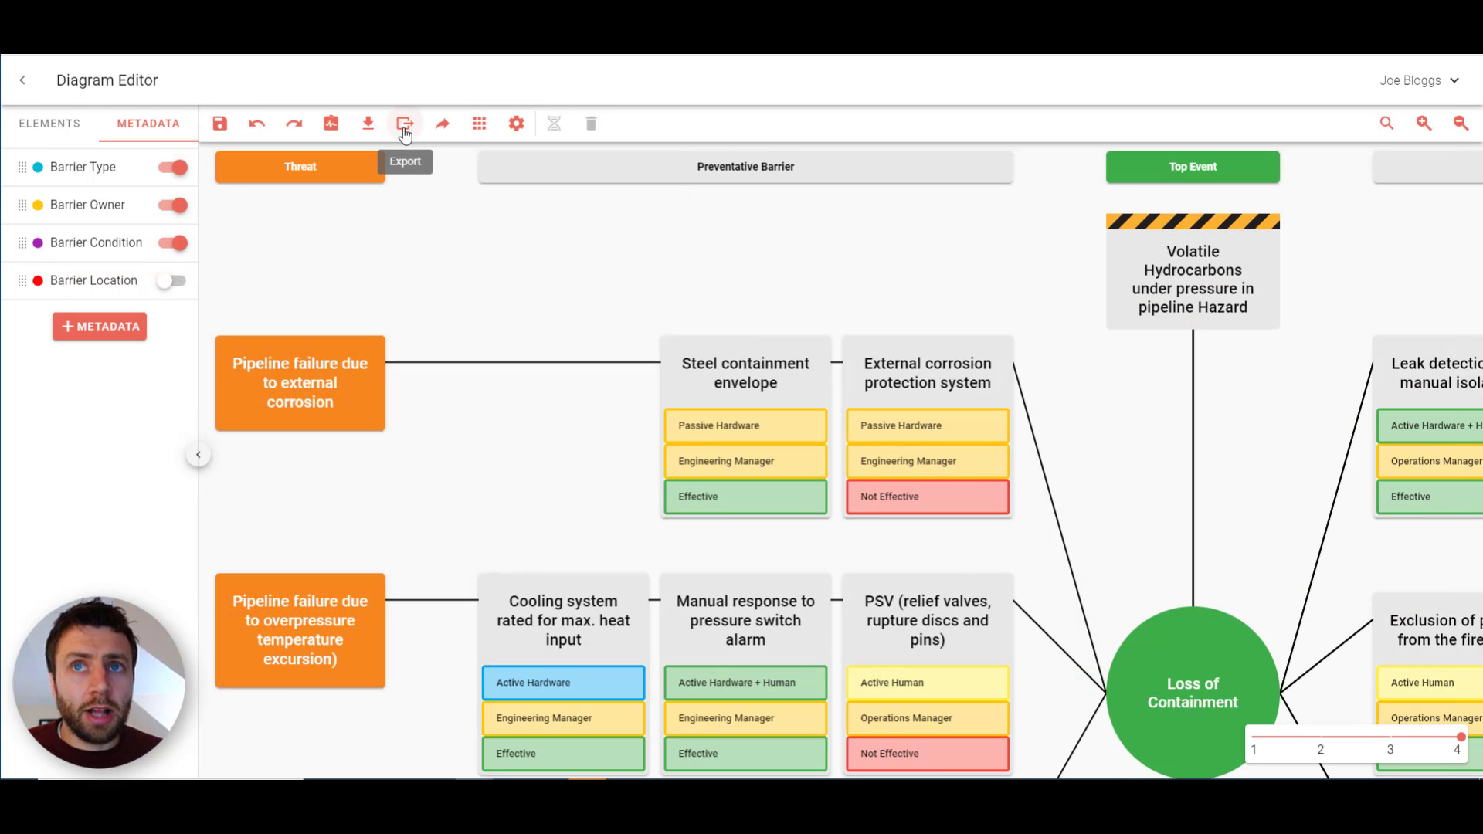
pyautogui.click(444, 125)
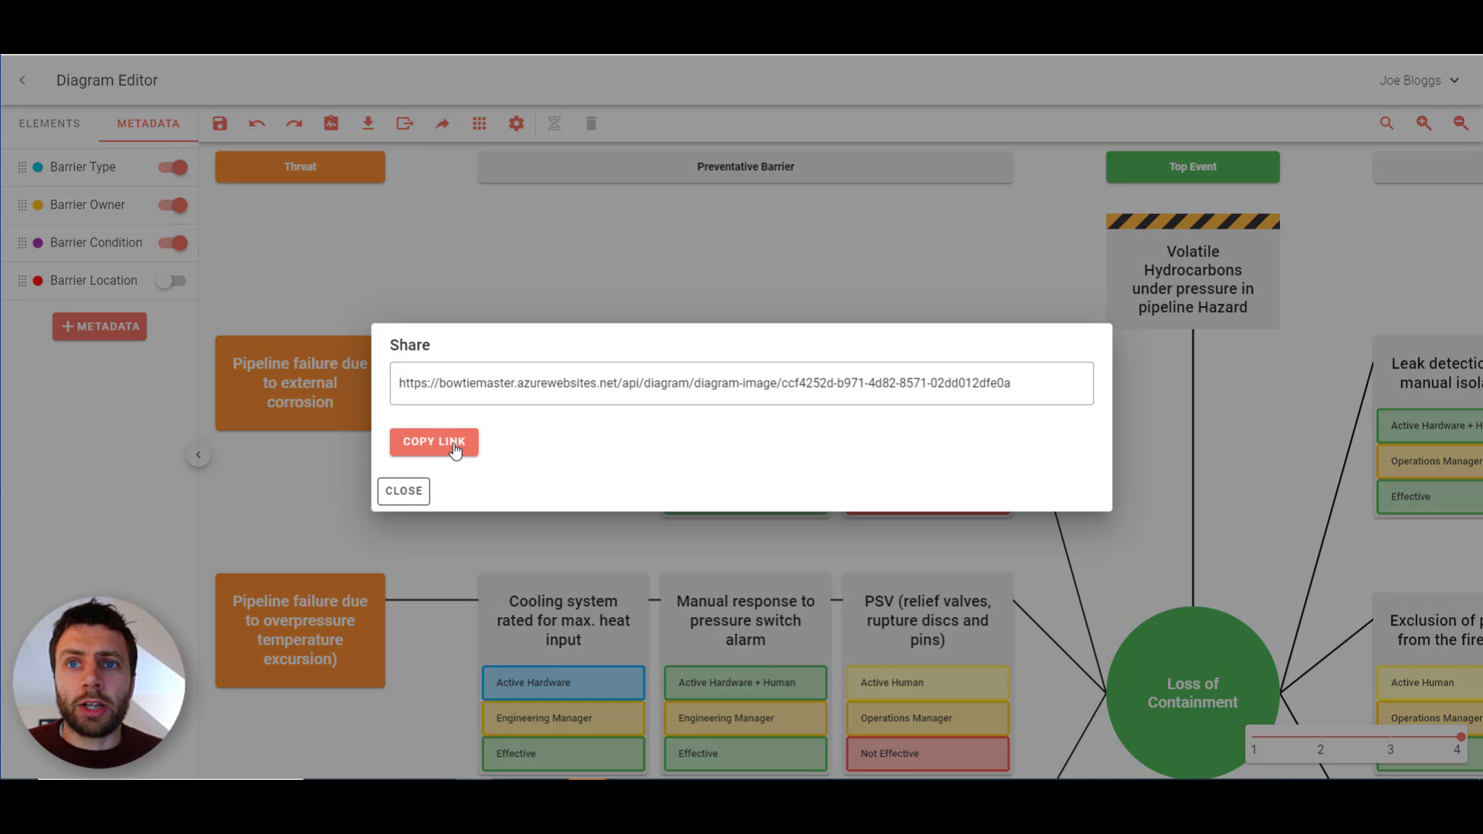
pyautogui.click(456, 448)
pyautogui.click(417, 491)
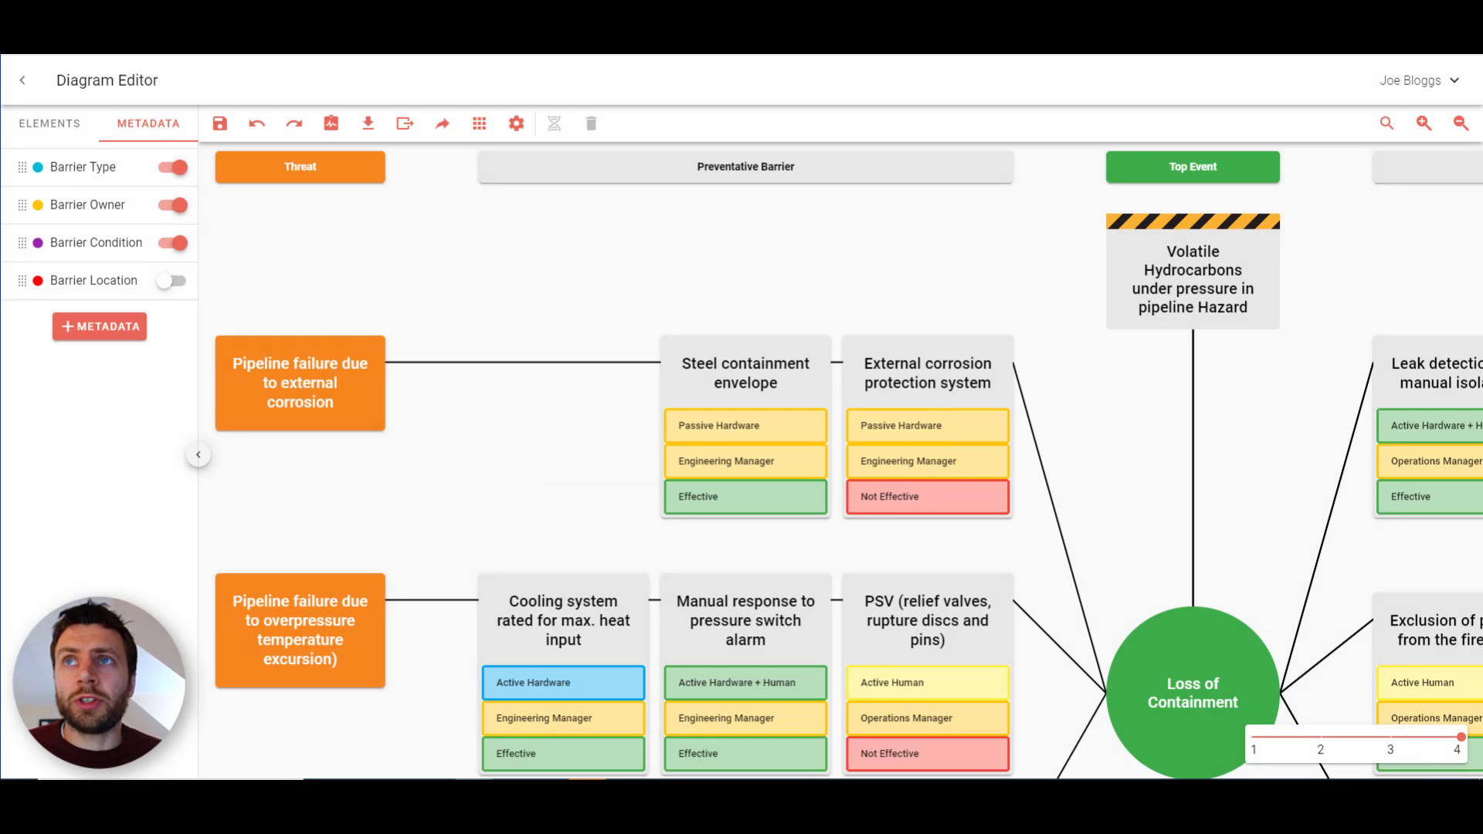
# Load the copied diagram-image share link in a new Chrome tab
pyautogui.hotkey('ctrl', 't')
pyautogui.hotkey('ctrl', 'v')
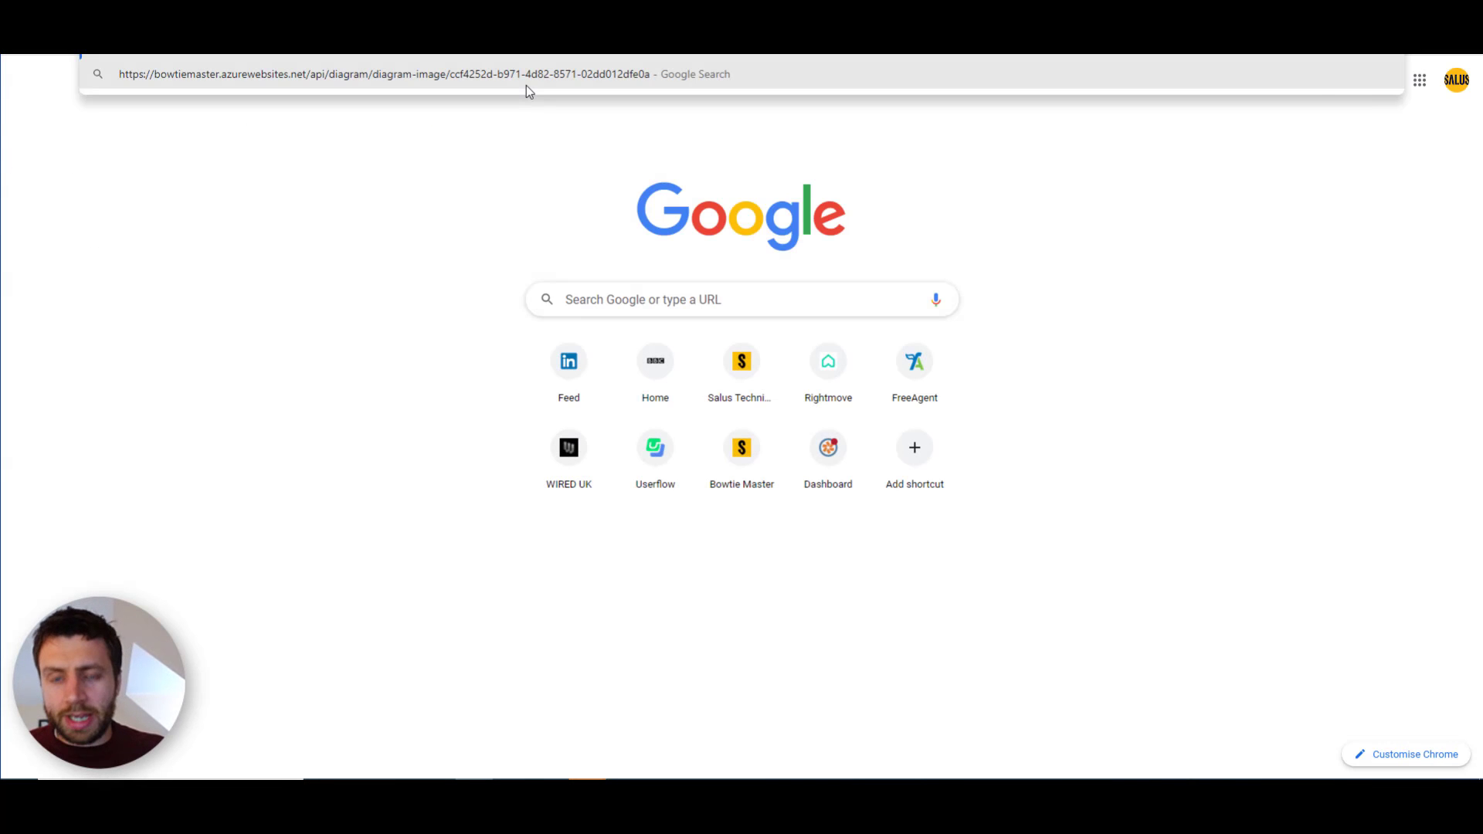
pyautogui.press('Return')
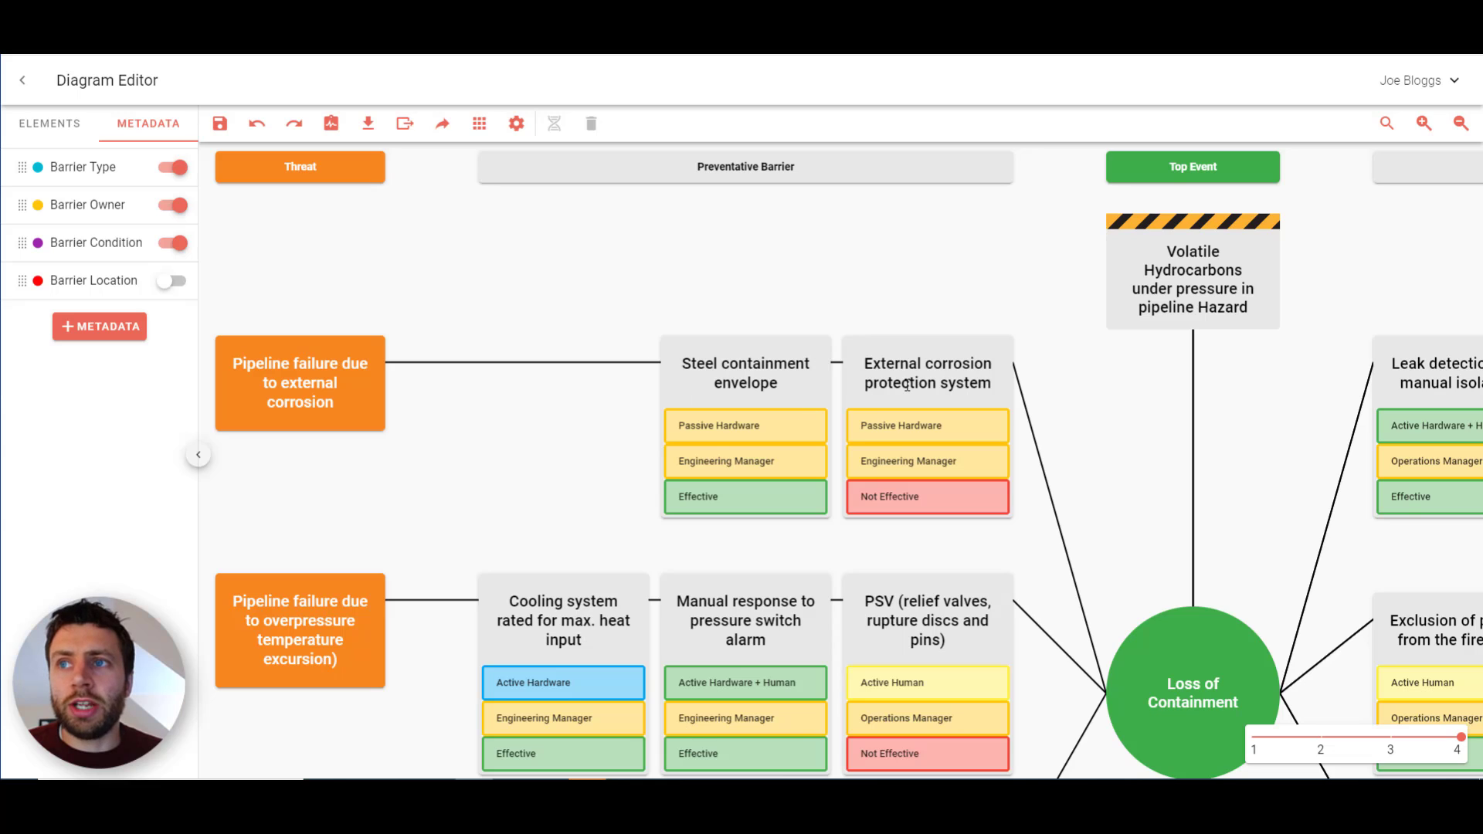
# Change the upper Steel containment envelope's Barrier Condition from Effective to Not Effective, then save
pyautogui.click(763, 370)
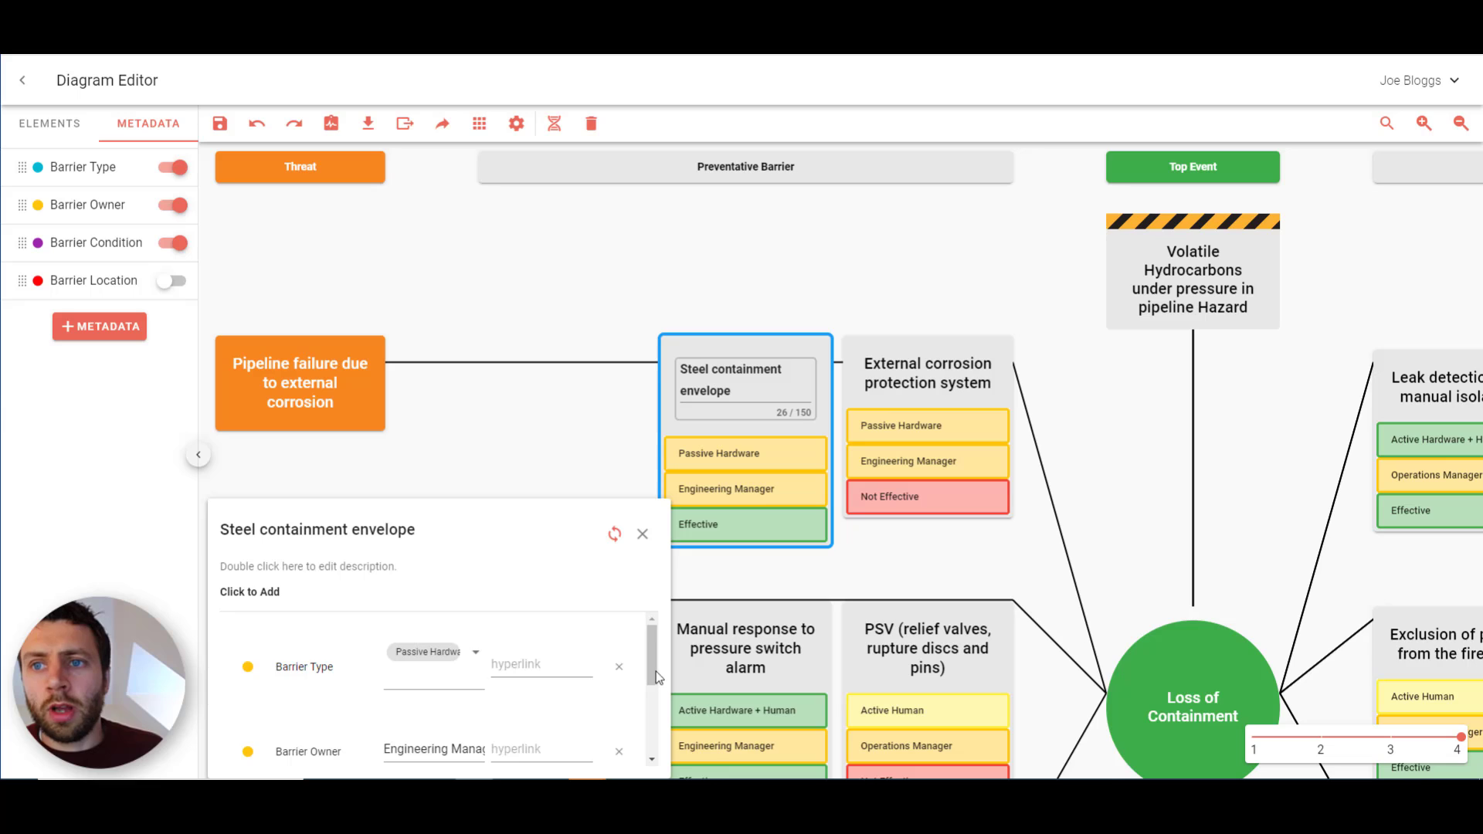
pyautogui.scroll(-3, 655, 756)
pyautogui.scroll(-1, 655, 757)
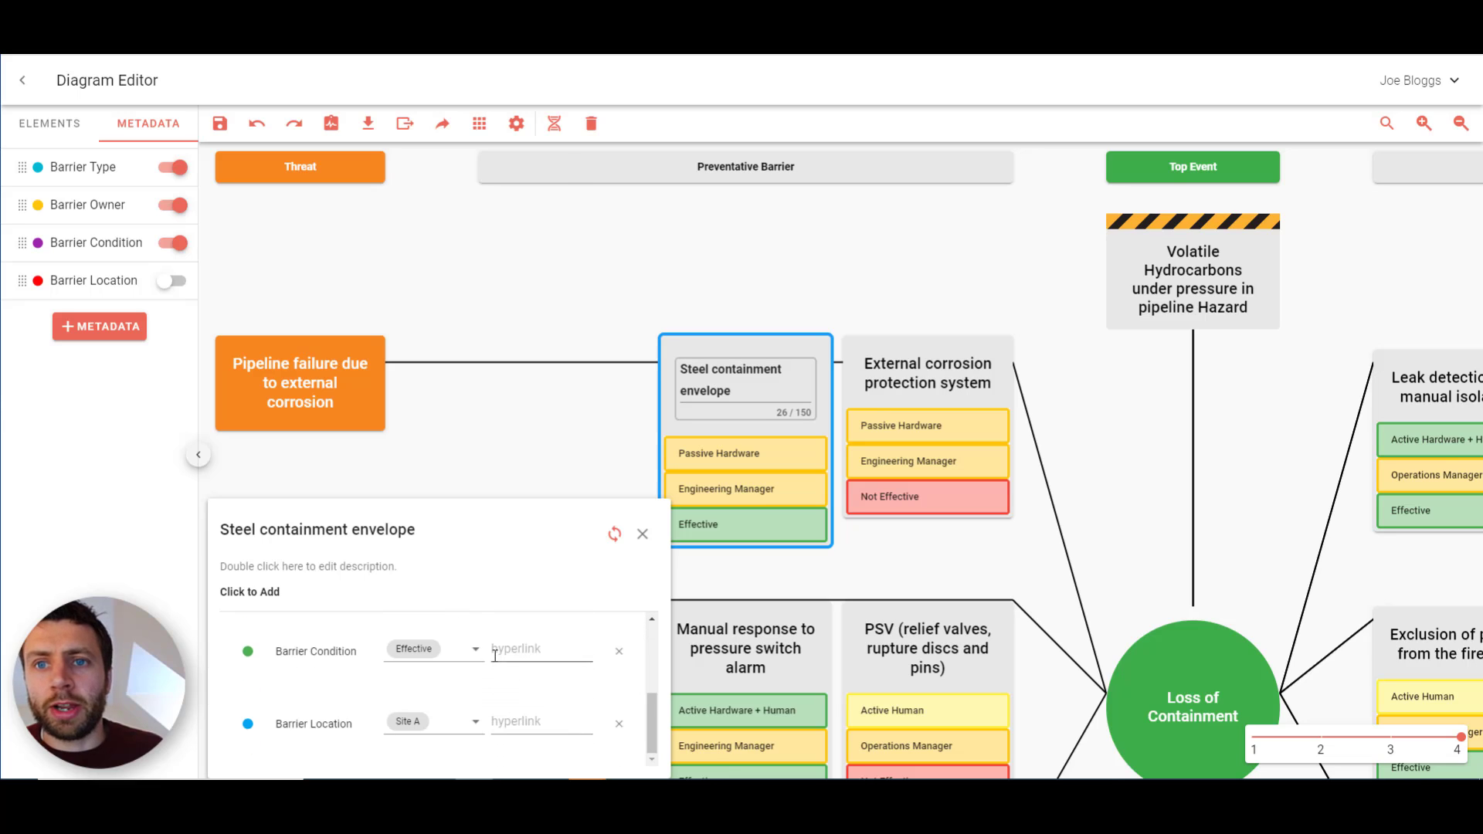
pyautogui.click(457, 655)
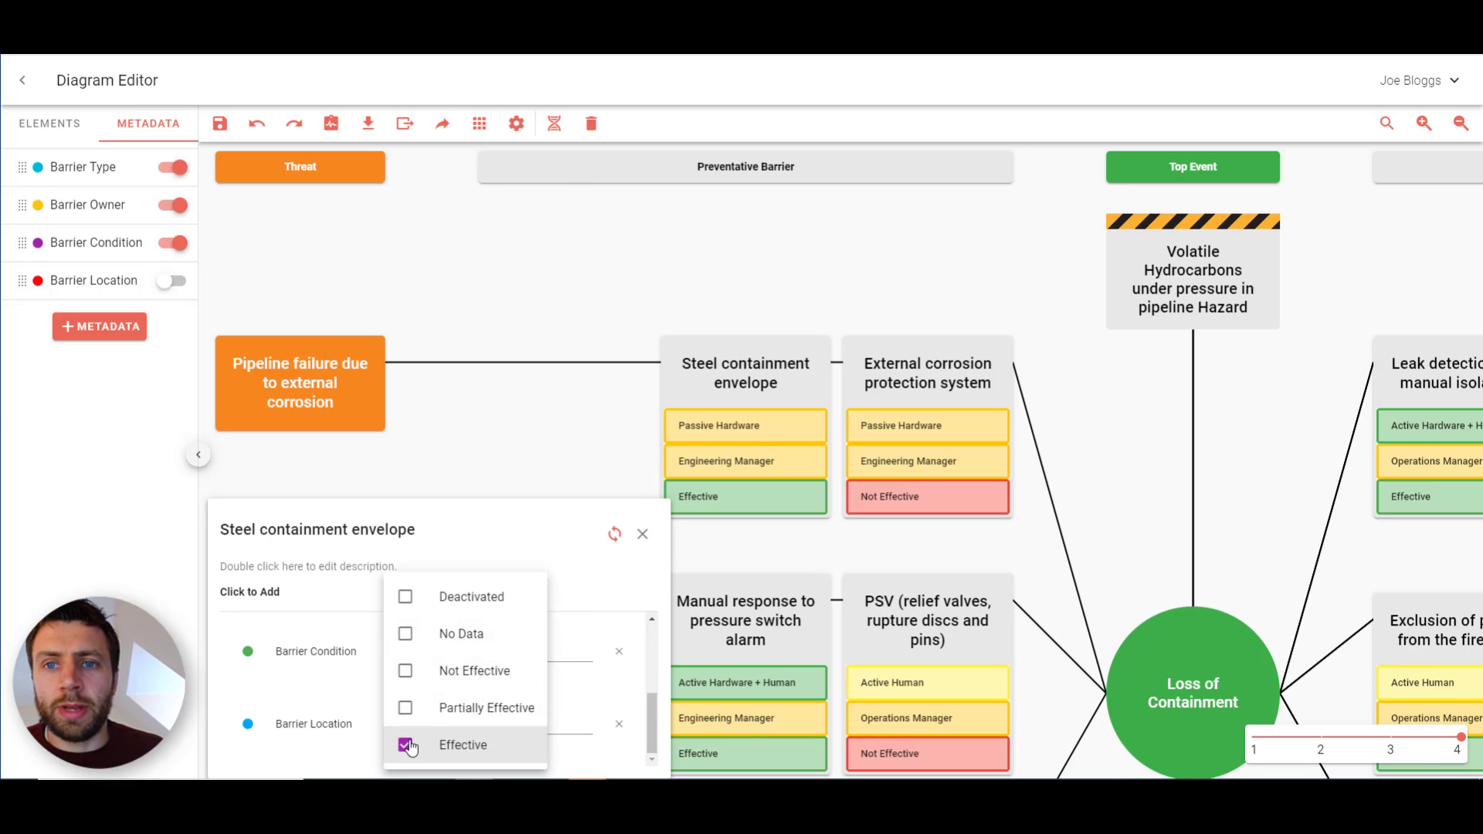
pyautogui.click(405, 745)
pyautogui.click(405, 671)
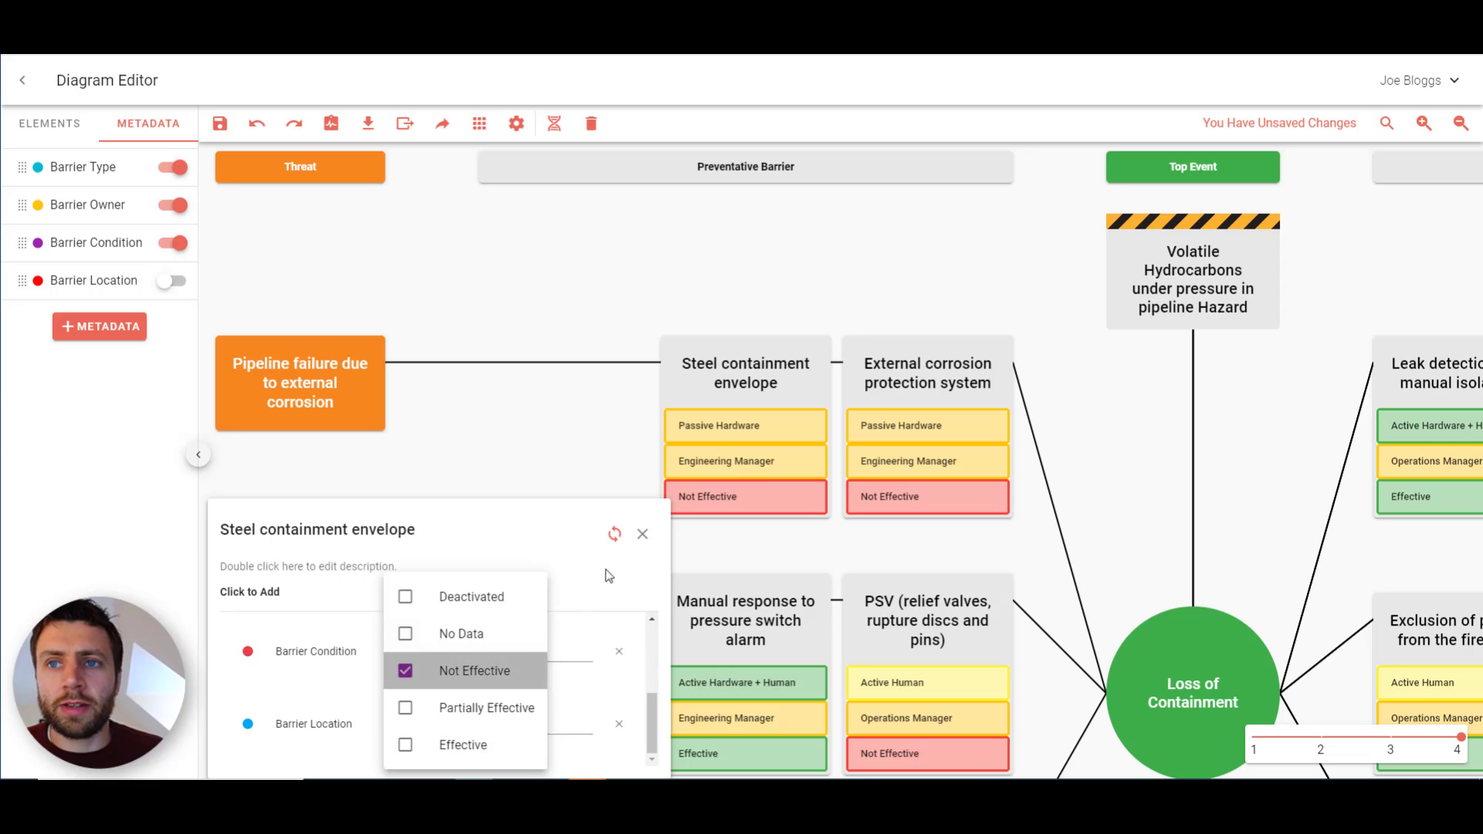
pyautogui.click(642, 534)
pyautogui.scroll(-1, 569, 368)
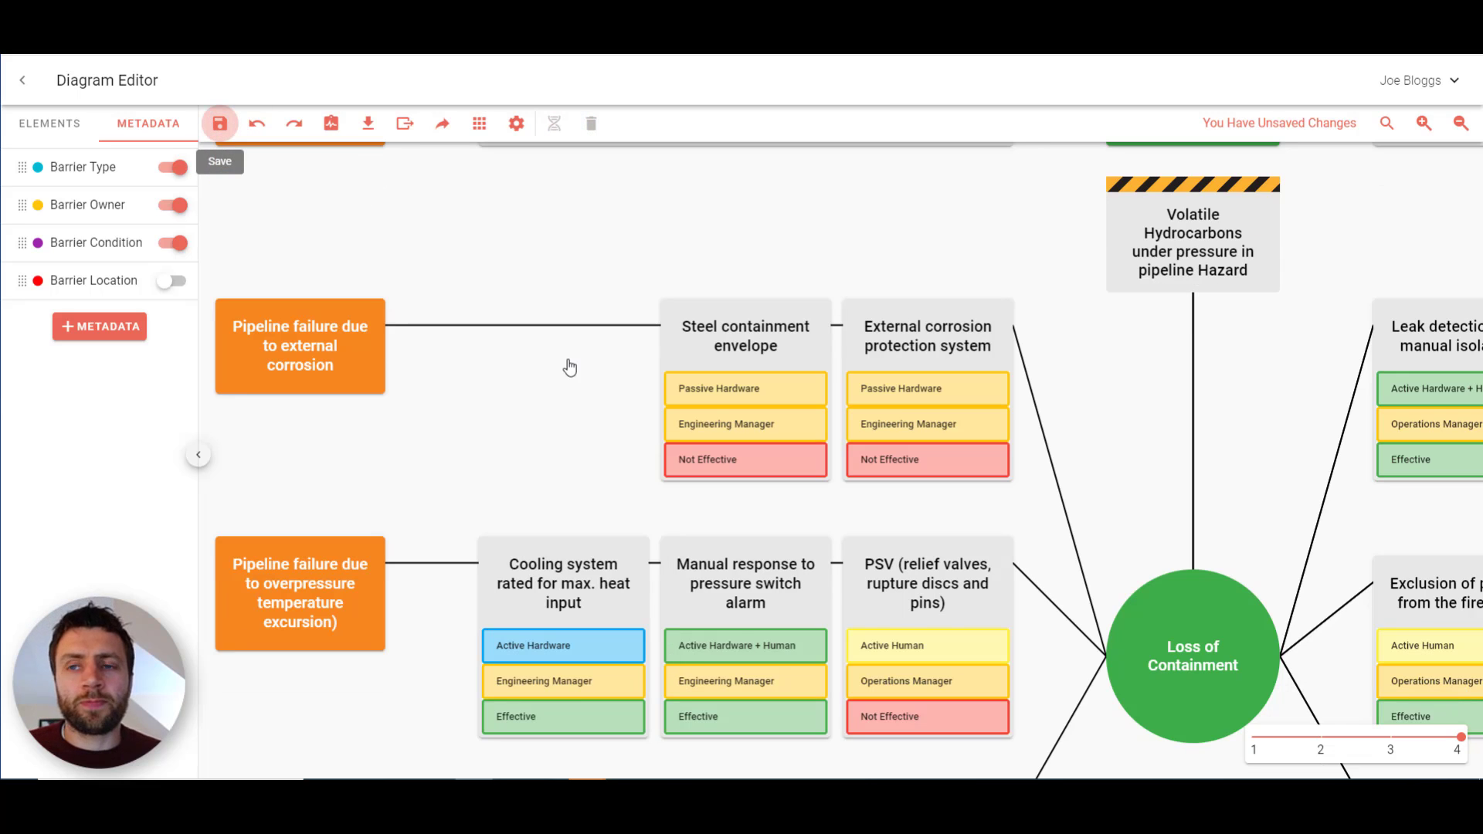
pyautogui.scroll(1, 583, 374)
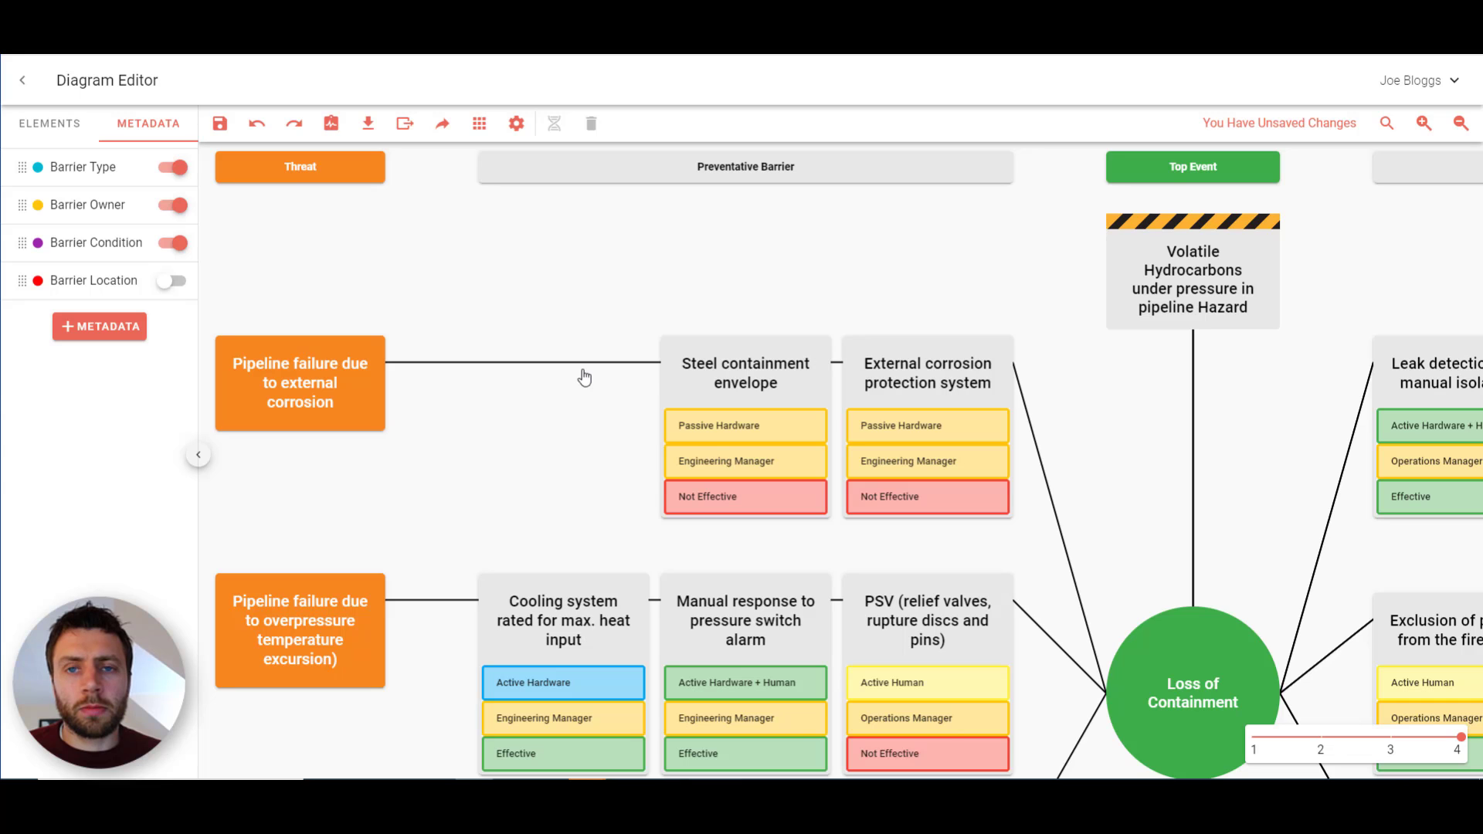
pyautogui.hotkey('ctrl', 's')
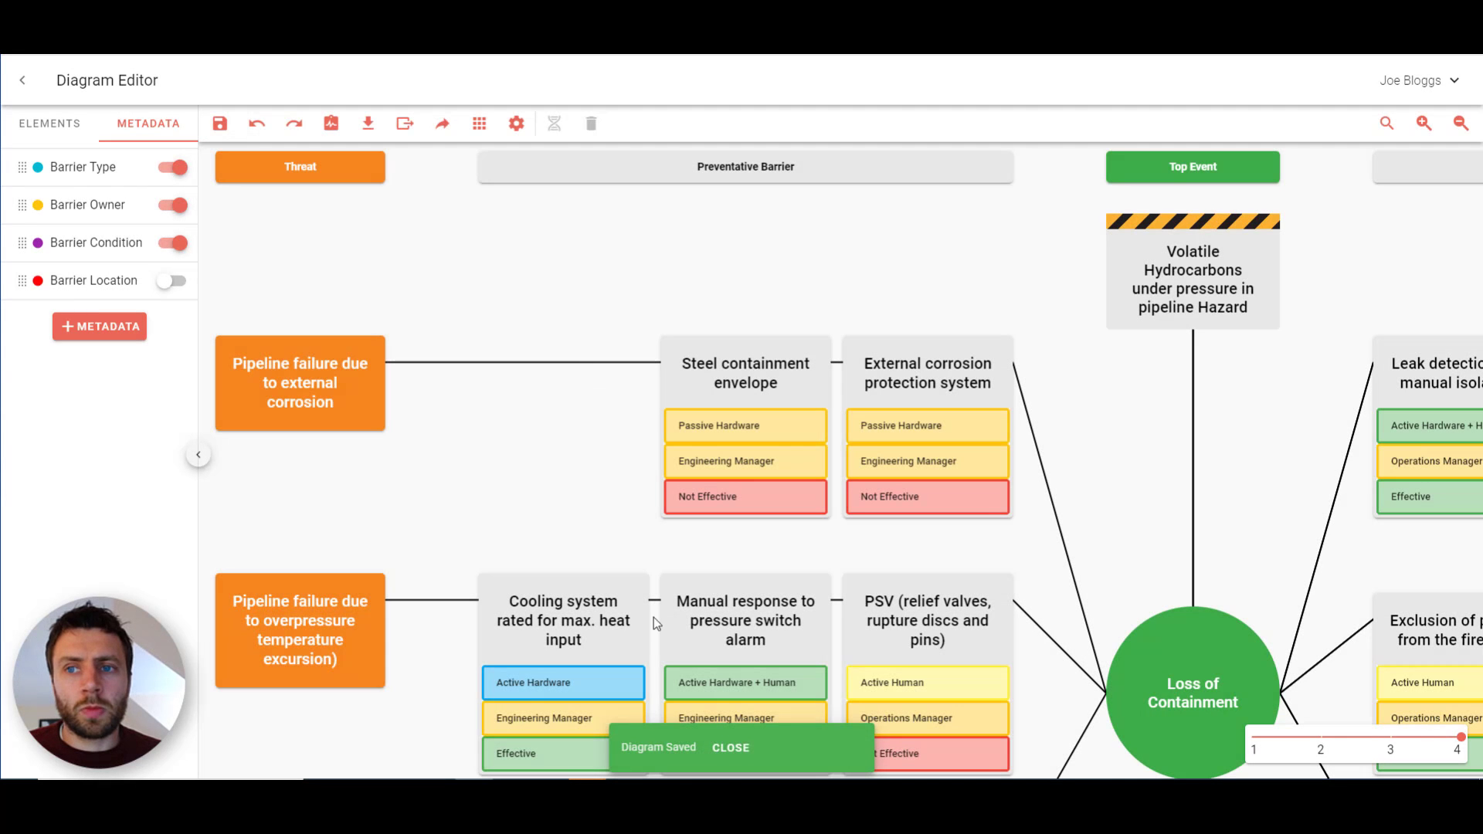
pyautogui.click(727, 749)
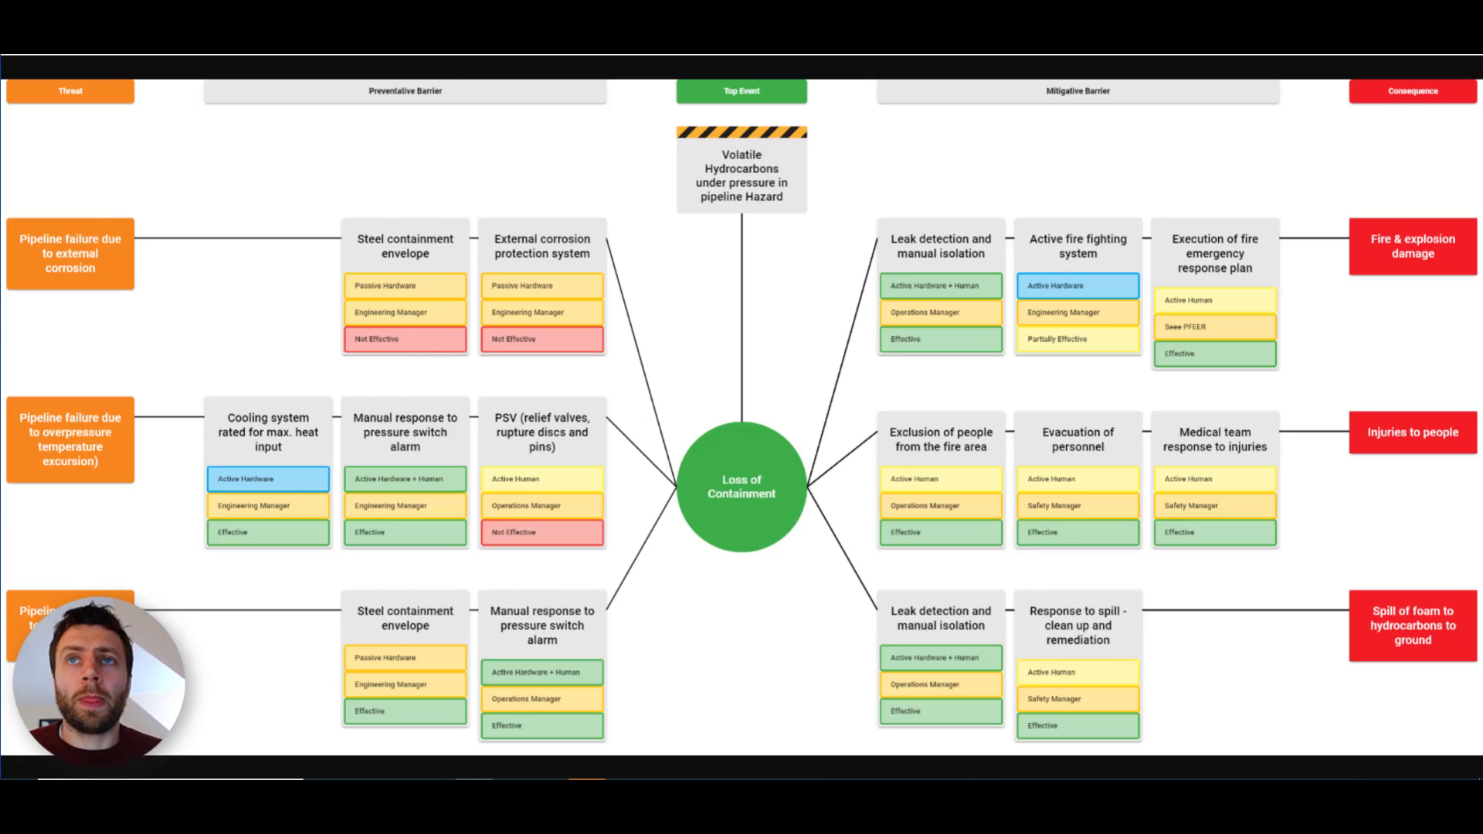
pyautogui.press('Escape')
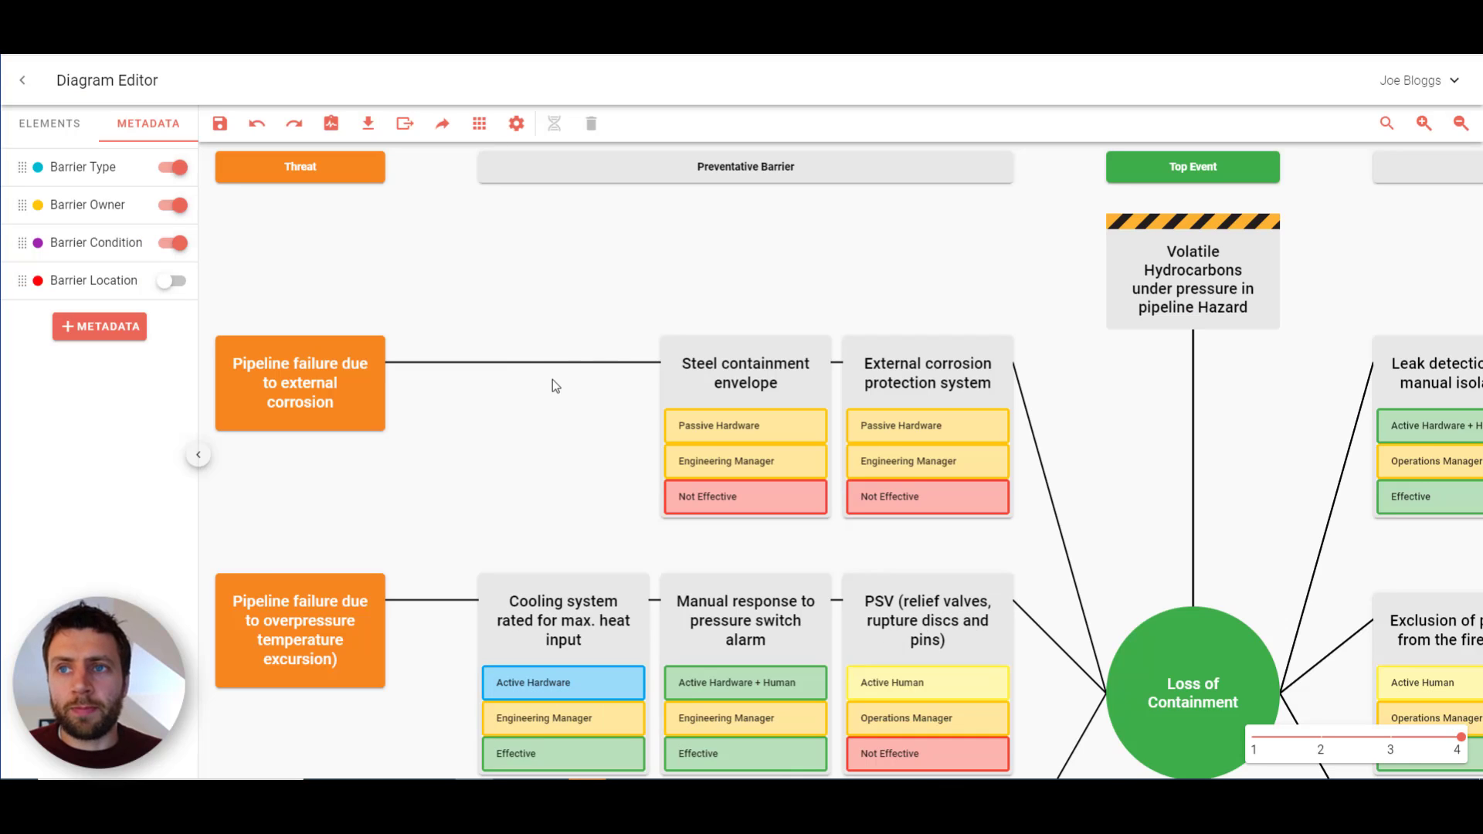
pyautogui.scroll(-2, 548, 383)
# Sync the upper Steel containment envelope's metadata to its lower duplicate so both are Not Effective
pyautogui.moveTo(532, 429); pyautogui.dragTo(633, 265)
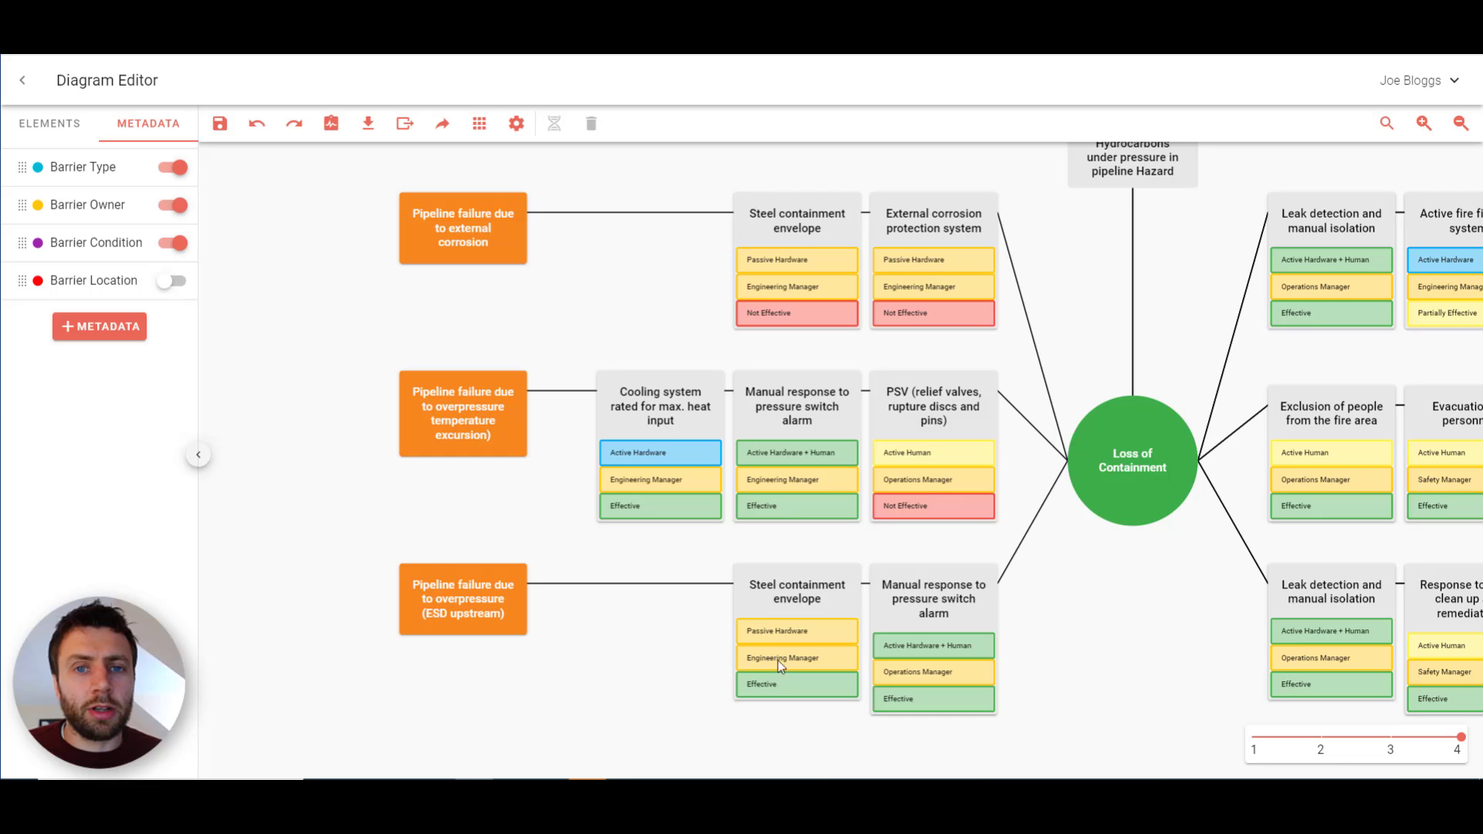
pyautogui.doubleClick(800, 219)
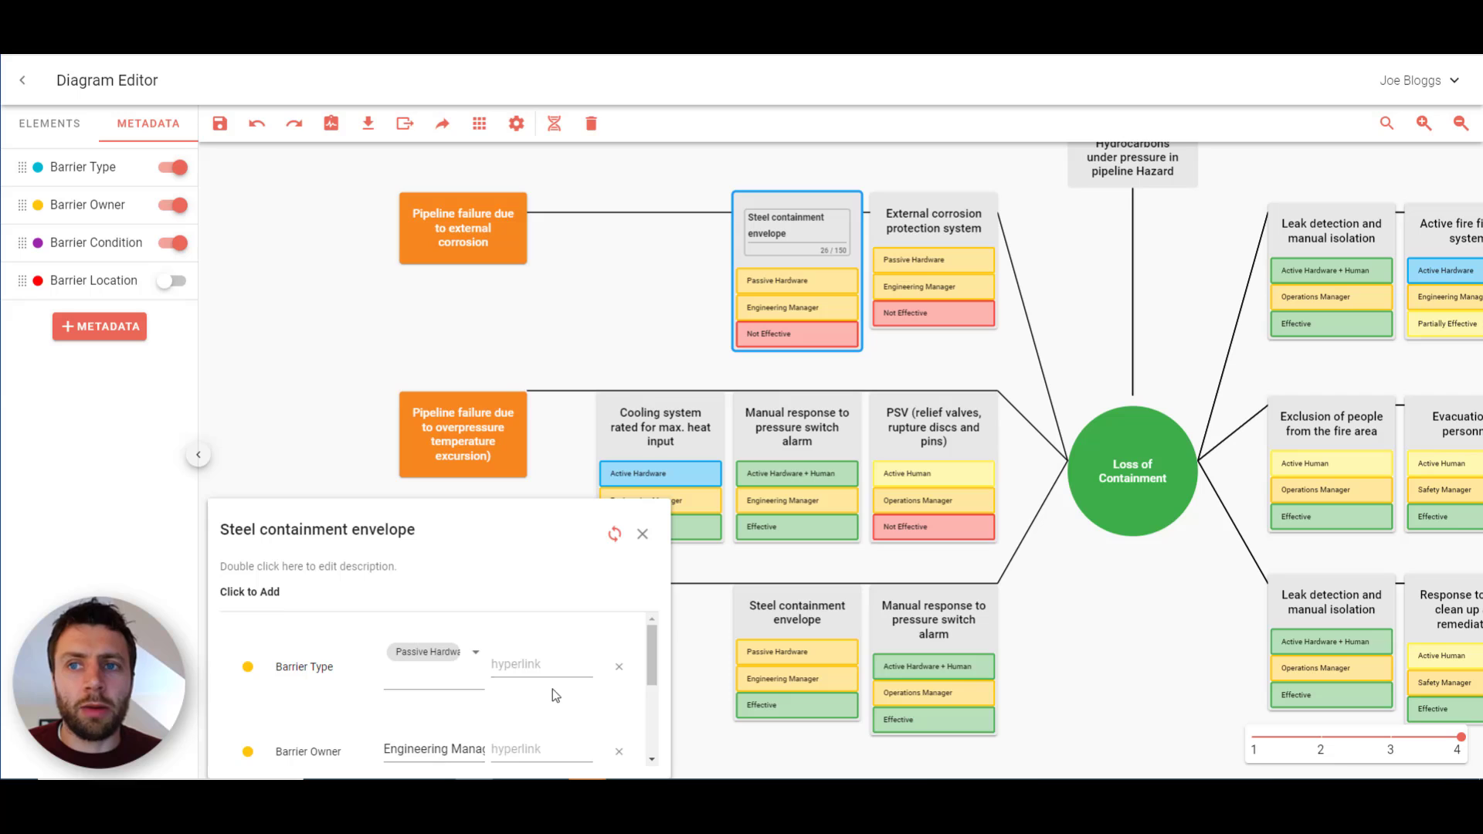
pyautogui.click(614, 534)
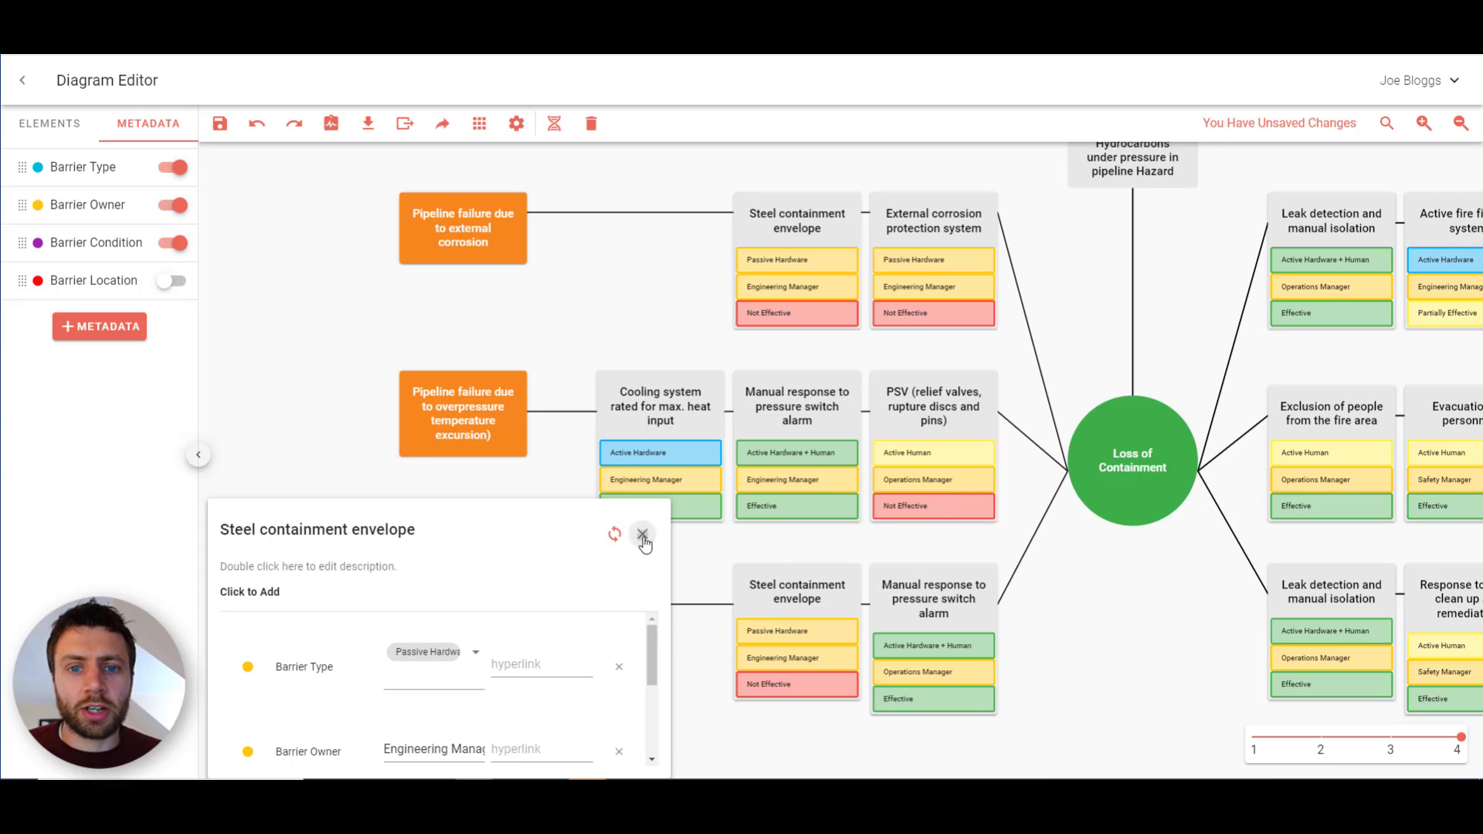
# Close the Steel containment envelope details panel
pyautogui.click(642, 540)
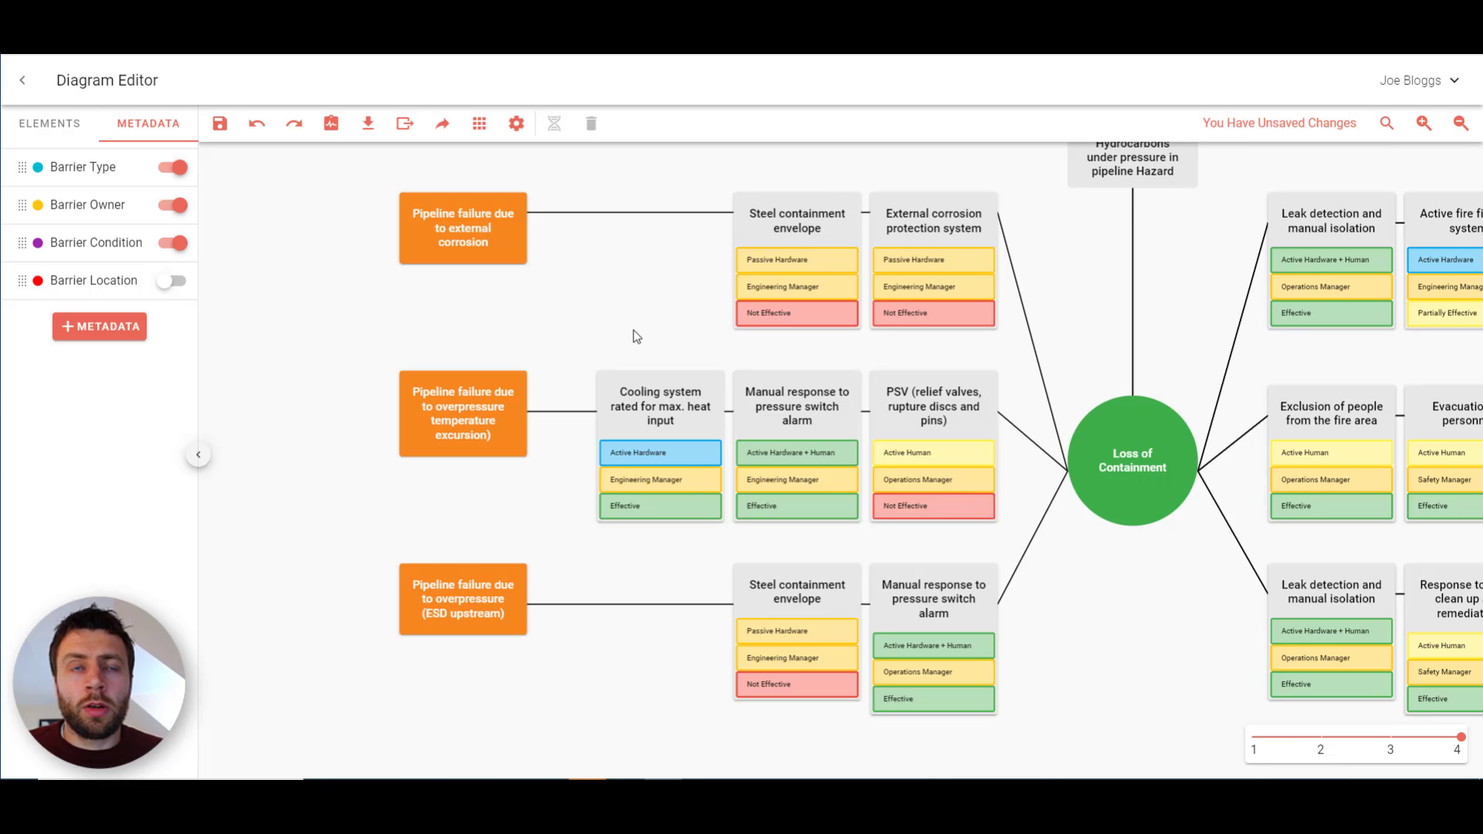
pyautogui.click(479, 124)
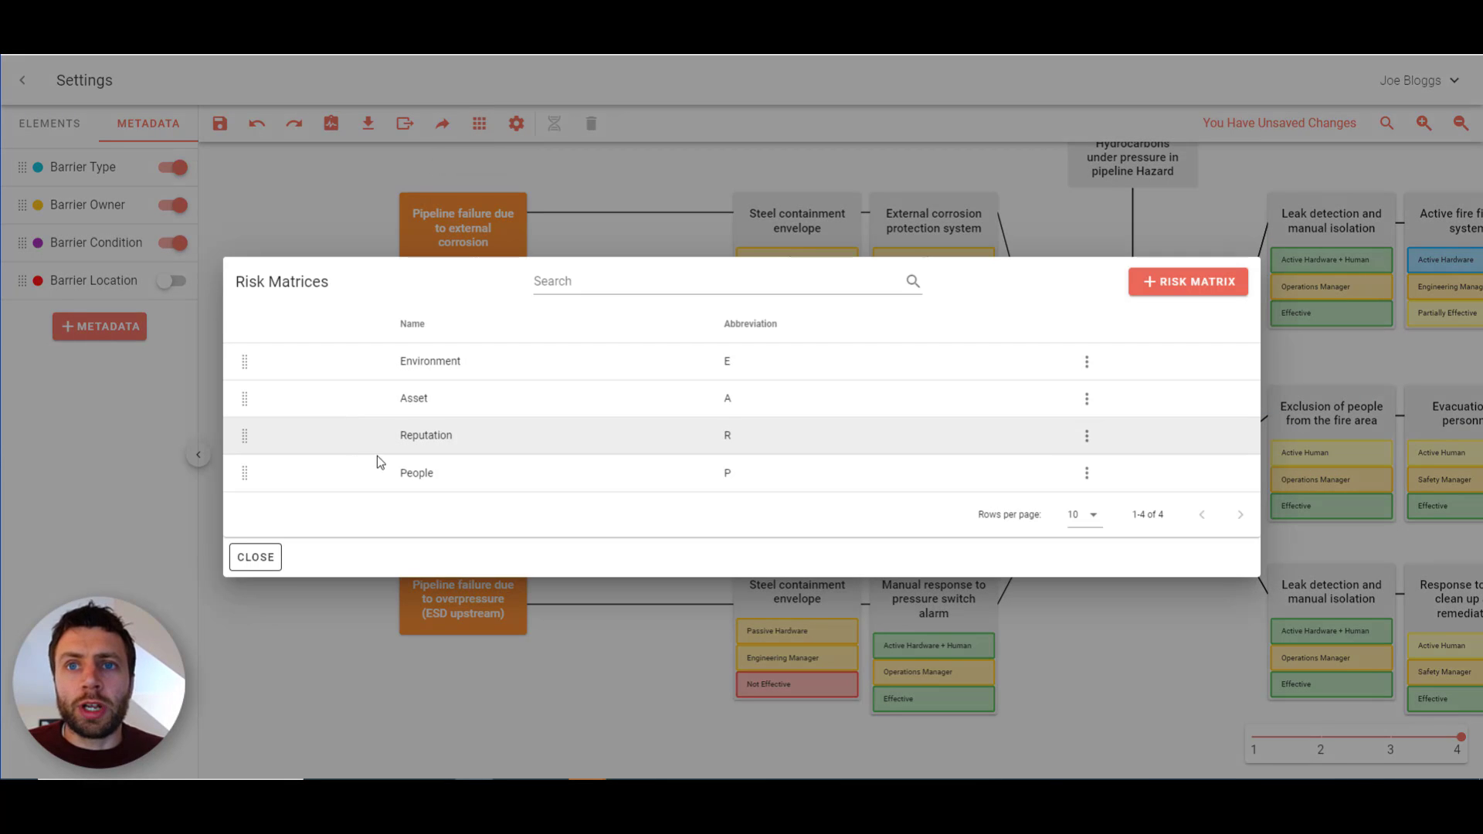
pyautogui.click(1087, 473)
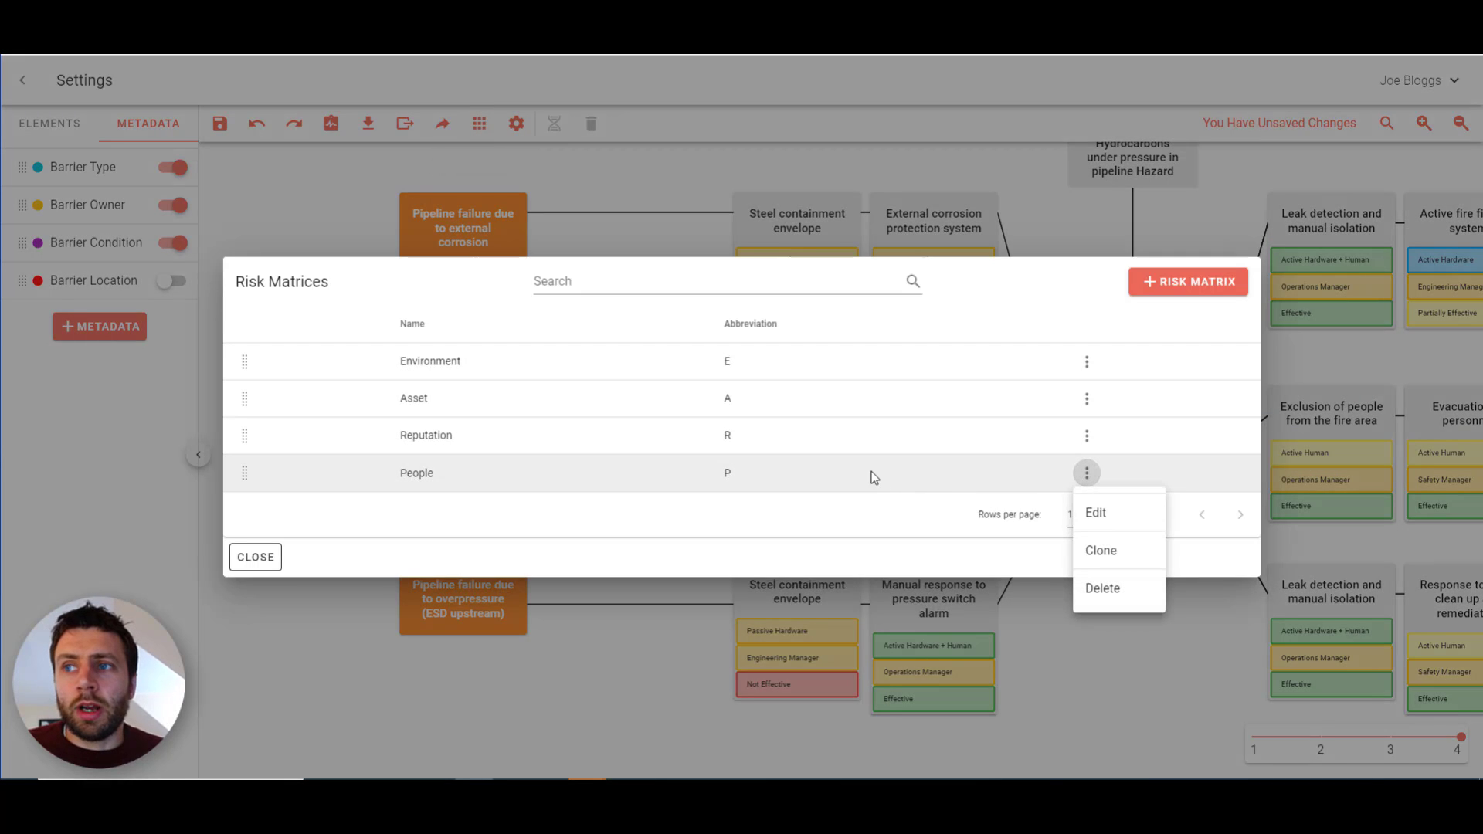
pyautogui.click(967, 532)
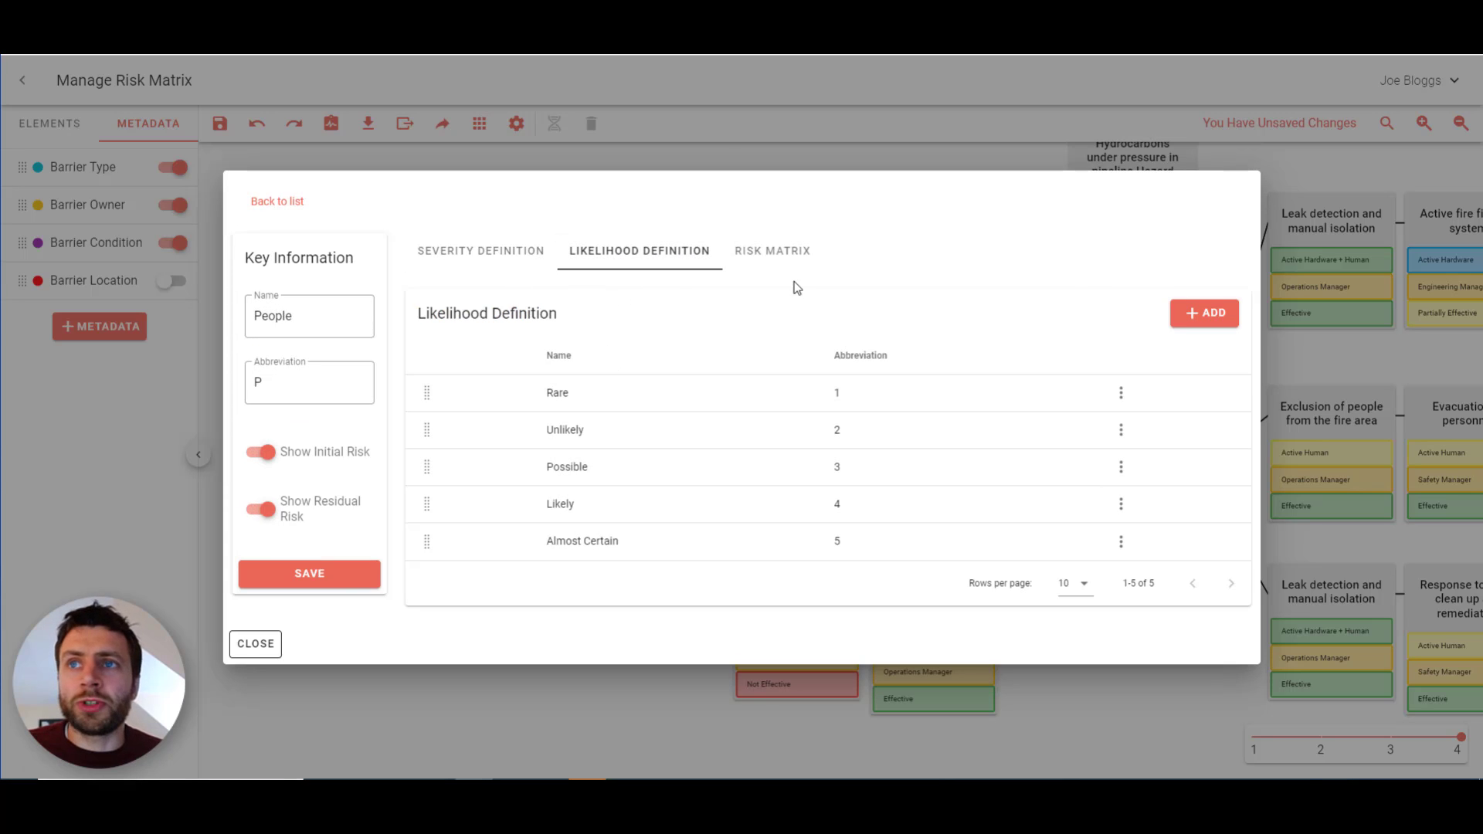
pyautogui.click(776, 253)
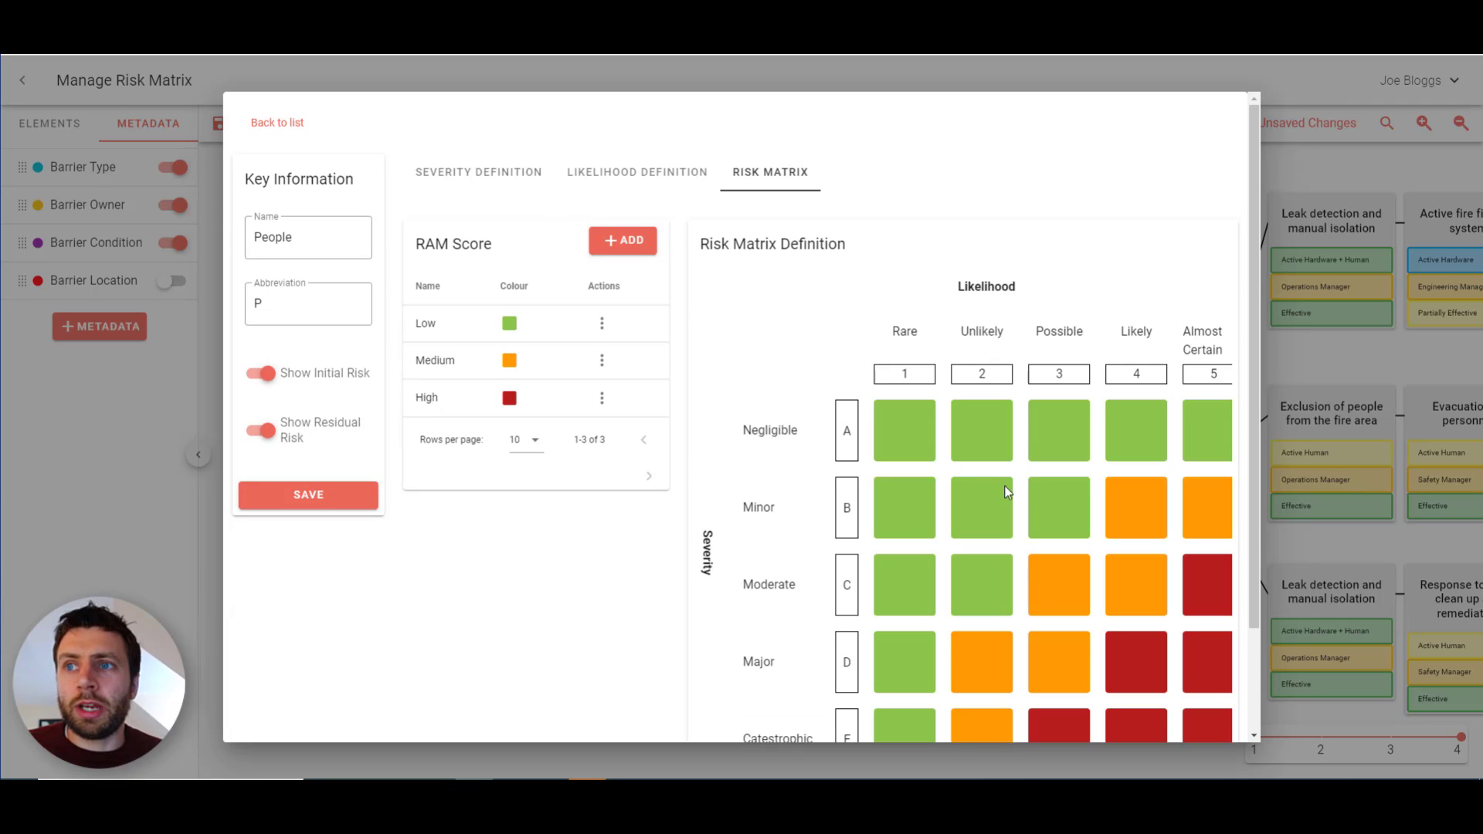
pyautogui.scroll(-2, 997, 502)
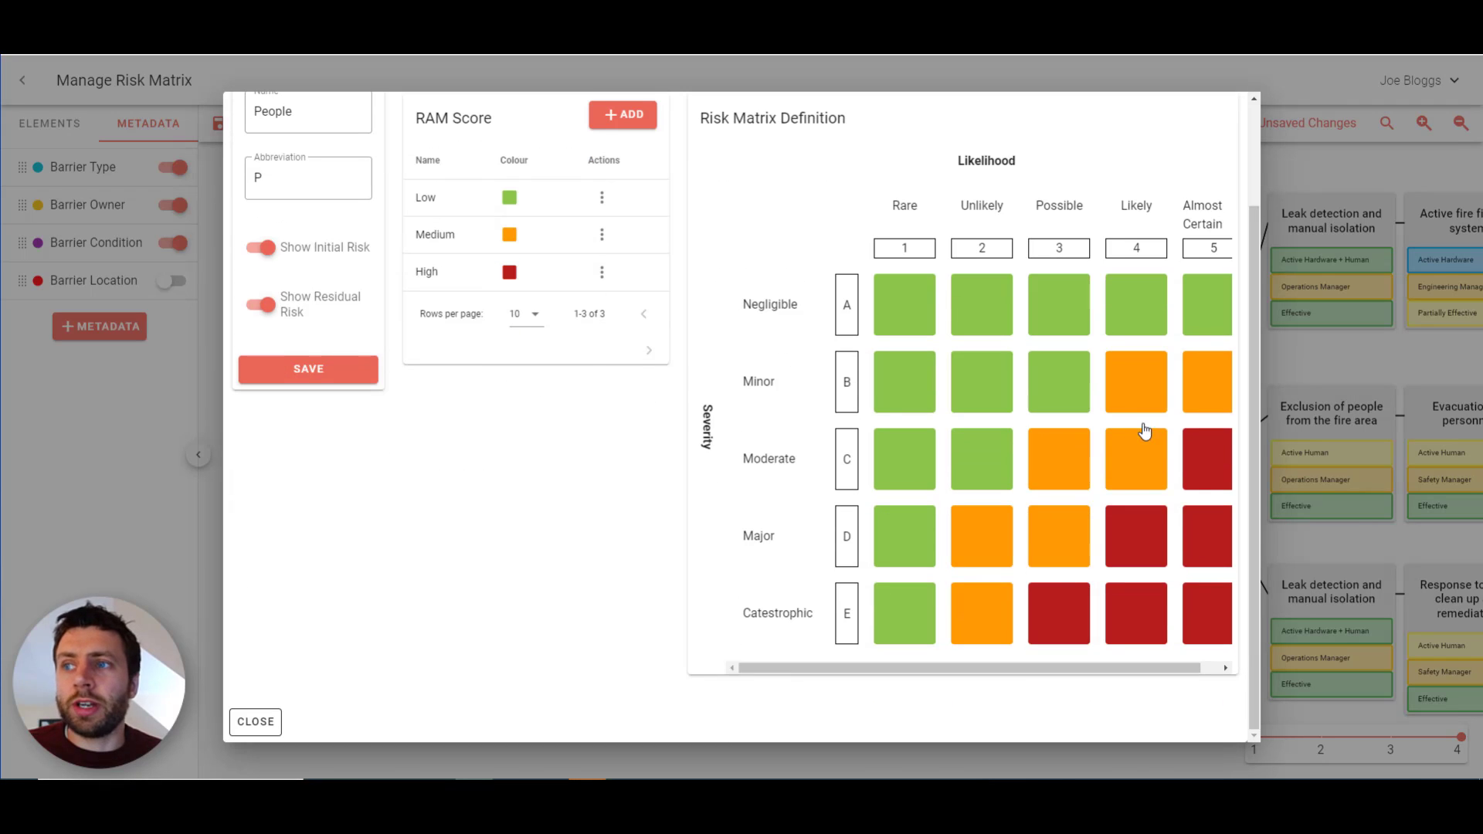
pyautogui.scroll(2, 1066, 463)
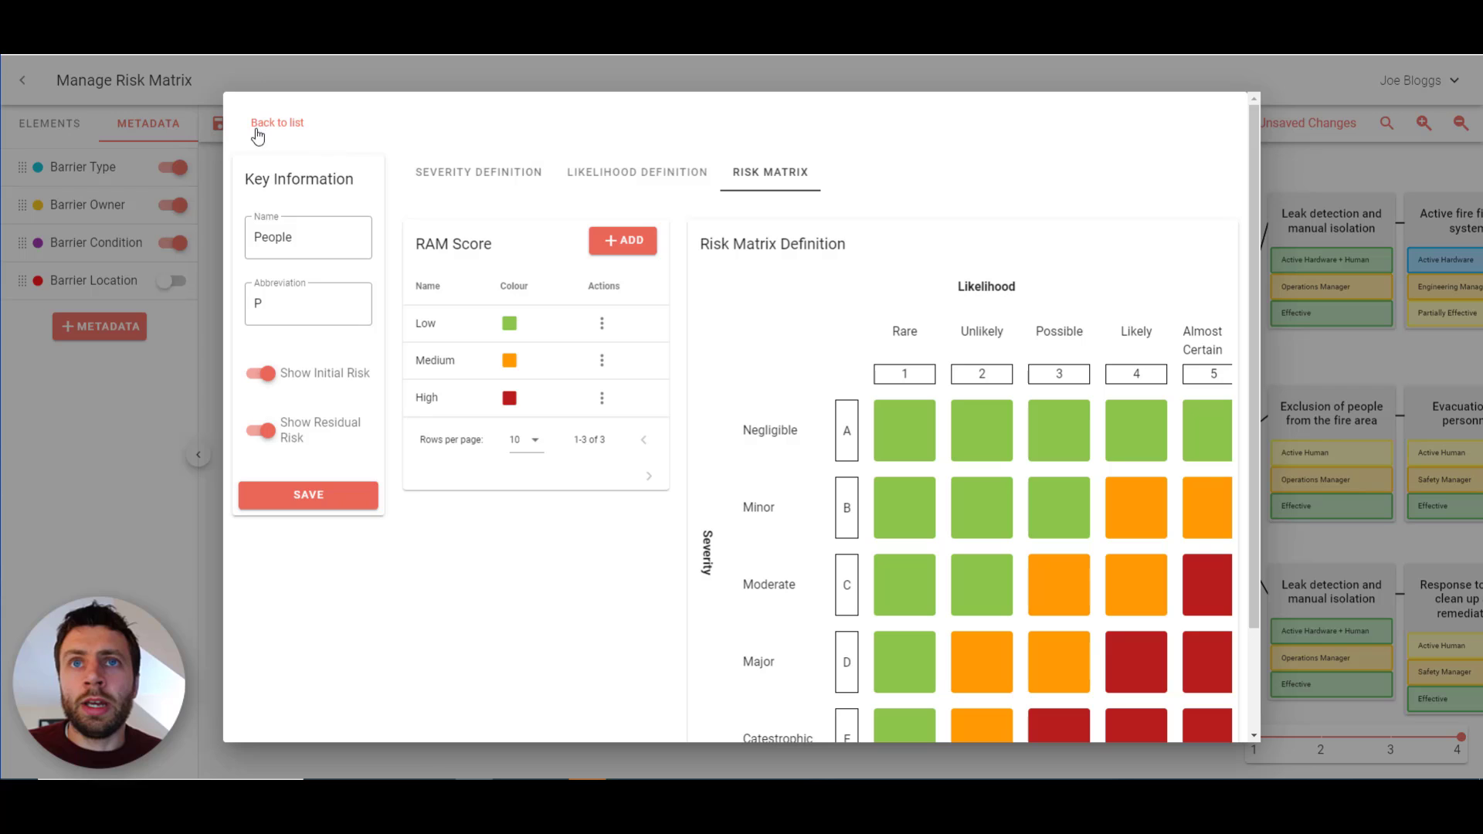
pyautogui.click(256, 130)
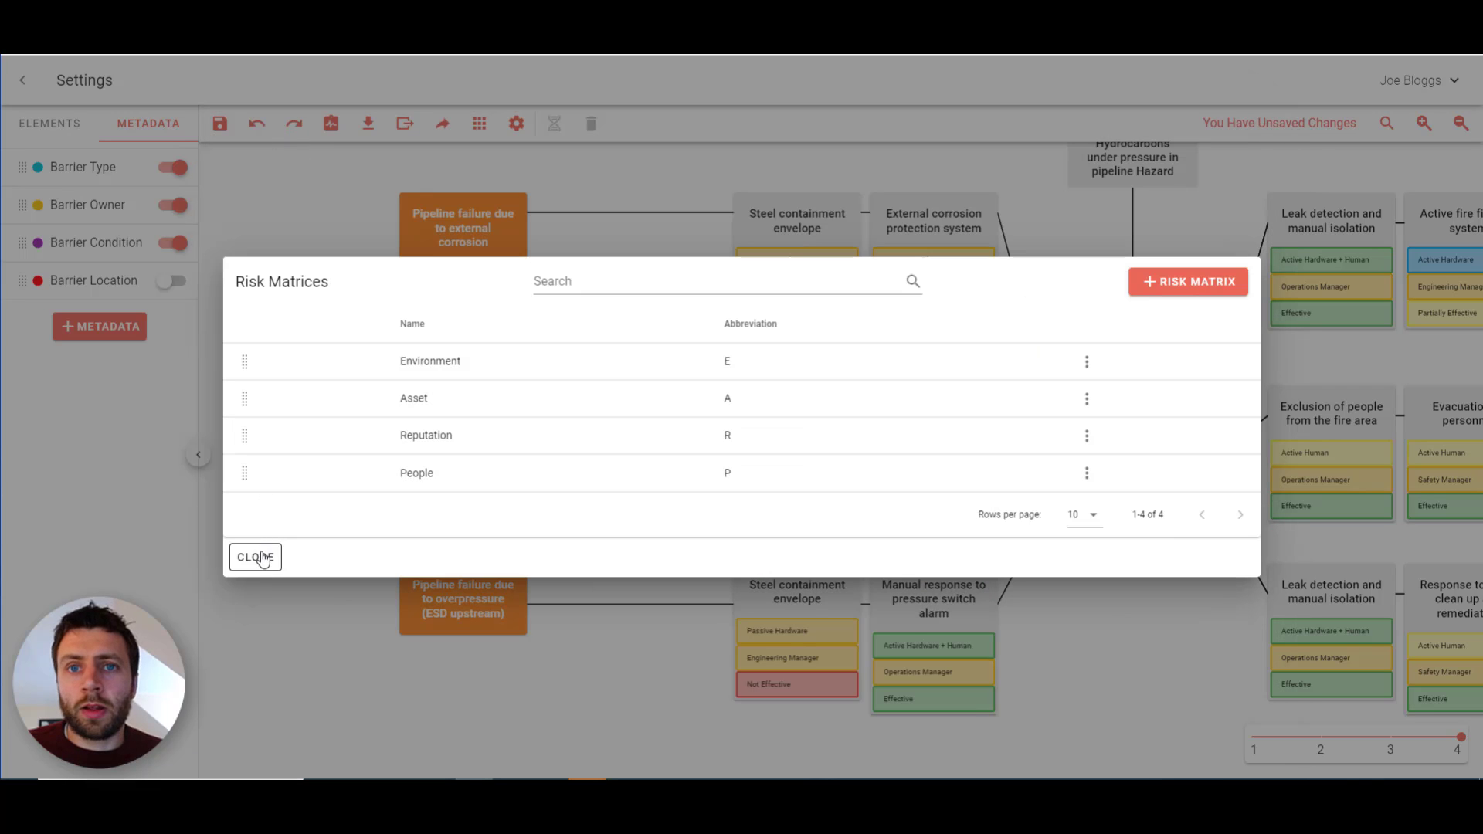
pyautogui.click(262, 558)
# Give Fire & explosion damage a Residual People risk attribute rated B3 (Minor, Possible)
pyautogui.moveTo(898, 673); pyautogui.dragTo(541, 653)
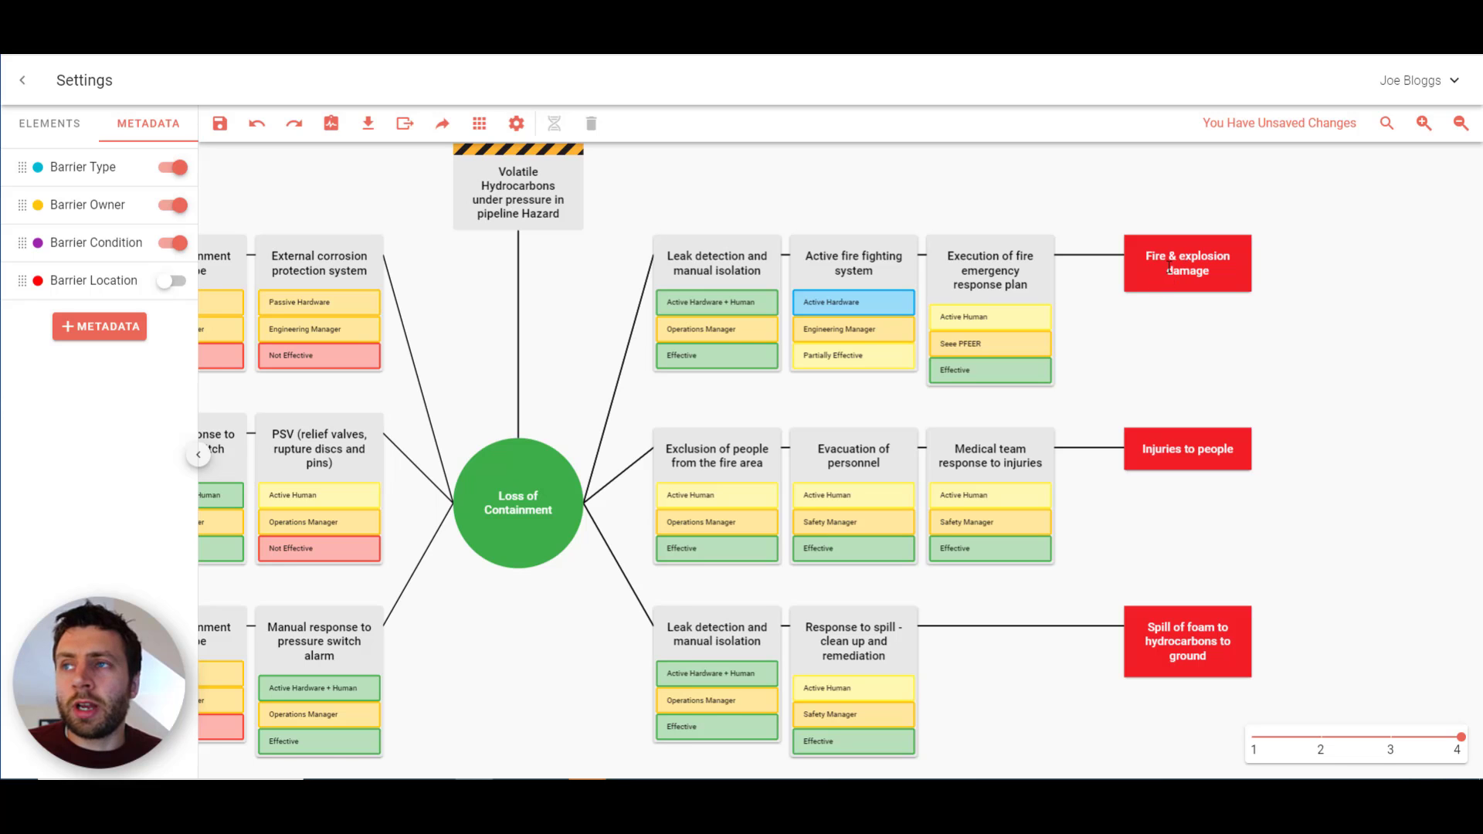
pyautogui.doubleClick(1170, 268)
pyautogui.click(593, 670)
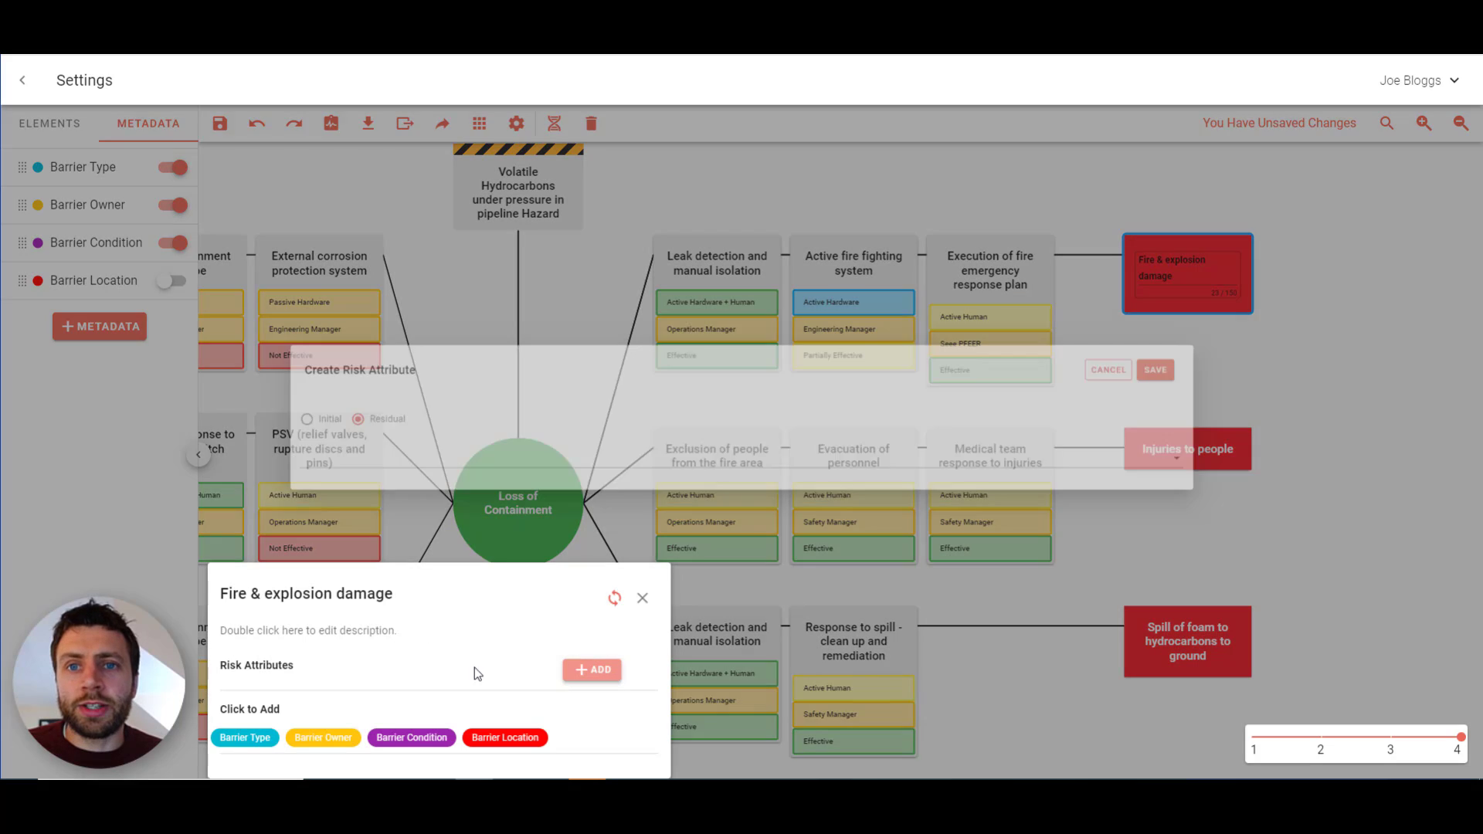
pyautogui.click(344, 474)
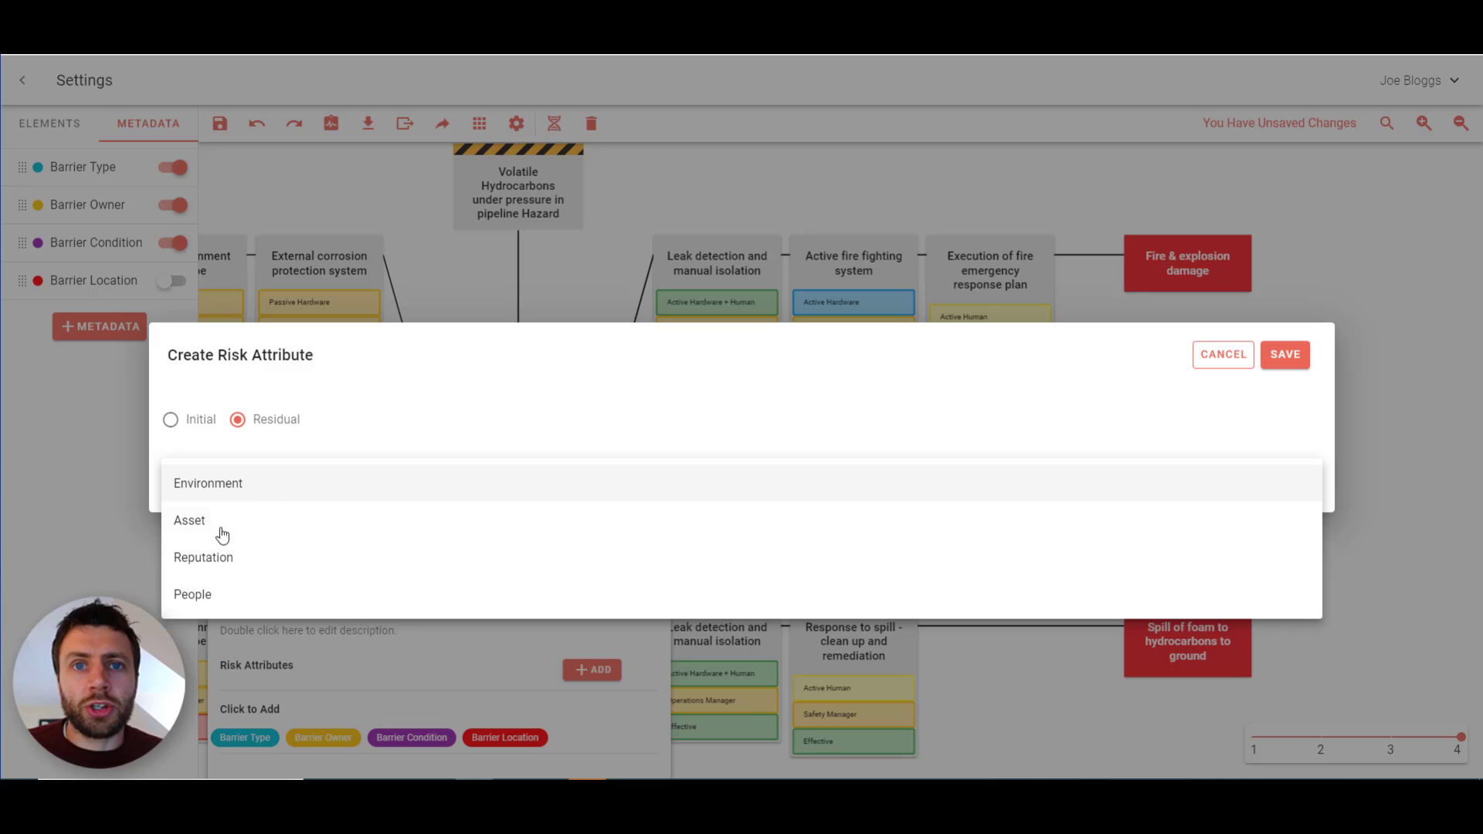
pyautogui.click(222, 594)
pyautogui.scroll(-1, 627, 480)
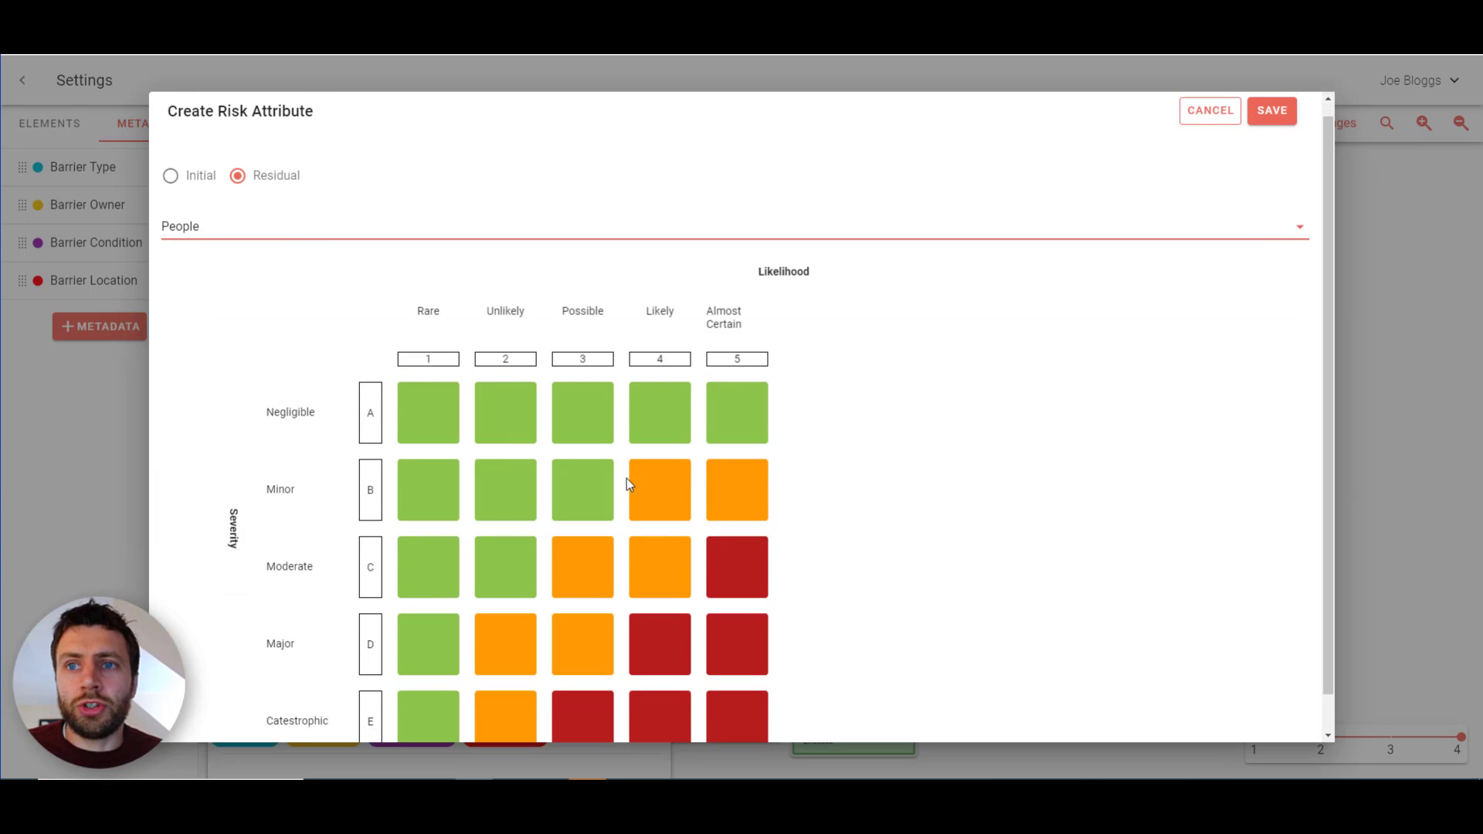
pyautogui.click(583, 462)
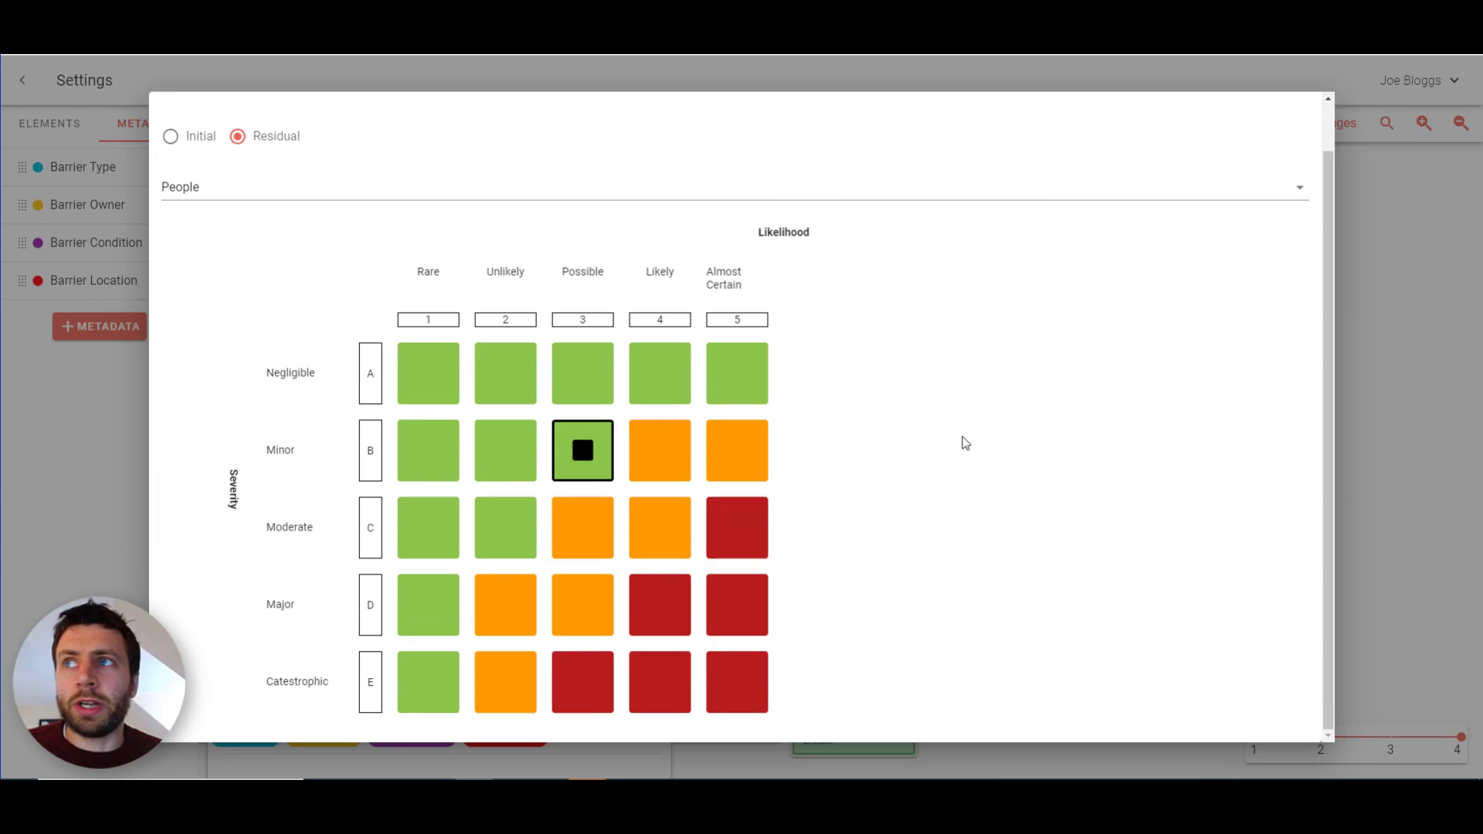
pyautogui.scroll(1, 961, 439)
pyautogui.press('Return')
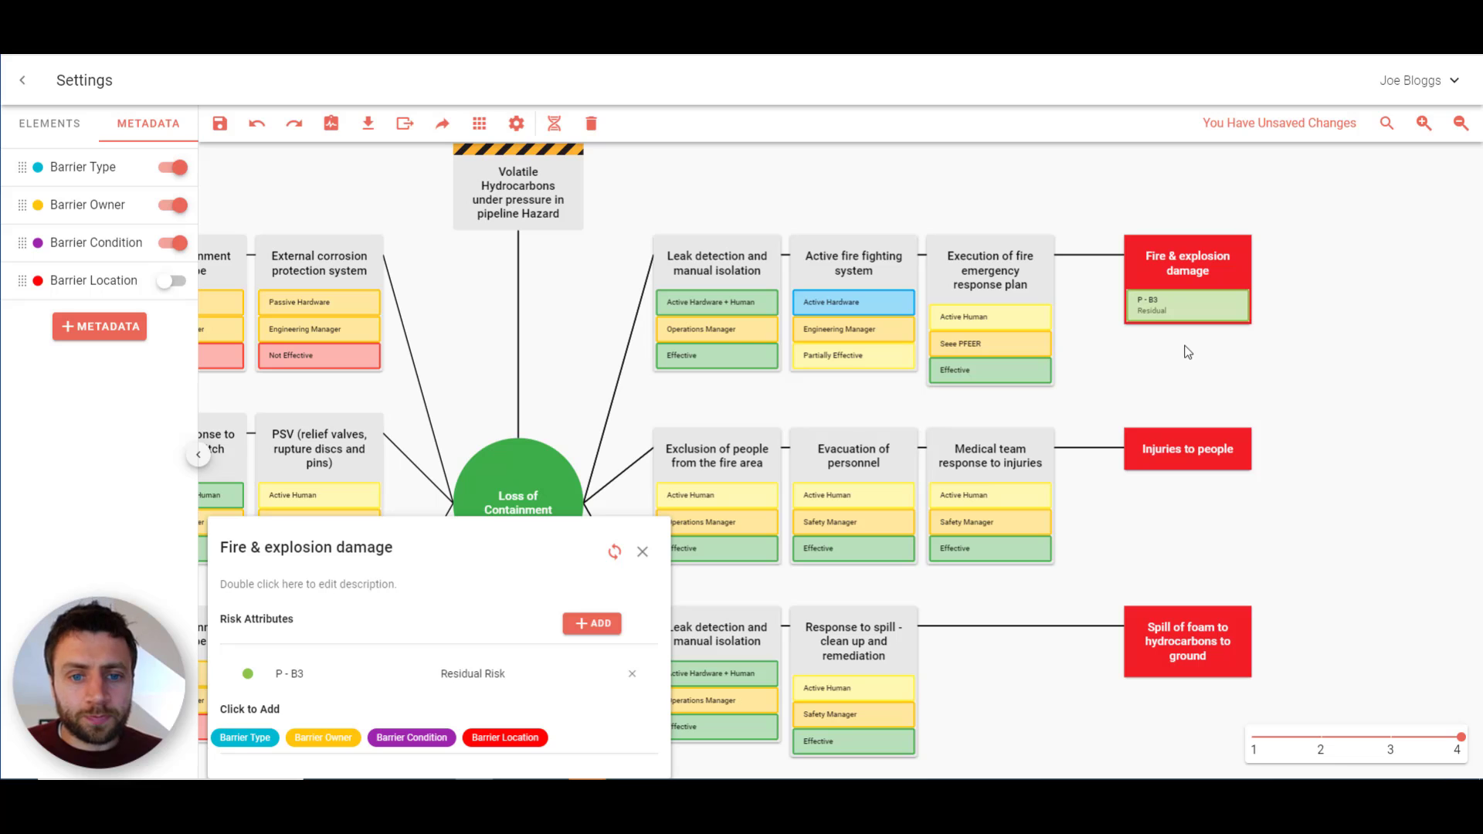
pyautogui.click(642, 552)
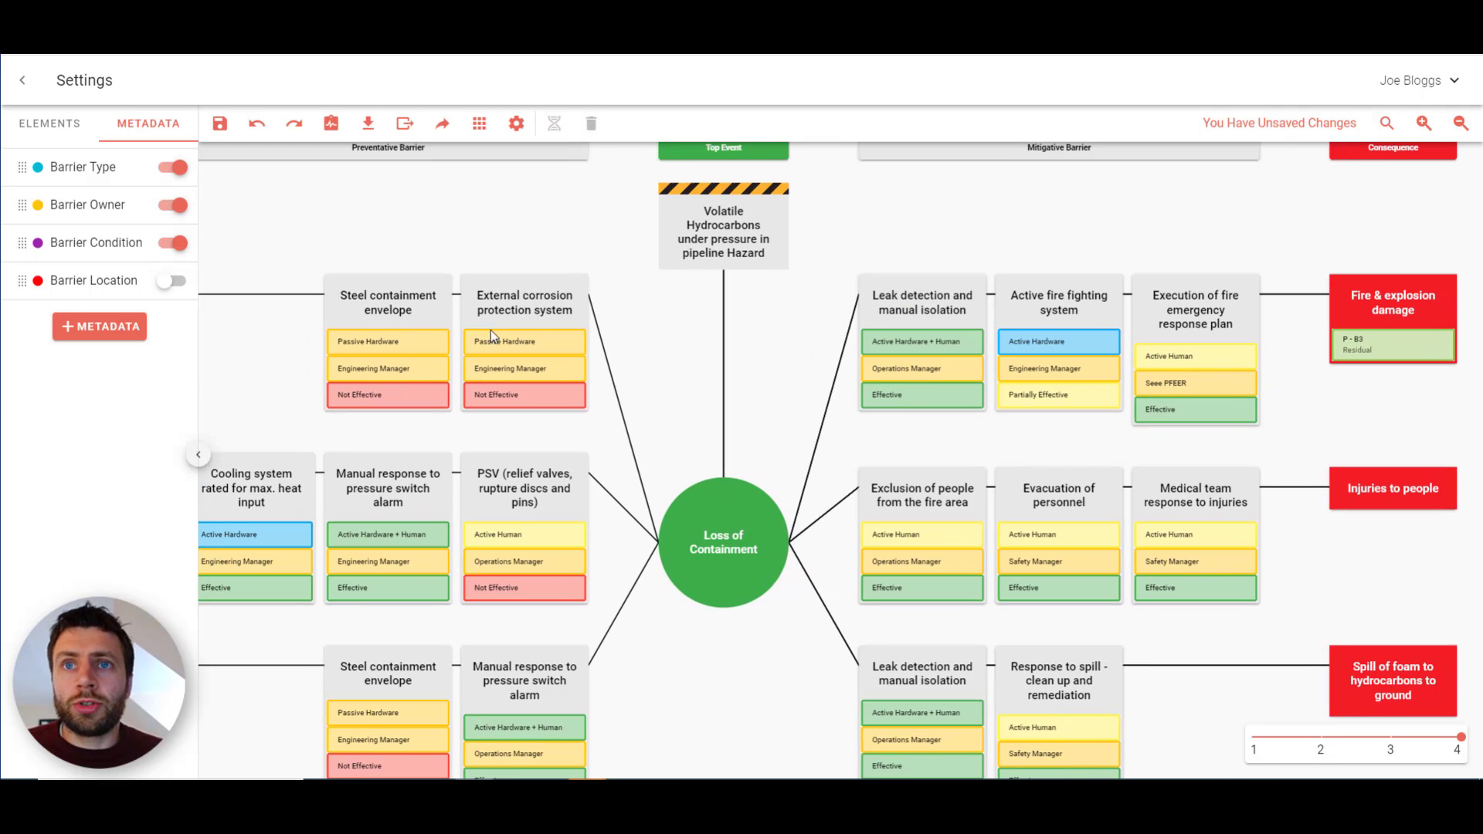
# Delete the Steel containment envelope barrier, undo the deletion, and save the diagram
pyautogui.click(374, 307)
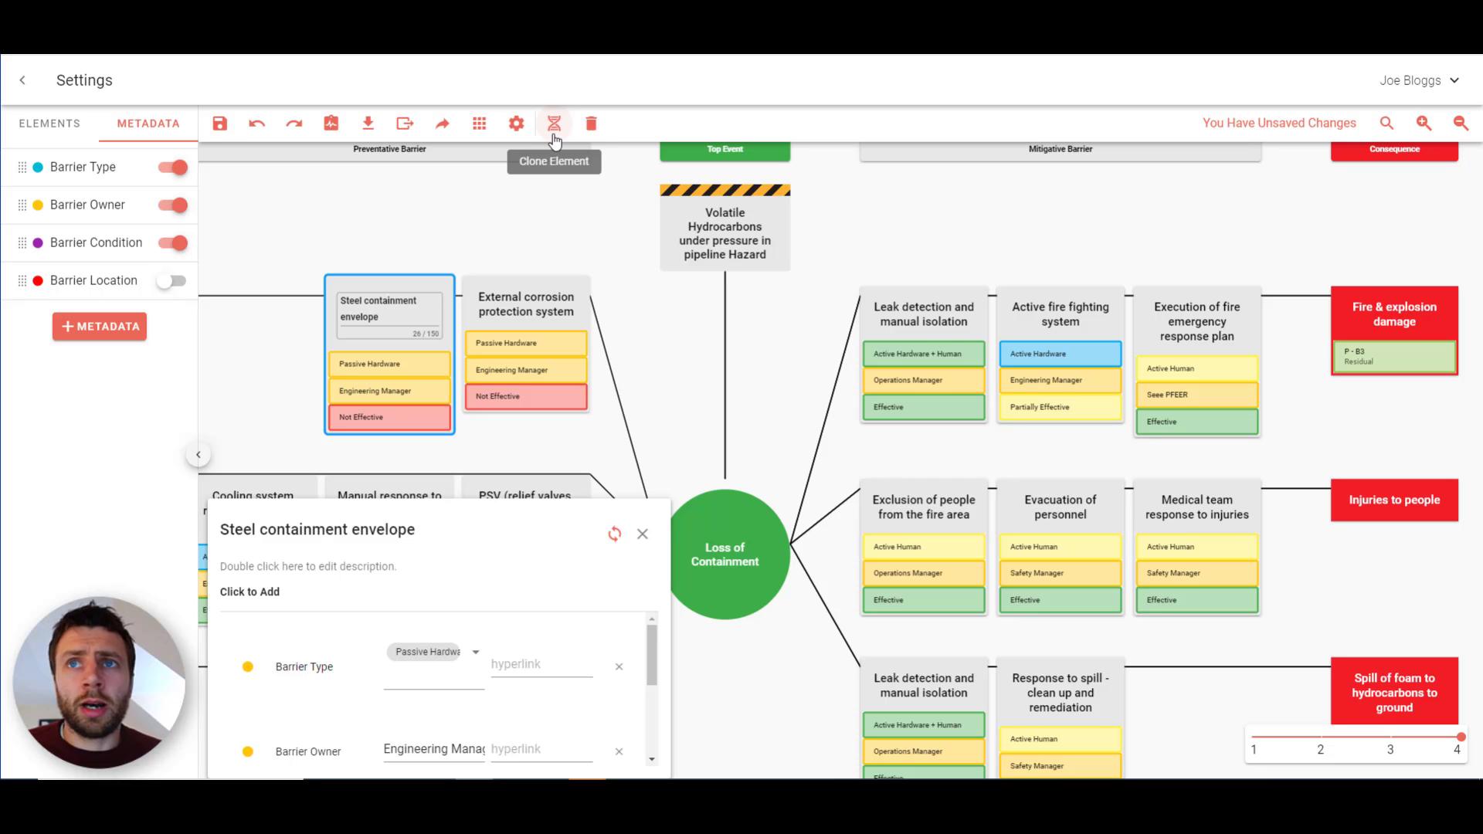
pyautogui.click(592, 125)
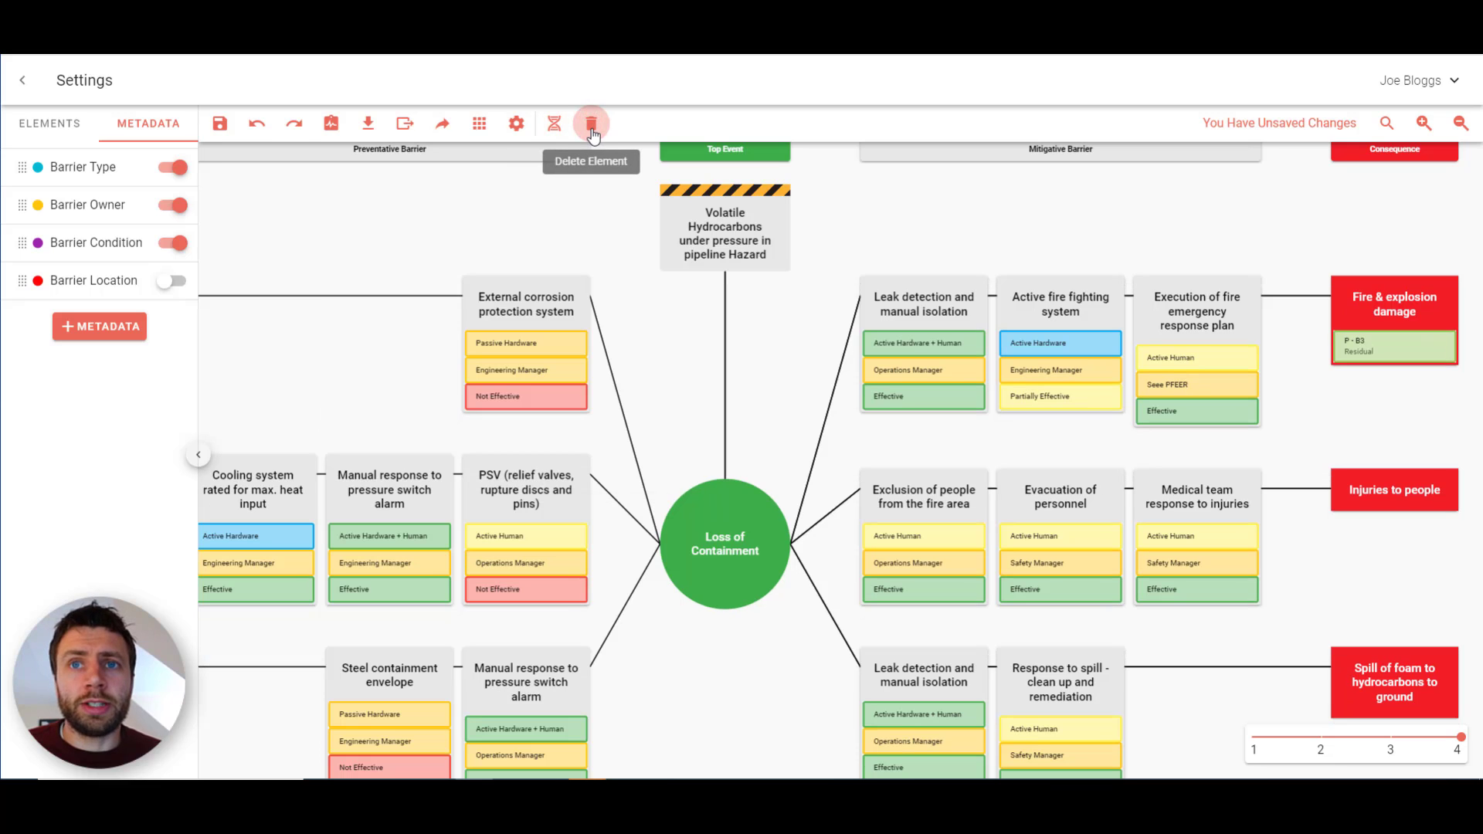
pyautogui.click(255, 124)
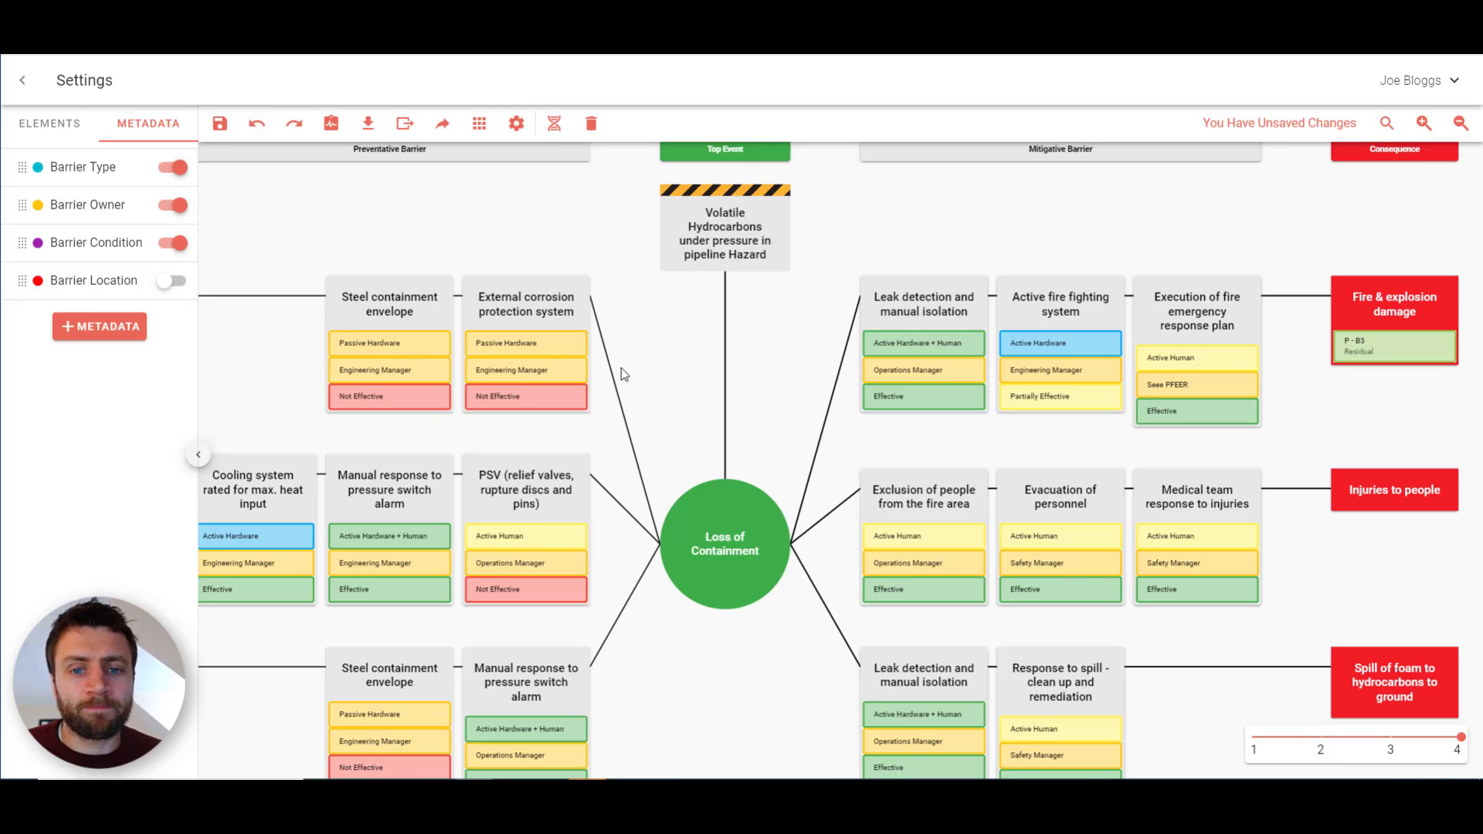
pyautogui.click(219, 123)
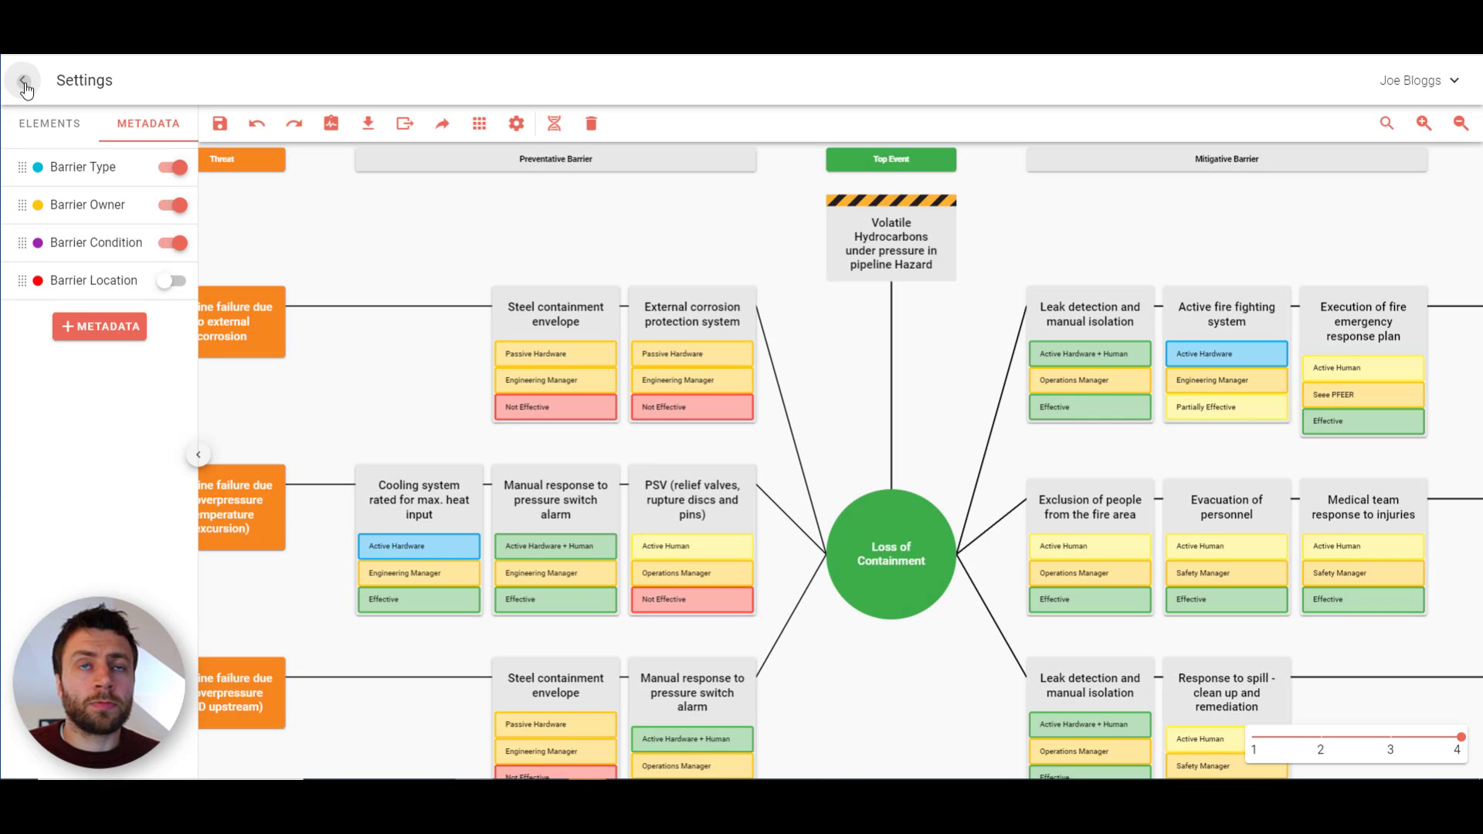
# Leave the diagram for Settings, reviewing the Metadata tab and then the four risk matrices
pyautogui.click(25, 86)
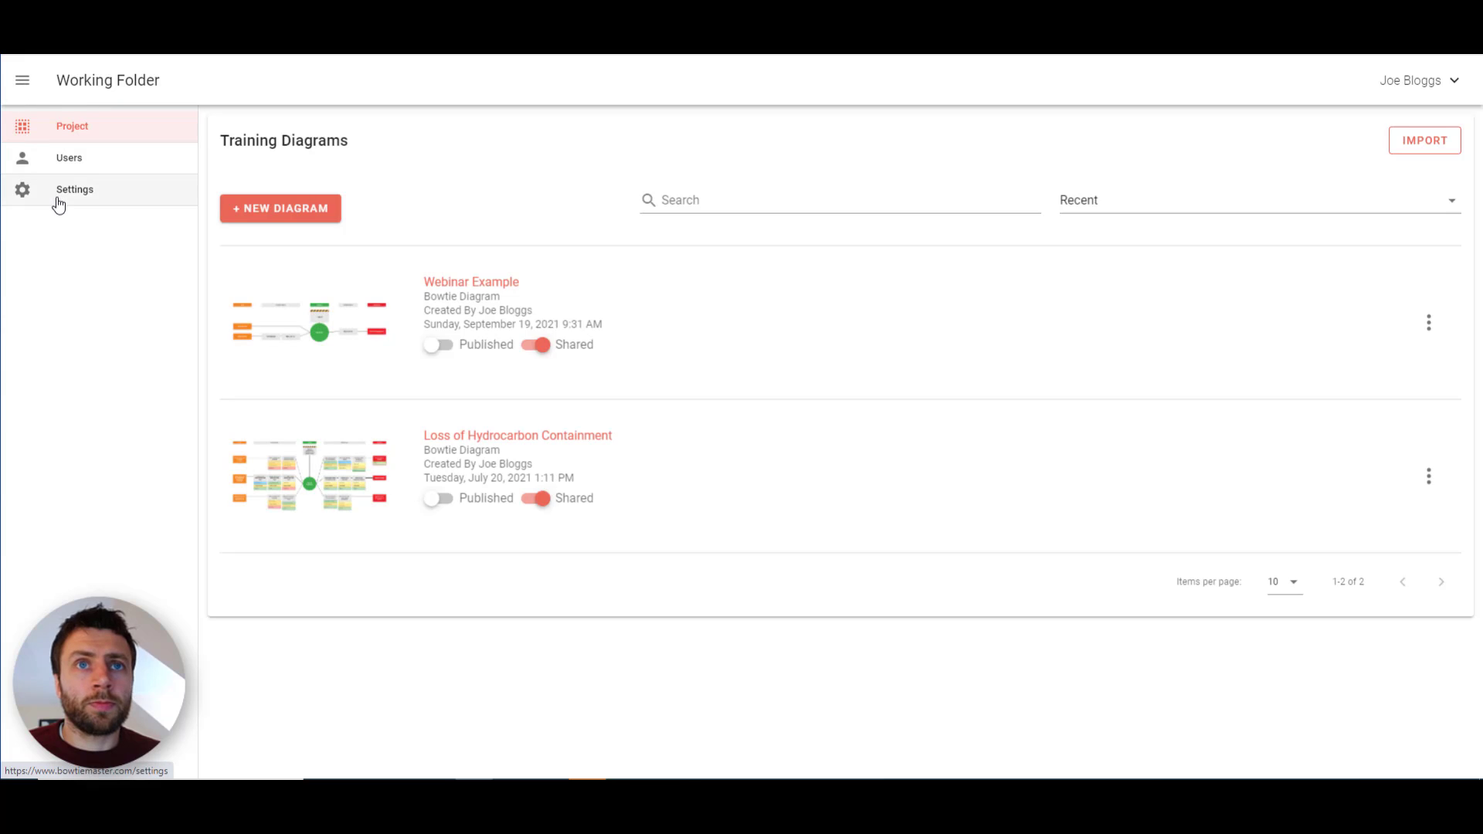
pyautogui.click(59, 203)
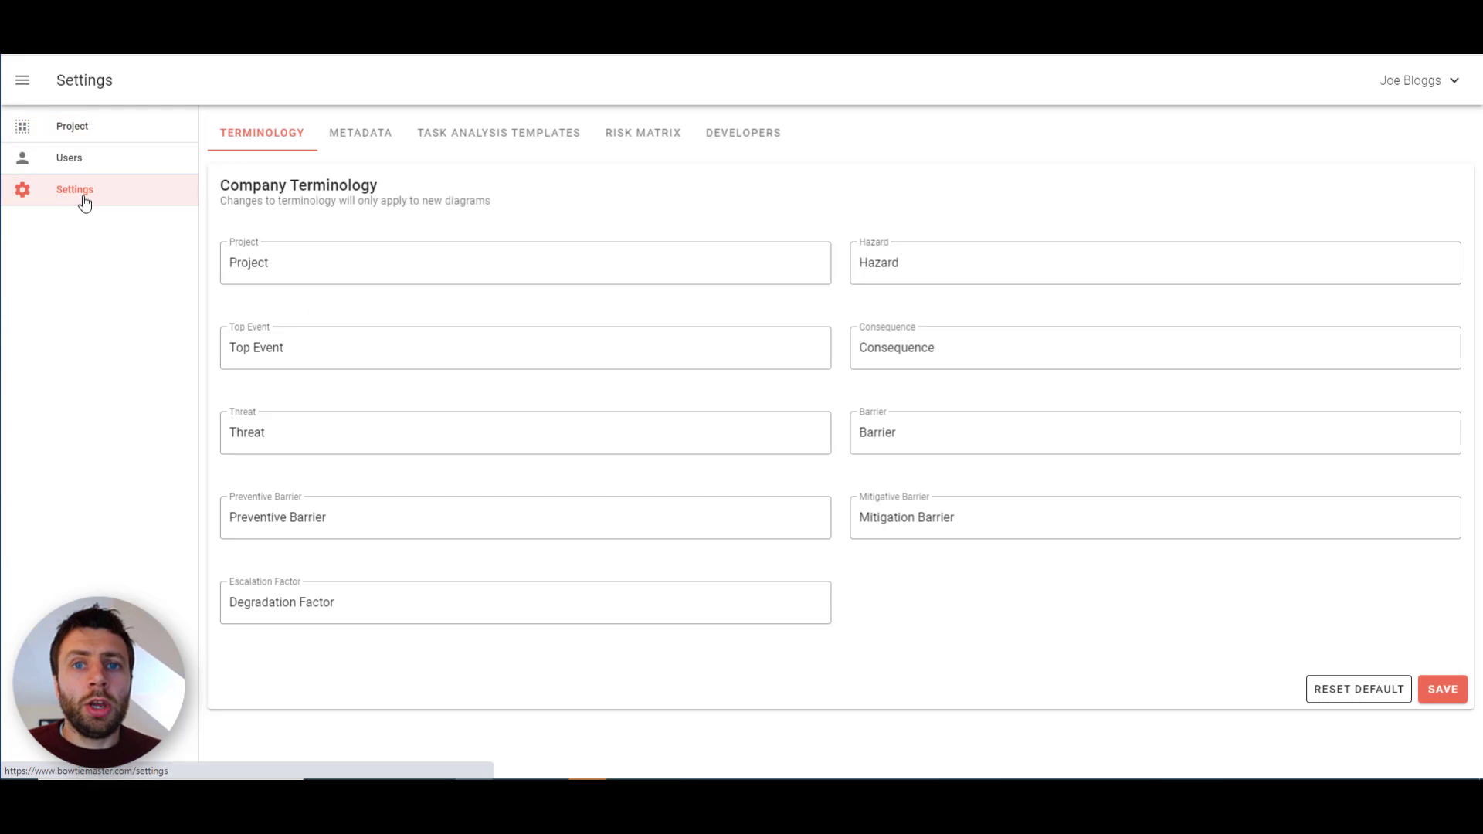
pyautogui.click(345, 138)
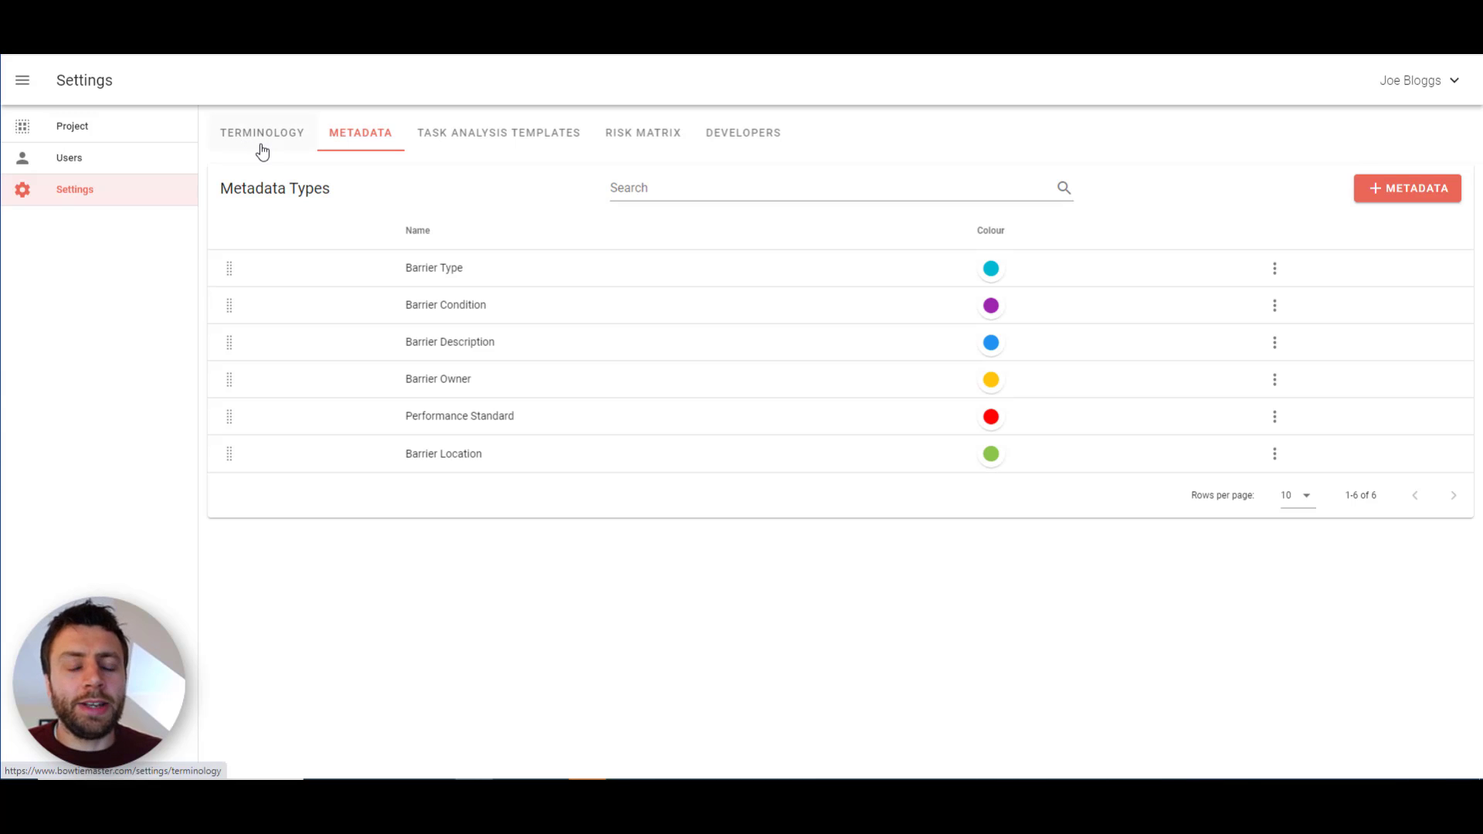
pyautogui.click(647, 144)
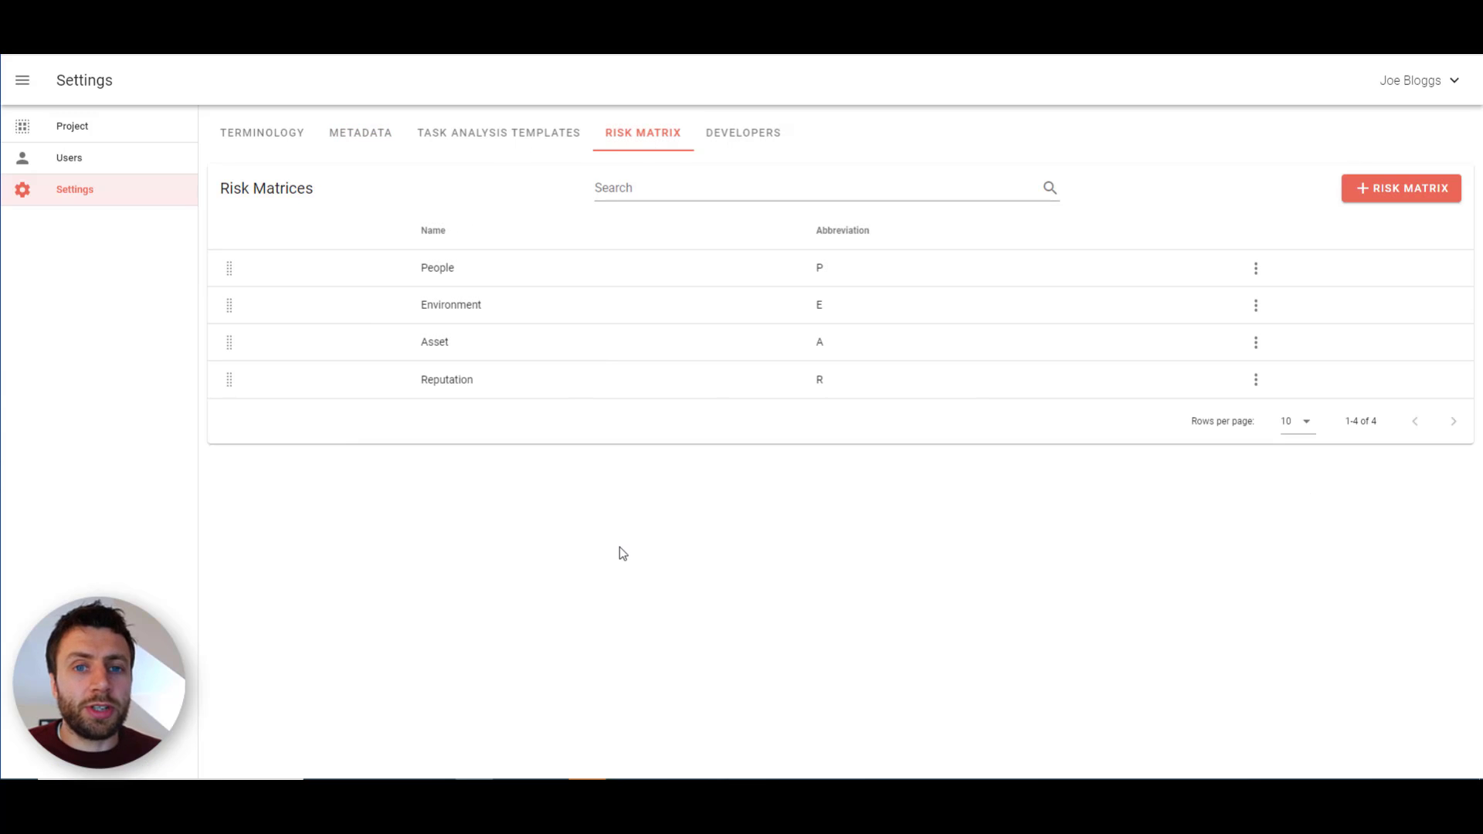
# Show the six organisation users and check a user's action menu before dismissing it
pyautogui.click(68, 157)
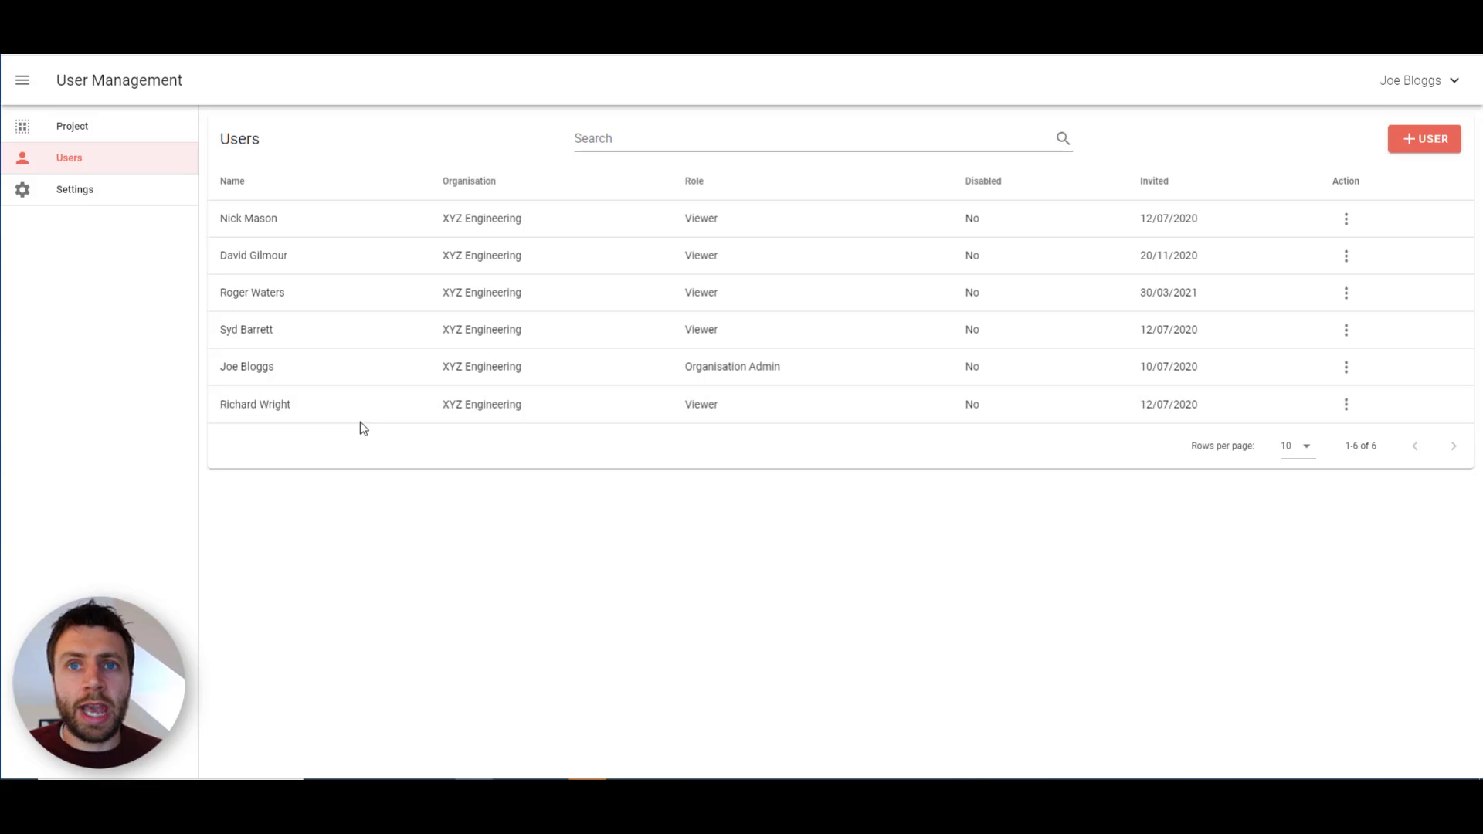
pyautogui.click(1346, 405)
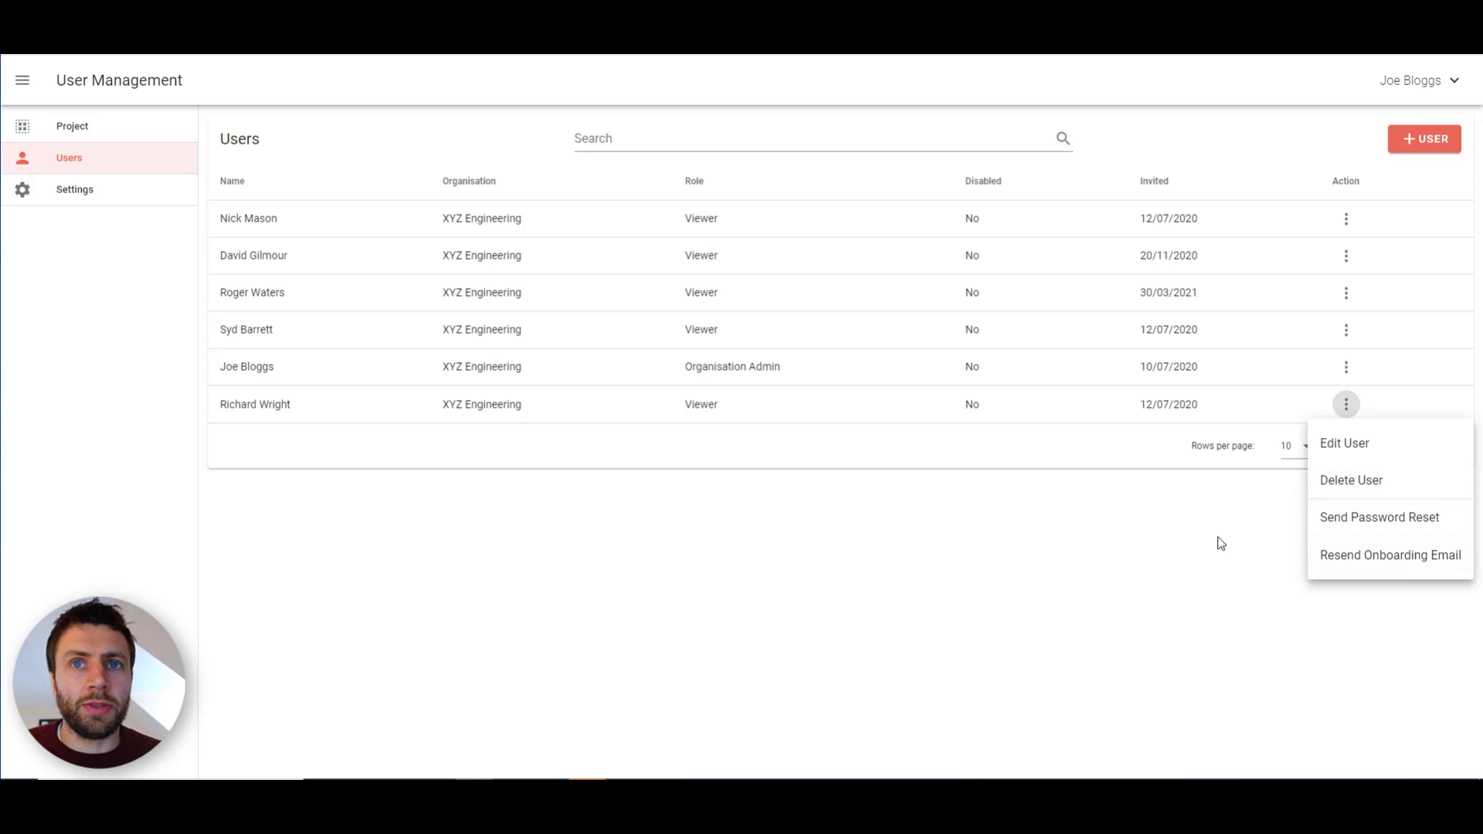
pyautogui.click(978, 601)
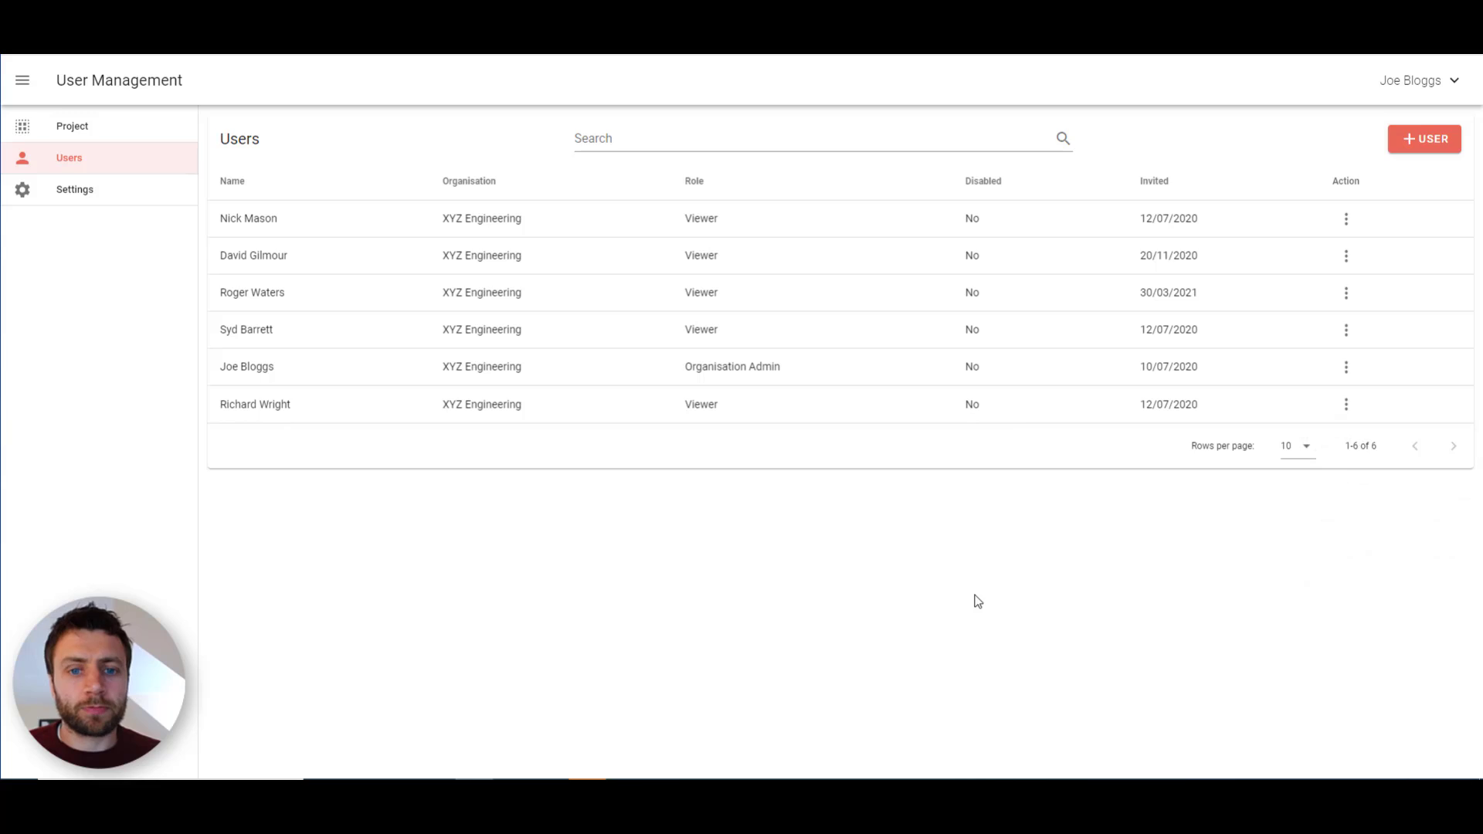